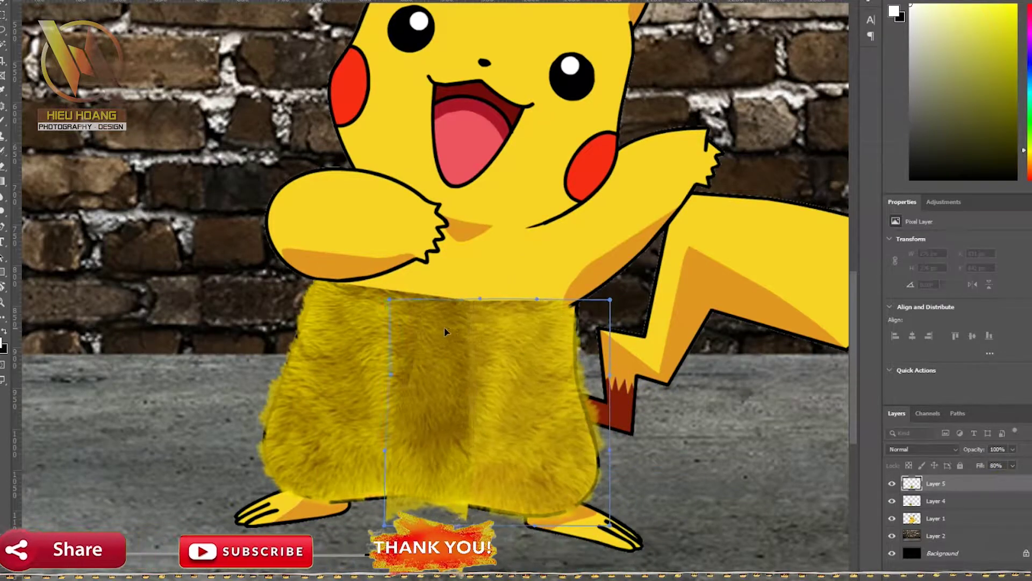
- Set the lower-body fur to 100% fill, merge both fur patches, and erase its right edge along the body
{"action": "left_click_drag", "start_coordinate": [997, 479], "coordinate": [1024, 478]}
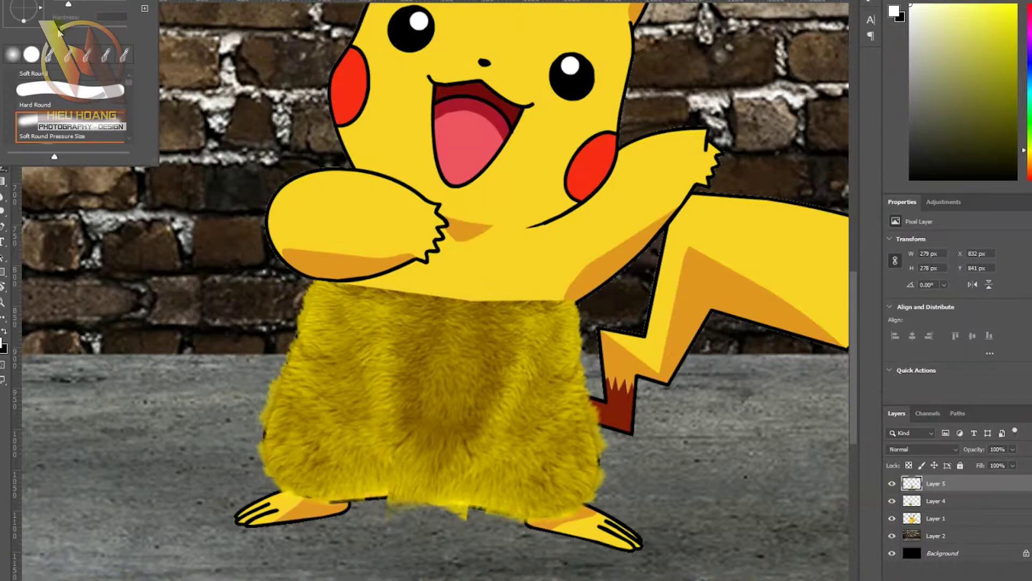
{"action": "left_click", "coordinate": [936, 500]}
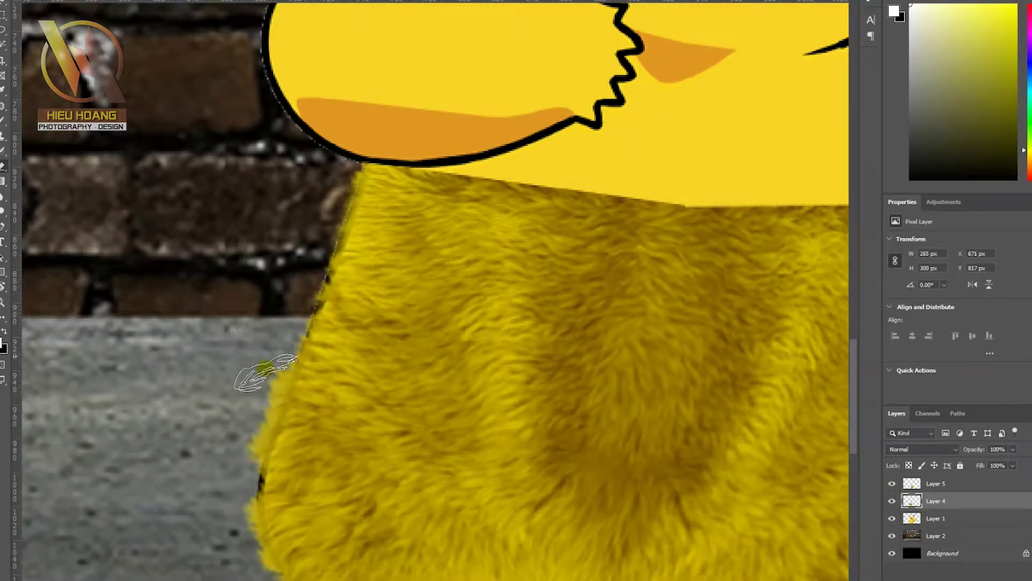
{"action": "scroll", "coordinate": [293, 357], "scroll_direction": "down", "scroll_amount": 3}
{"action": "scroll", "coordinate": [261, 454], "scroll_direction": "left", "scroll_amount": 4}
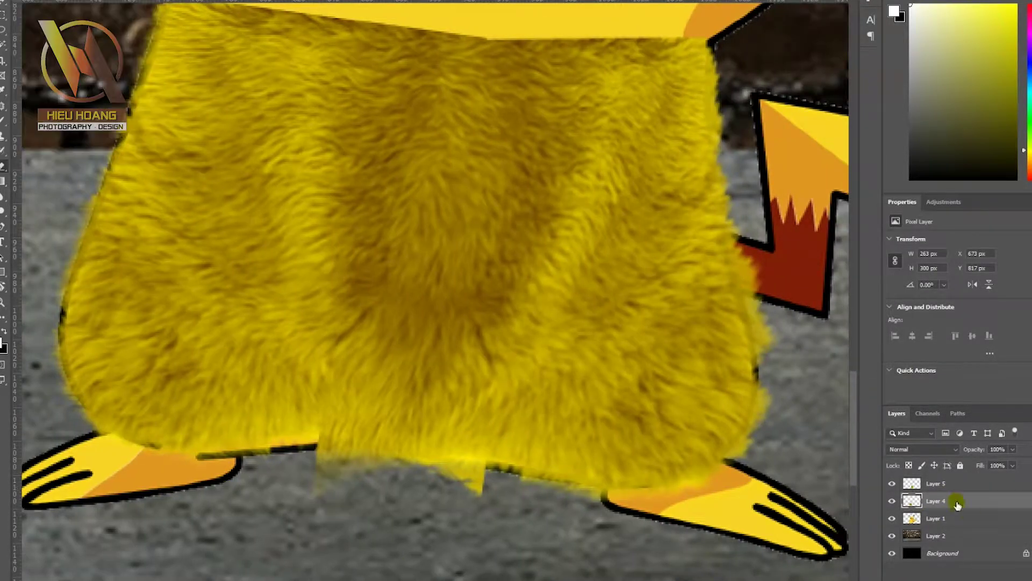
{"action": "key", "text": "Delete"}
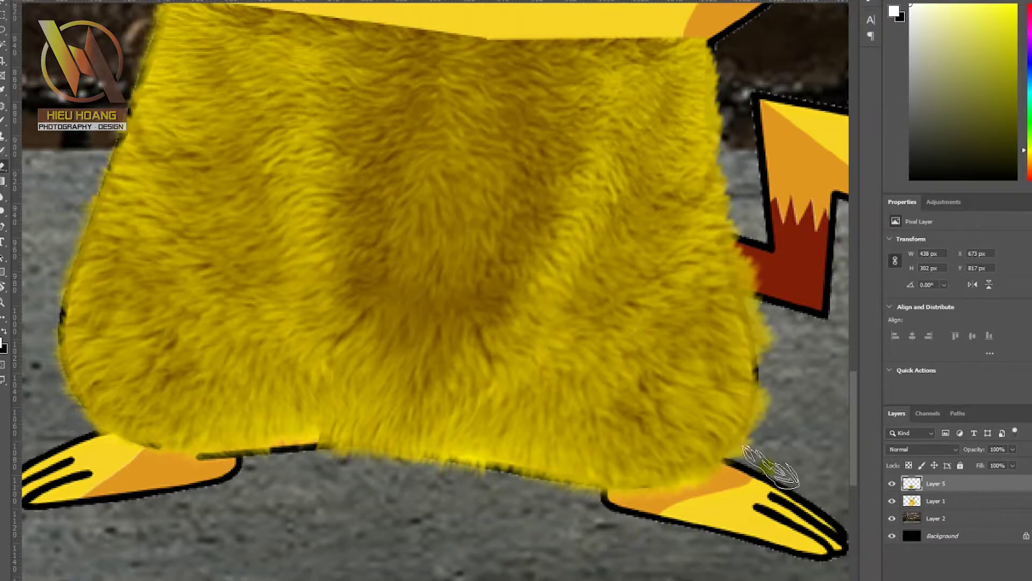
{"action": "mouse_move", "coordinate": [772, 465]}
{"action": "left_mouse_down"}
{"action": "mouse_move", "coordinate": [788, 371]}
{"action": "mouse_move", "coordinate": [767, 269]}
{"action": "left_mouse_up"}
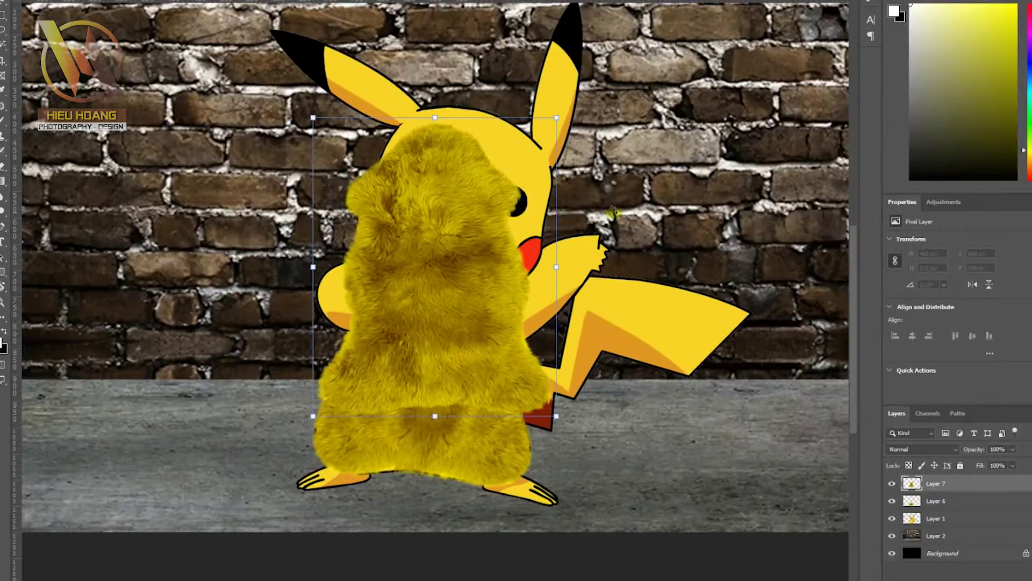
- Move the new fur patch over the chest, lower its fill to 83%, and pick a soft round brush
{"action": "left_click_drag", "start_coordinate": [388, 260], "coordinate": [420, 273]}
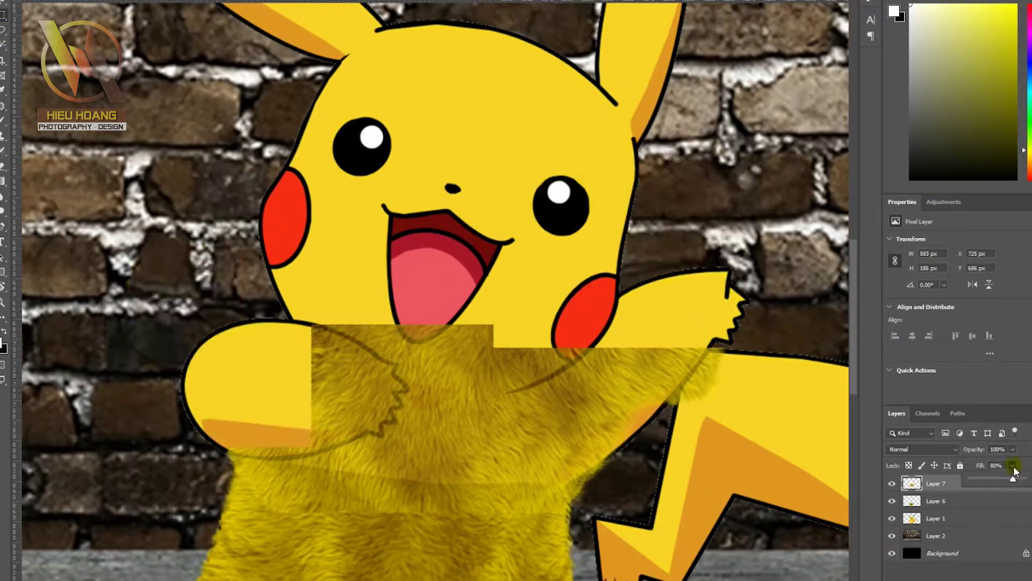
{"action": "left_click_drag", "start_coordinate": [1013, 477], "coordinate": [1016, 478]}
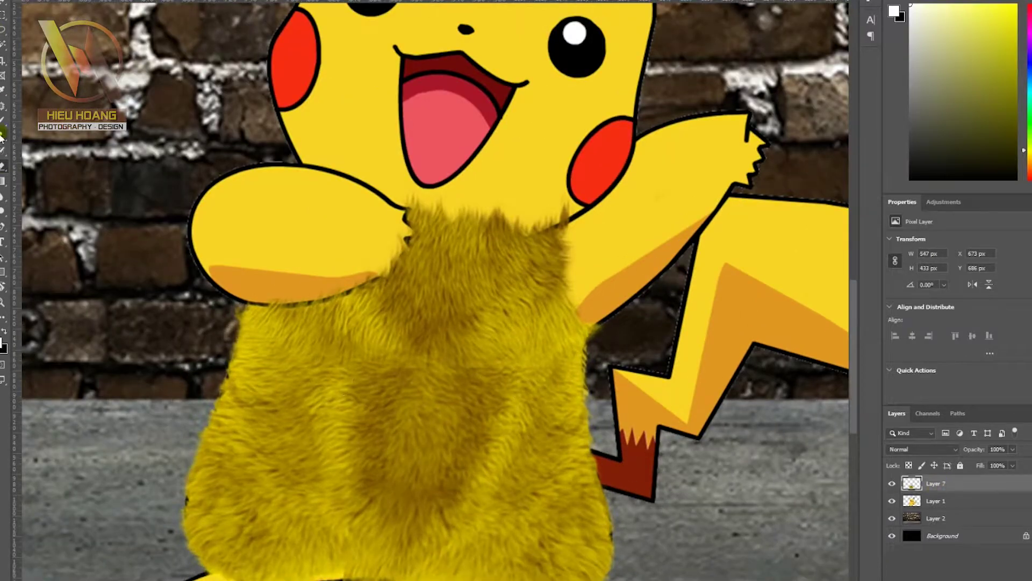
{"action": "left_click", "coordinate": [330, 379]}
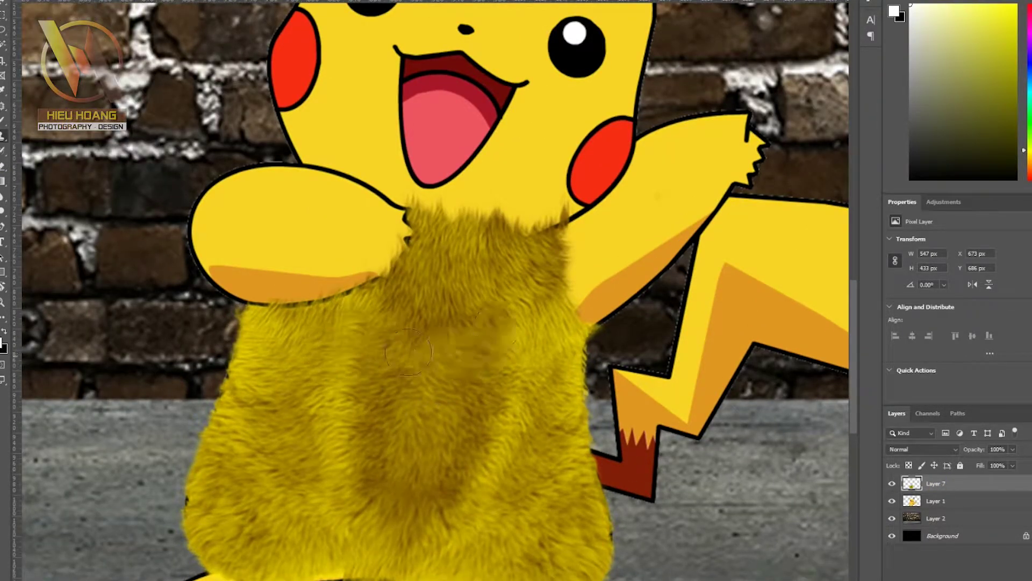
{"action": "scroll", "coordinate": [409, 352], "scroll_direction": "down", "scroll_amount": 3, "text": "alt"}
{"action": "scroll", "coordinate": [697, 458], "scroll_direction": "down", "scroll_amount": 2, "text": "alt"}
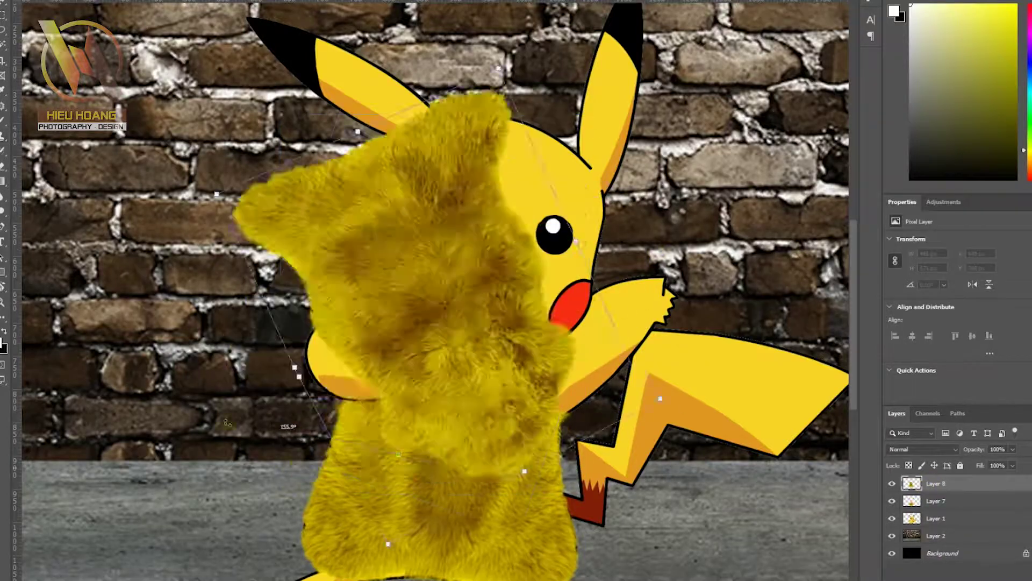
- Move and scale a fur patch over the head, duplicate it, and warp it to the head outline
{"action": "left_click_drag", "start_coordinate": [374, 247], "coordinate": [481, 213]}
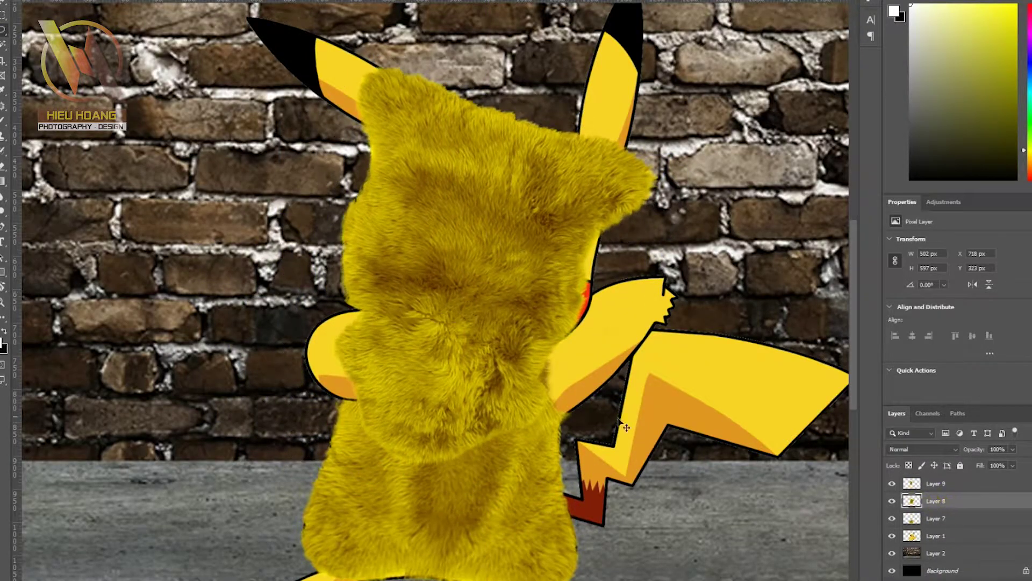
{"action": "mouse_move", "coordinate": [476, 347]}
{"action": "left_mouse_down"}
{"action": "mouse_move", "coordinate": [583, 177]}
{"action": "mouse_move", "coordinate": [564, 212]}
{"action": "left_mouse_up"}
{"action": "key", "text": "Return"}
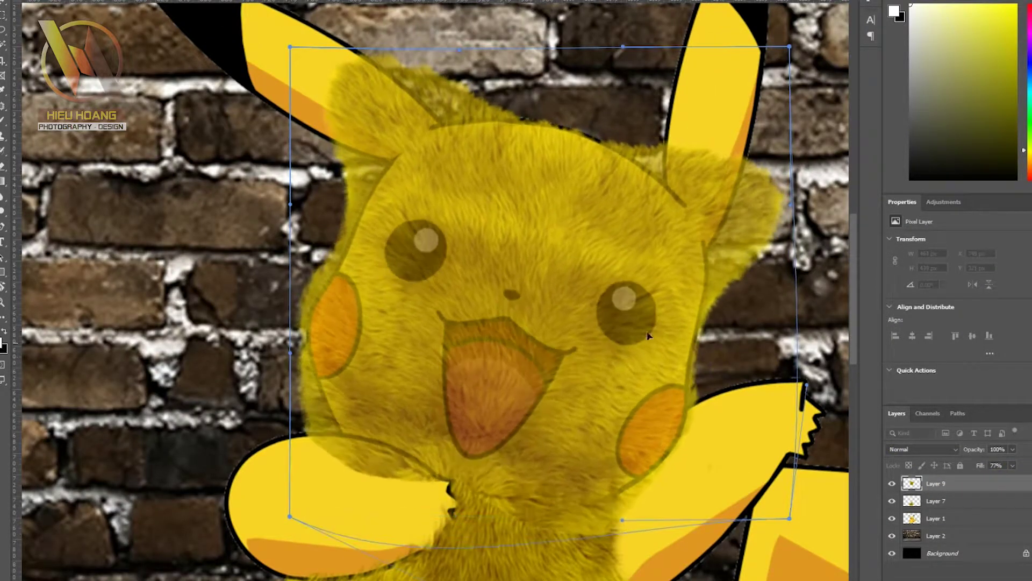
{"action": "left_click_drag", "start_coordinate": [290, 48], "coordinate": [332, 66]}
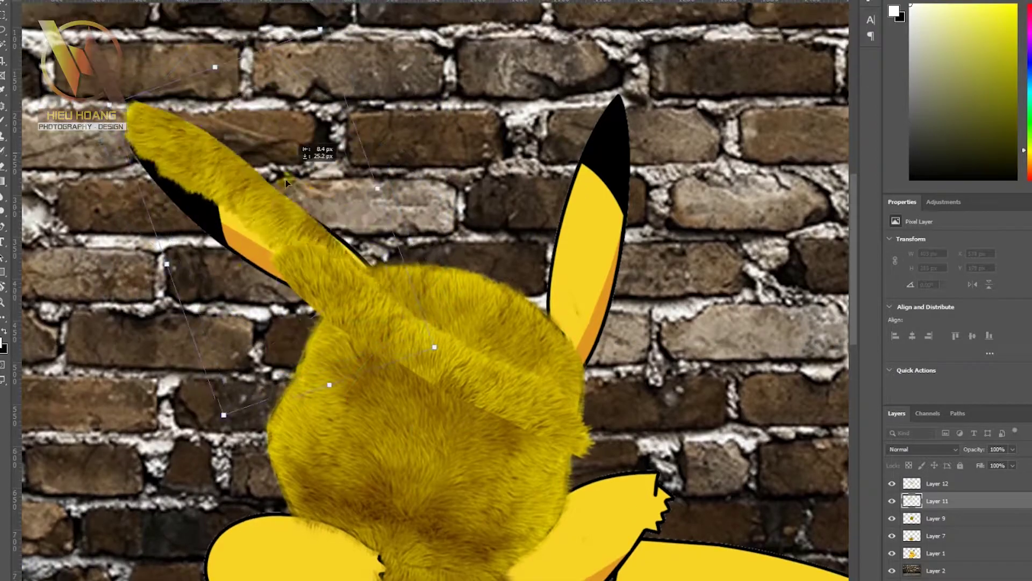
- Rotate and warp the fur onto the left ear, then erase along the ear's left edge
{"action": "key", "text": "ctrl+t"}
{"action": "left_click_drag", "start_coordinate": [535, 253], "coordinate": [525, 310]}
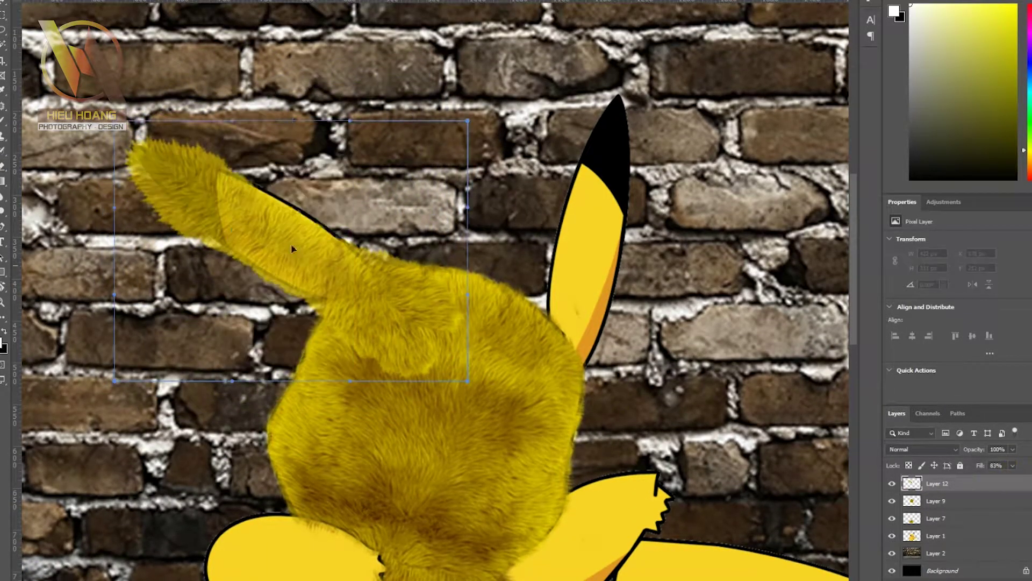
{"action": "left_click_drag", "start_coordinate": [155, 239], "coordinate": [334, 336]}
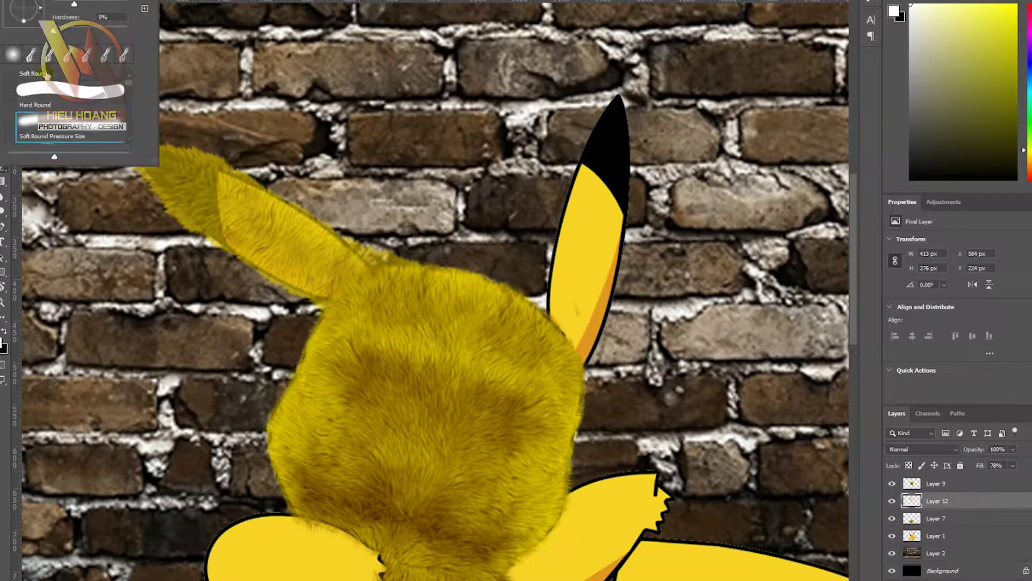
{"action": "scroll", "coordinate": [365, 247], "scroll_direction": "up", "scroll_amount": 3}
{"action": "left_click_drag", "start_coordinate": [365, 237], "coordinate": [597, 388]}
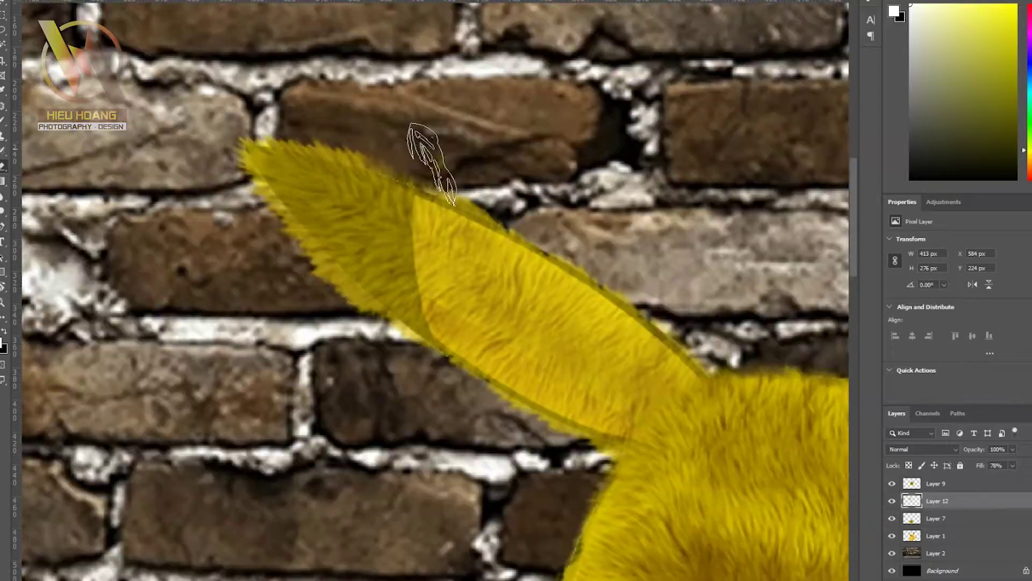
{"action": "left_click_drag", "start_coordinate": [276, 107], "coordinate": [299, 272]}
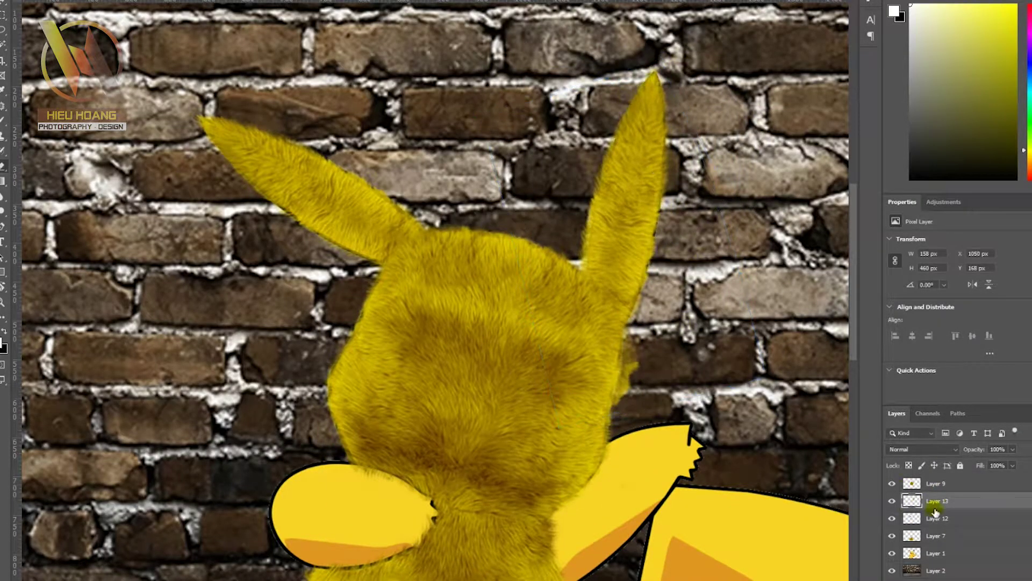
- Place two fur copies on the ear tips and move Layer 14 lower in the stack
{"action": "key", "text": "ctrl+v"}
{"action": "left_click_drag", "start_coordinate": [565, 182], "coordinate": [653, 67]}
{"action": "key", "text": "ctrl+v"}
{"action": "left_click_drag", "start_coordinate": [301, 258], "coordinate": [213, 137]}
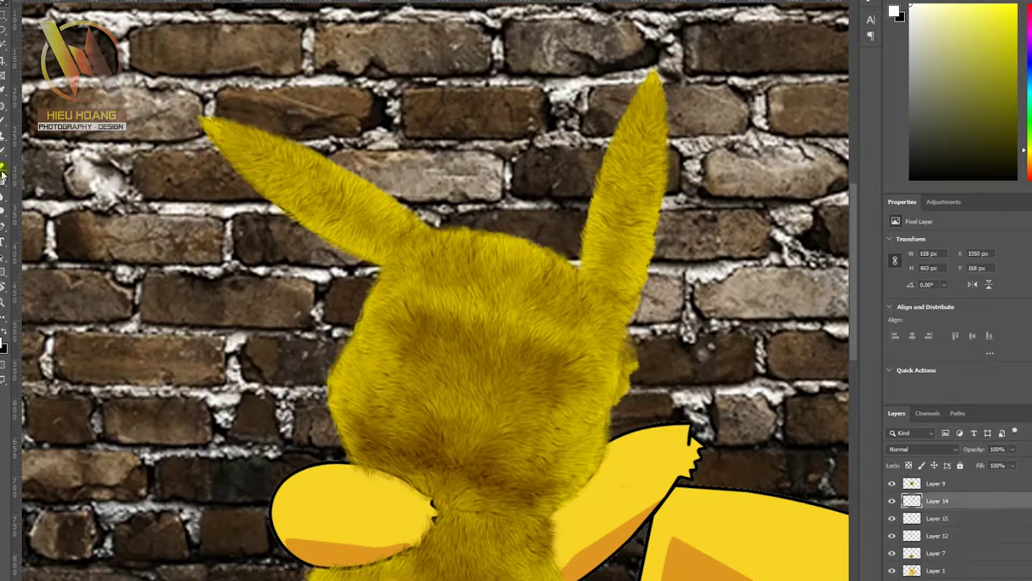
{"action": "left_click_drag", "start_coordinate": [936, 500], "coordinate": [949, 564]}
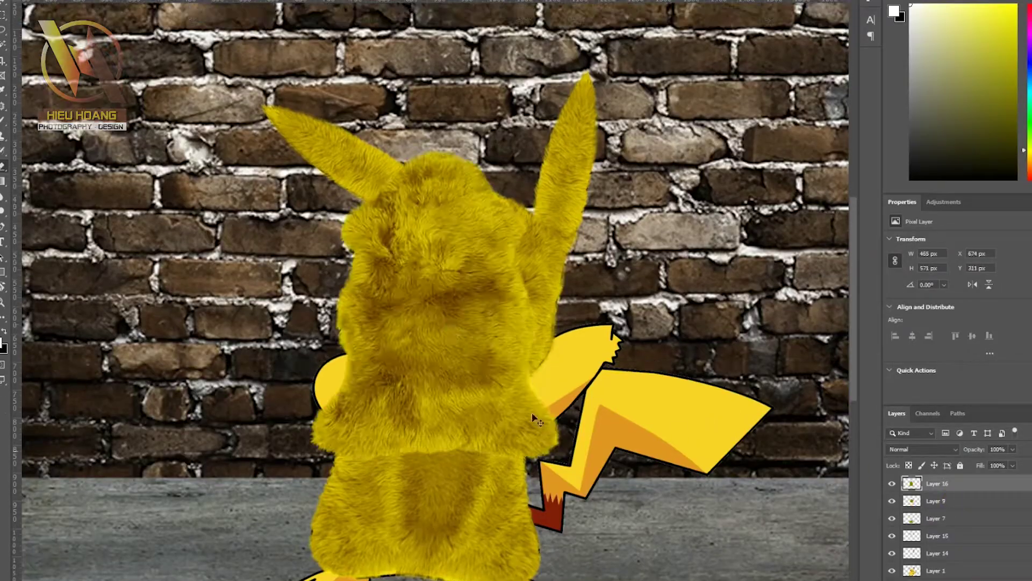
- Paste a new fur patch and rotate it to match the left arm
{"action": "key", "text": "ctrl+v"}
{"action": "key", "text": "ctrl+t"}
{"action": "left_click_drag", "start_coordinate": [414, 280], "coordinate": [391, 359]}
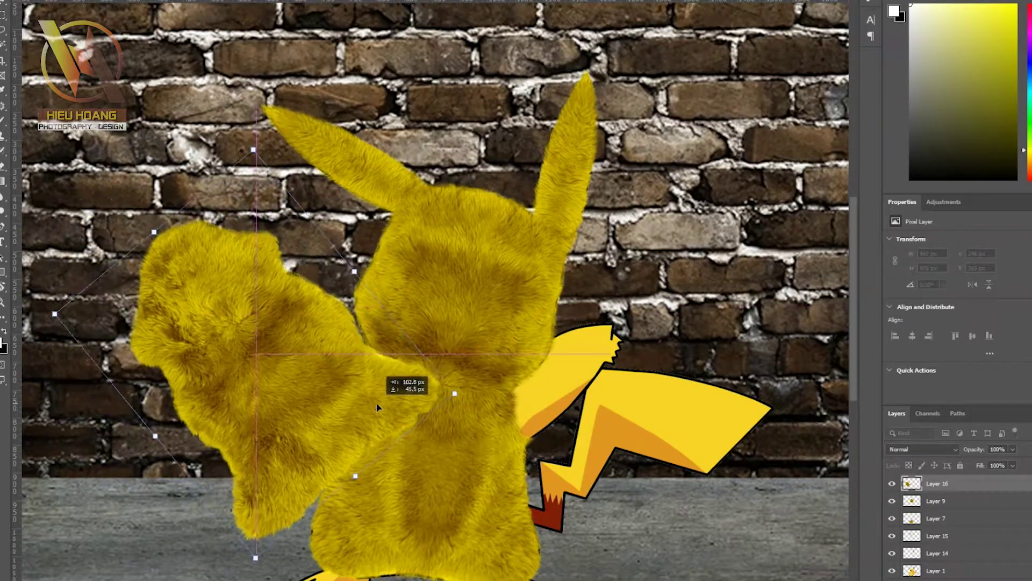
- Skew the fur to fit the left arm, tracing it at reduced fill before restoring full opacity
{"action": "key", "text": "ctrl+t"}
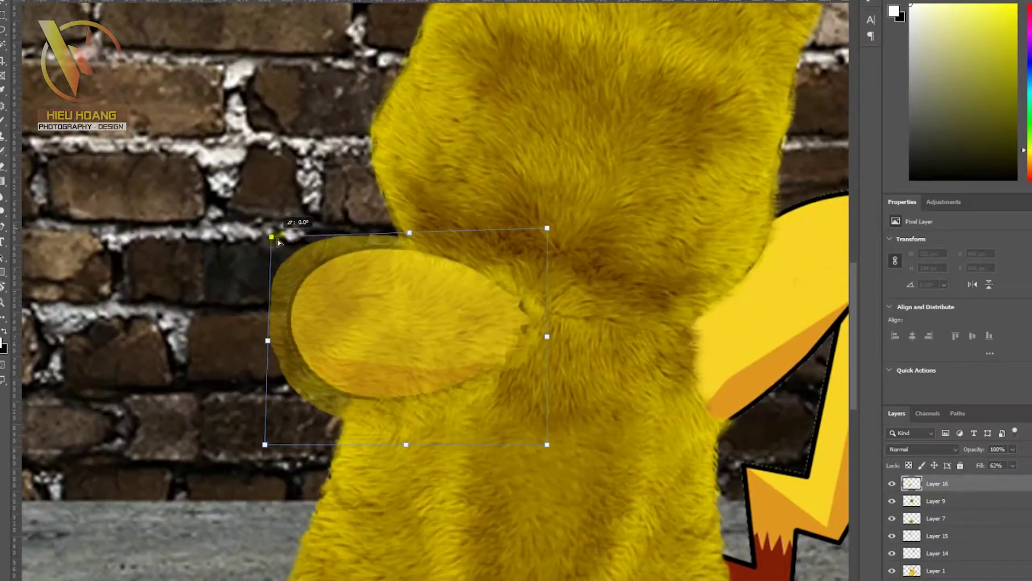
{"action": "left_click_drag", "start_coordinate": [408, 428], "coordinate": [408, 432]}
{"action": "key", "text": "Return"}
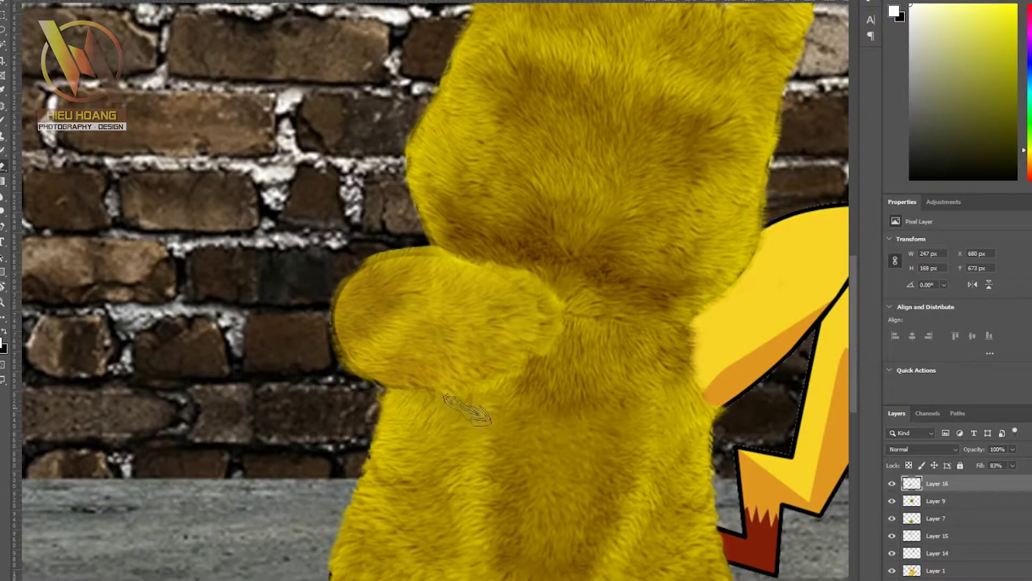
{"action": "left_click_drag", "start_coordinate": [1012, 465], "coordinate": [987, 480]}
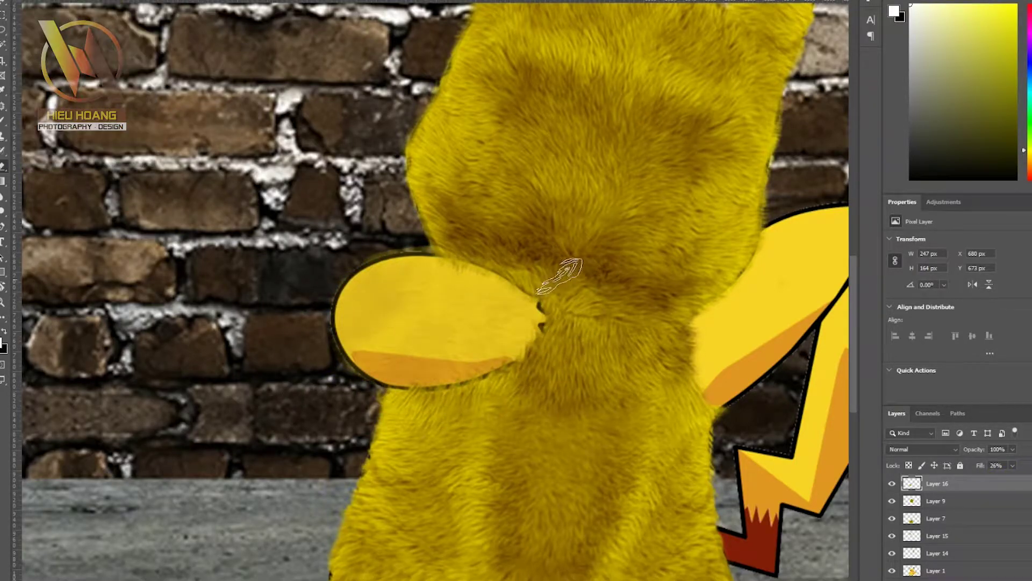
{"action": "key", "text": "shift+0"}
{"action": "key", "text": "ctrl+minus"}
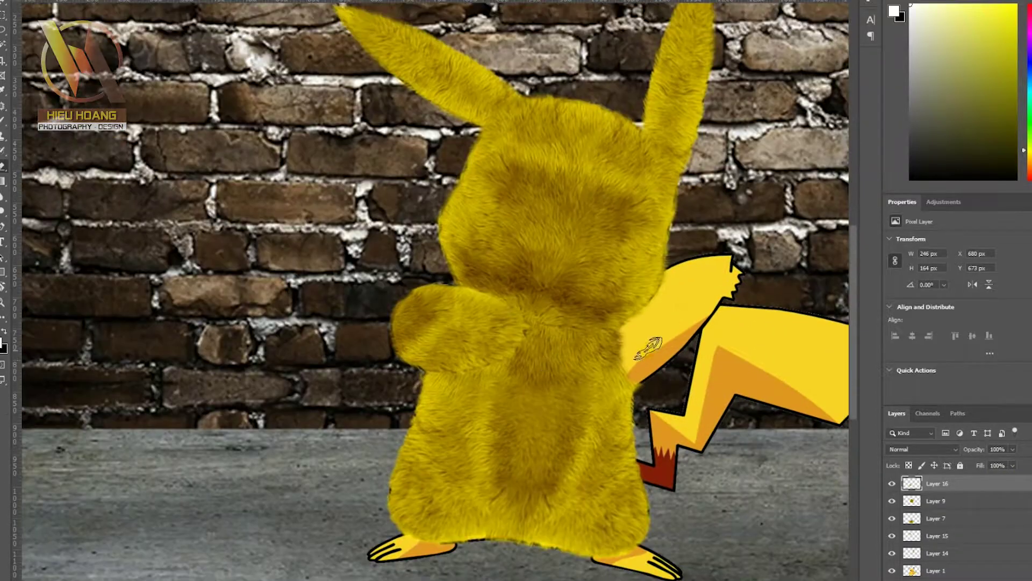
- Copy the fur onto a new layer and move it onto the right arm
{"action": "key", "text": "ctrl+j"}
{"action": "key", "text": "ctrl+t"}
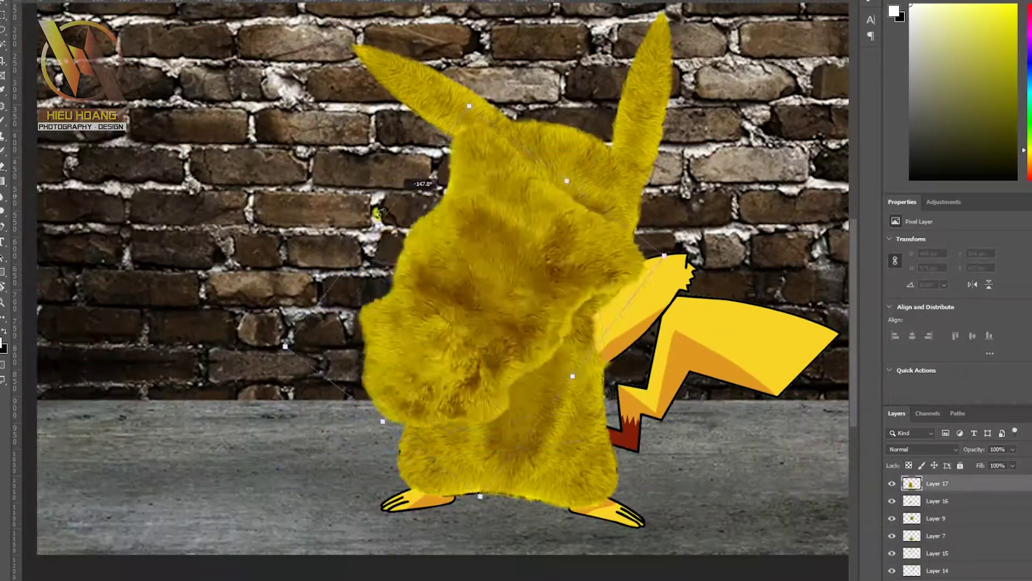
{"action": "left_click_drag", "start_coordinate": [538, 264], "coordinate": [540, 295]}
{"action": "key", "text": "Return"}
- Duplicate fur onto Layer 18, set its fill to 65%, and place it below Layer 7
{"action": "key", "text": "ctrl+plus"}
{"action": "key", "text": "ctrl+j"}
{"action": "key", "text": "ctrl+t"}
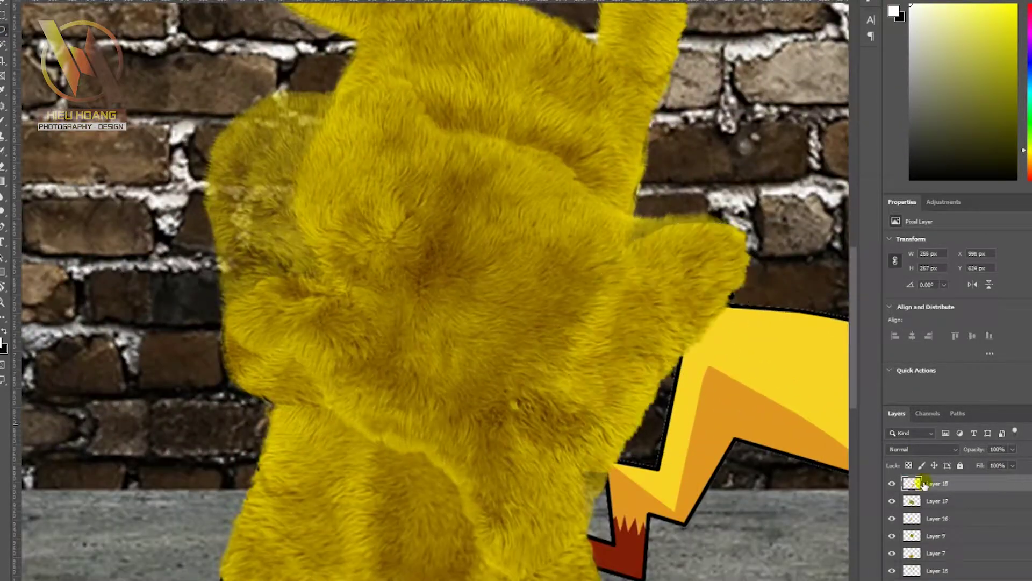
{"action": "key", "text": "Return"}
{"action": "left_click", "coordinate": [1012, 466]}
{"action": "left_click_drag", "start_coordinate": [1016, 479], "coordinate": [995, 480]}
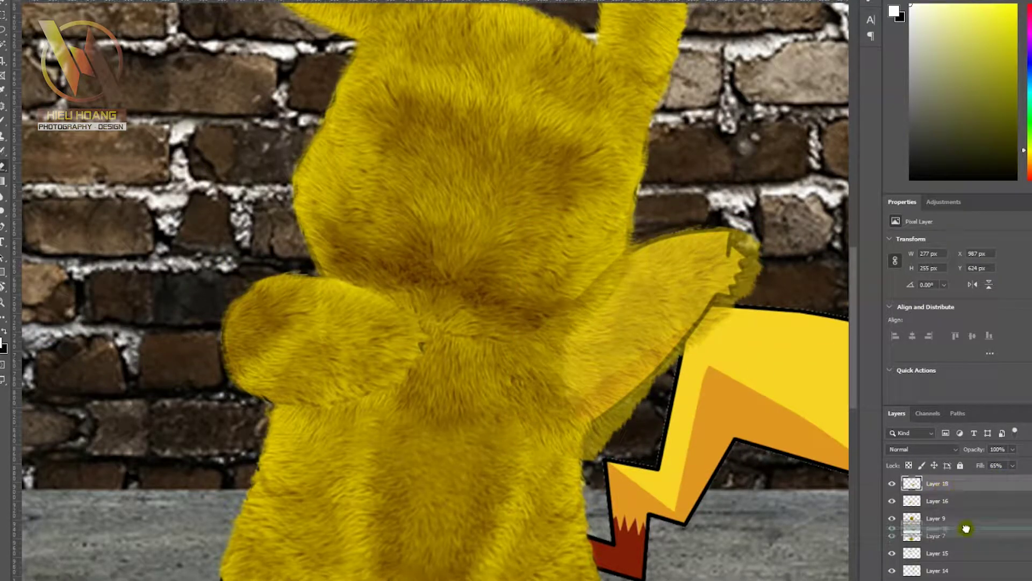
{"action": "left_click_drag", "start_coordinate": [966, 528], "coordinate": [966, 539]}
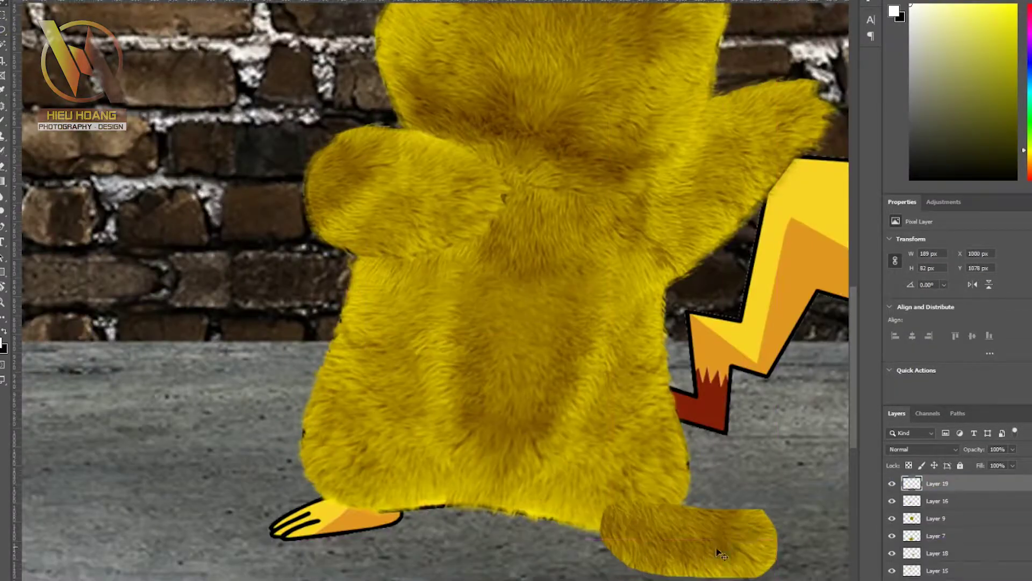
- Commit the right-foot fur below Layer 14 and place a fur copy over the left foot
{"action": "key", "text": "Return"}
{"action": "key", "text": "ctrl+plus"}
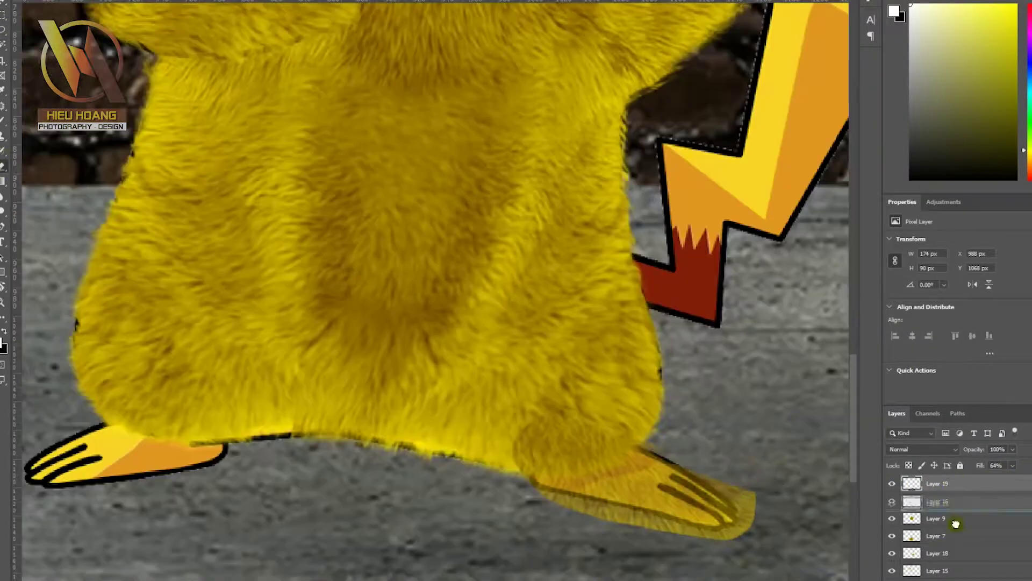
{"action": "left_click_drag", "start_coordinate": [955, 523], "coordinate": [955, 549]}
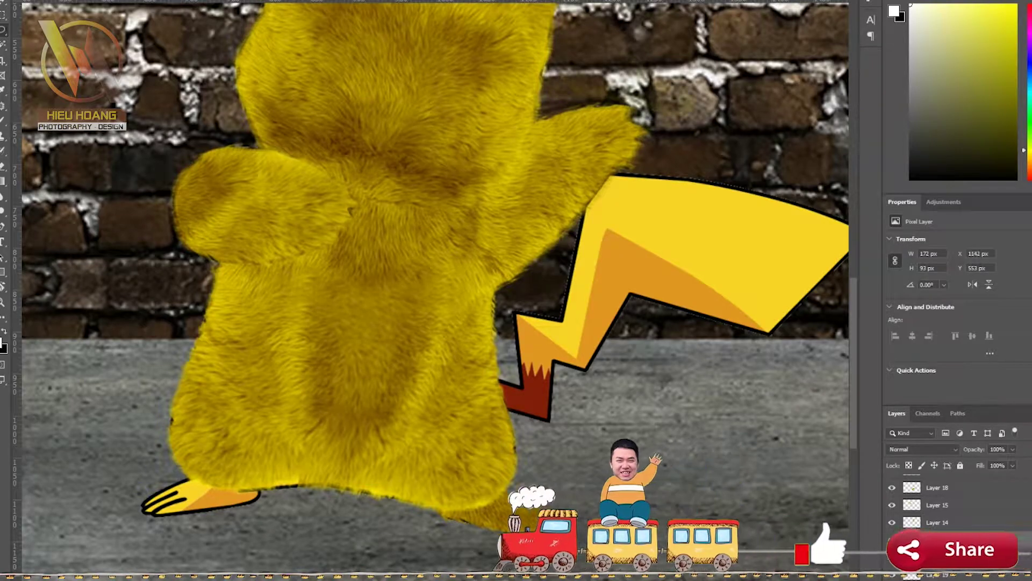
{"action": "mouse_move", "coordinate": [272, 491]}
{"action": "left_mouse_down"}
{"action": "mouse_move", "coordinate": [537, 517]}
{"action": "mouse_move", "coordinate": [263, 500]}
{"action": "left_mouse_up"}
{"action": "scroll", "coordinate": [264, 501], "scroll_direction": "down", "scroll_amount": 1}
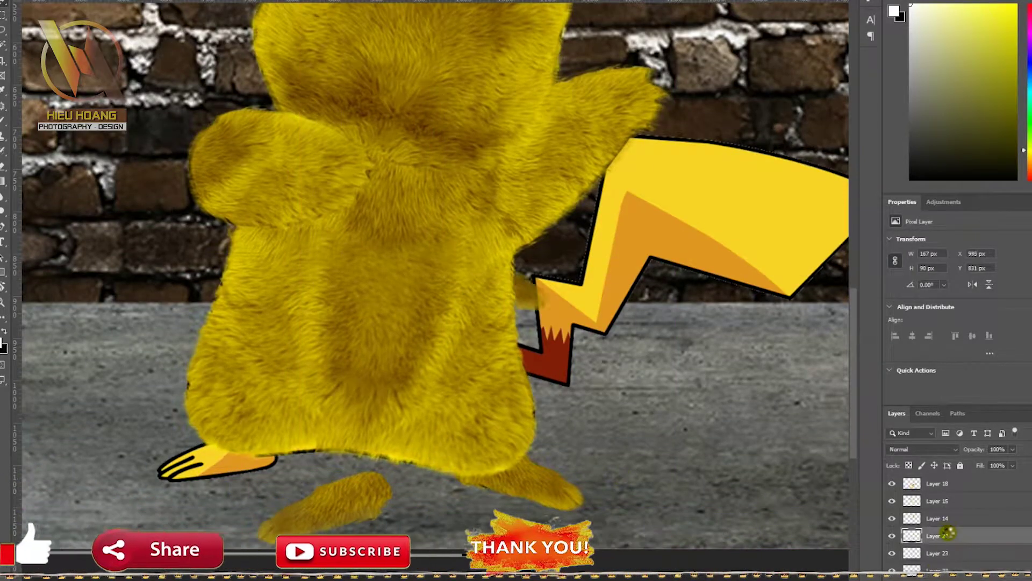
{"action": "left_click_drag", "start_coordinate": [336, 492], "coordinate": [230, 454]}
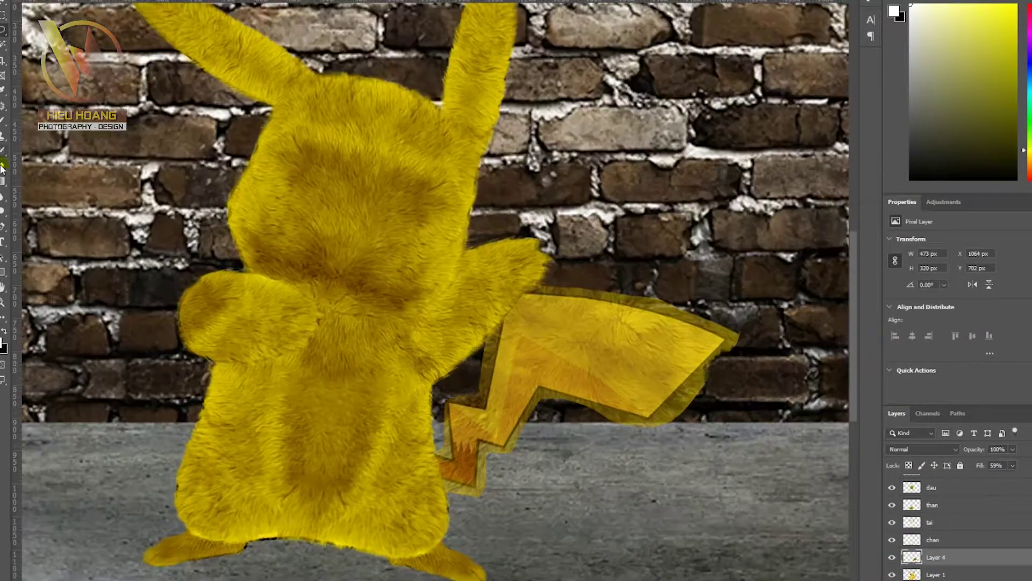
- Merge the tail fur layers with Ctrl+E so the zigzag tail is fully covered in fur
{"action": "scroll", "coordinate": [473, 325], "scroll_direction": "up", "scroll_amount": 3}
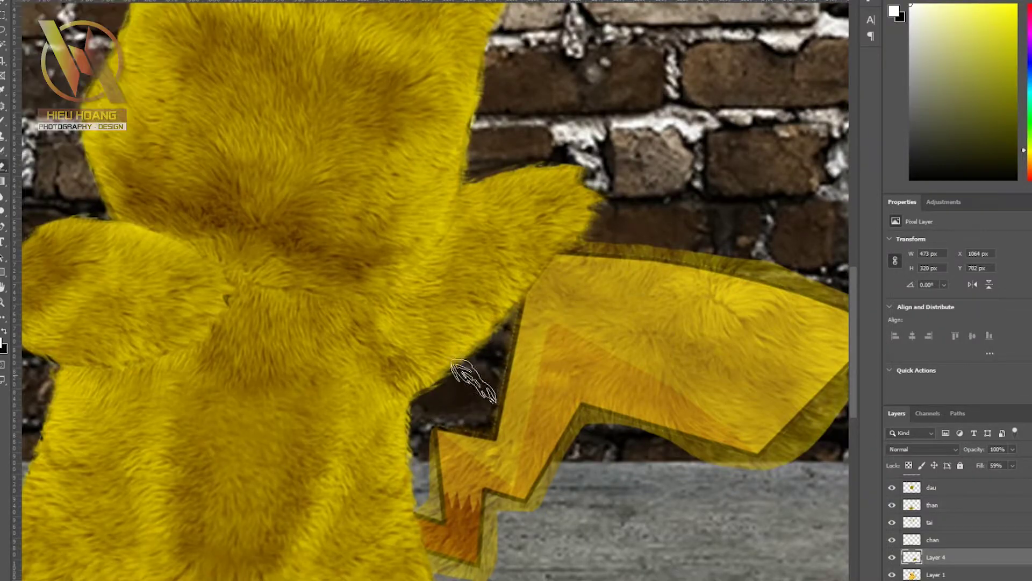
{"action": "scroll", "coordinate": [726, 248], "scroll_direction": "right", "scroll_amount": 5}
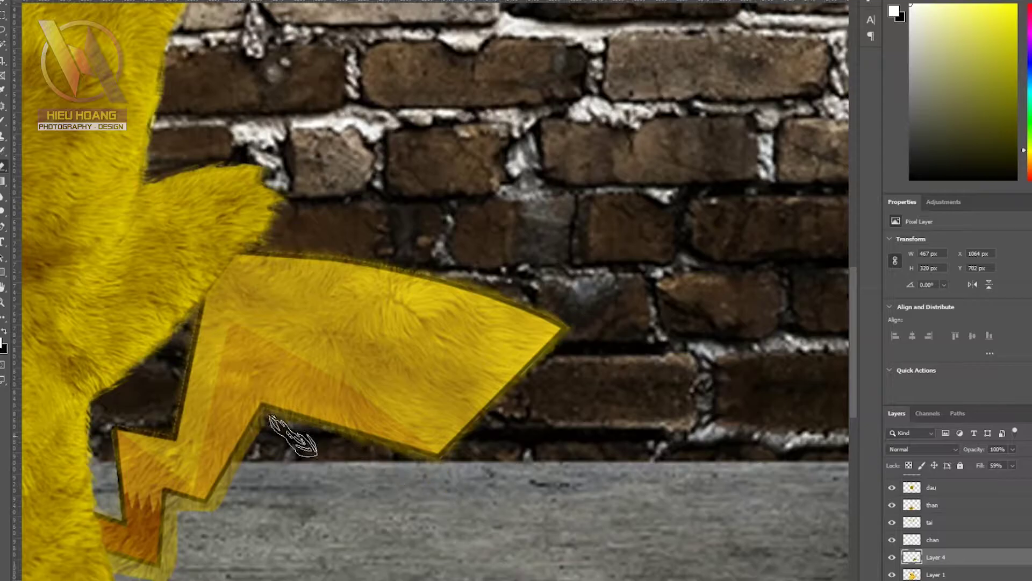
{"action": "scroll", "coordinate": [245, 500], "scroll_direction": "down", "scroll_amount": 3}
{"action": "scroll", "coordinate": [245, 500], "scroll_direction": "left", "scroll_amount": 4}
{"action": "scroll", "coordinate": [404, 398], "scroll_direction": "down", "scroll_amount": 5}
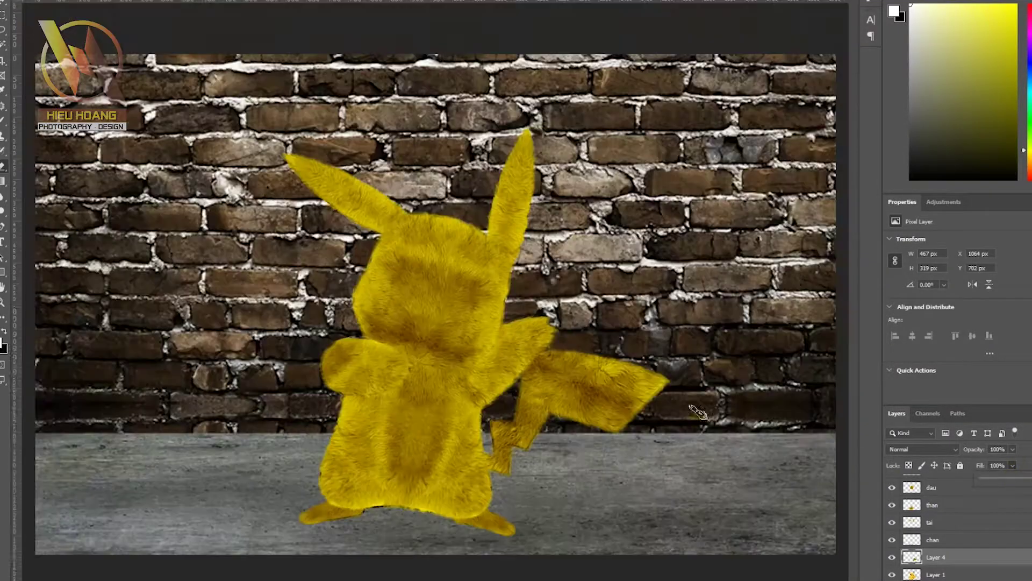
{"action": "scroll", "coordinate": [626, 517], "scroll_direction": "up", "scroll_amount": 5}
{"action": "key", "text": "ctrl+e"}
{"action": "scroll", "coordinate": [620, 449], "scroll_direction": "down", "scroll_amount": 5}
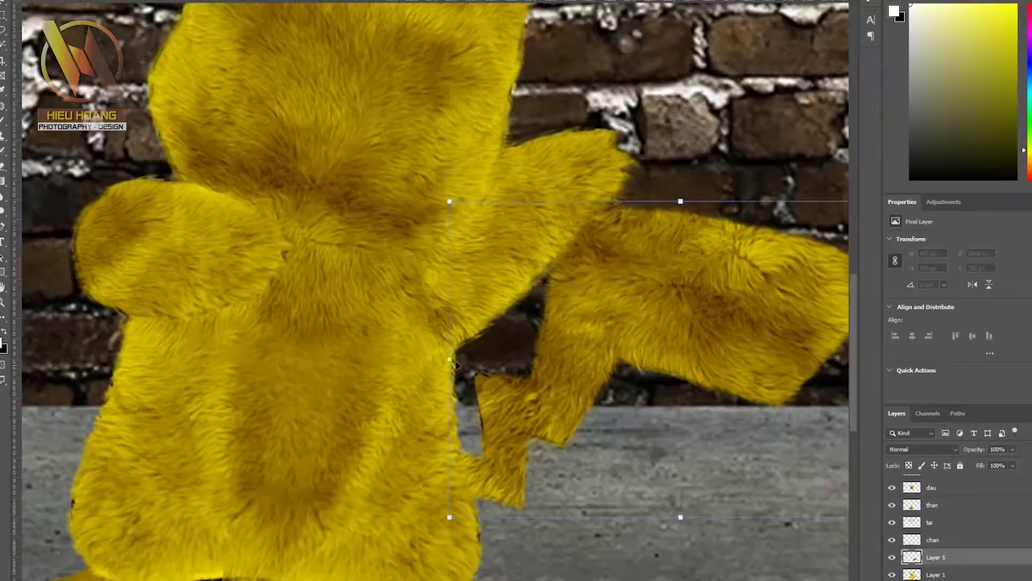
{"action": "scroll", "coordinate": [608, 447], "scroll_direction": "up", "scroll_amount": 4}
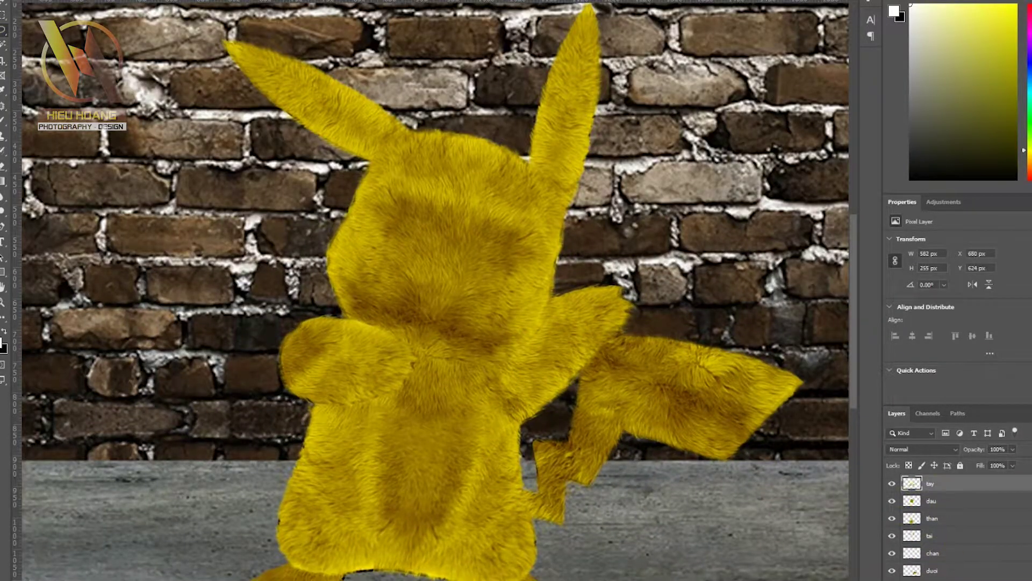
- Add an Exposure adjustment clipped to the tay layer at -1.72, with its mask inverted to black
{"action": "left_click_drag", "start_coordinate": [961, 269], "coordinate": [943, 269]}
{"action": "left_click", "coordinate": [960, 397]}
{"action": "left_click_drag", "start_coordinate": [961, 315], "coordinate": [980, 314]}
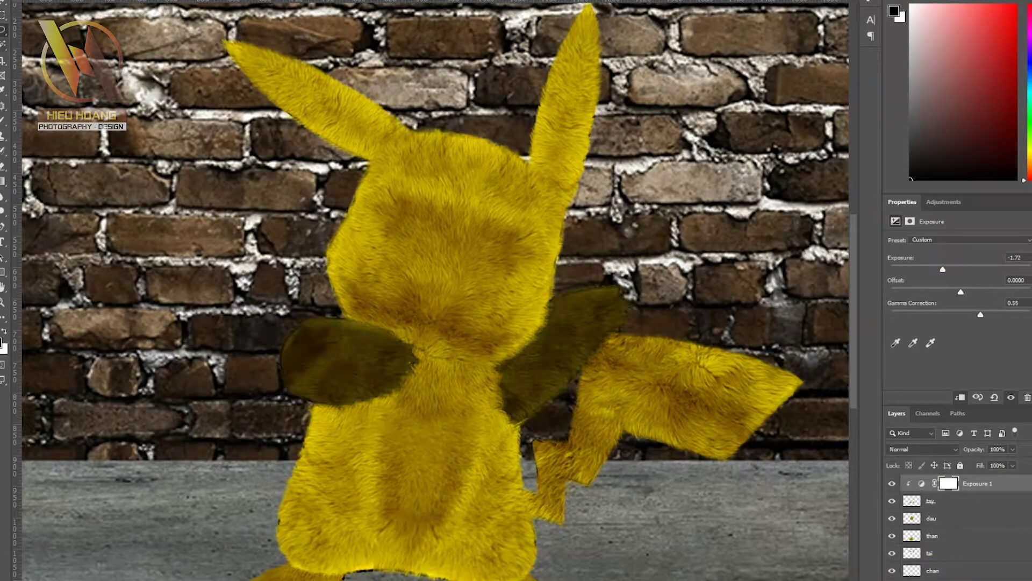
{"action": "key", "text": "ctrl+i"}
- Paint white on the mask along the arm edges to reveal the darkening
{"action": "scroll", "coordinate": [276, 368], "scroll_direction": "up", "scroll_amount": 4}
{"action": "scroll", "coordinate": [198, 360], "scroll_direction": "down", "scroll_amount": 2}
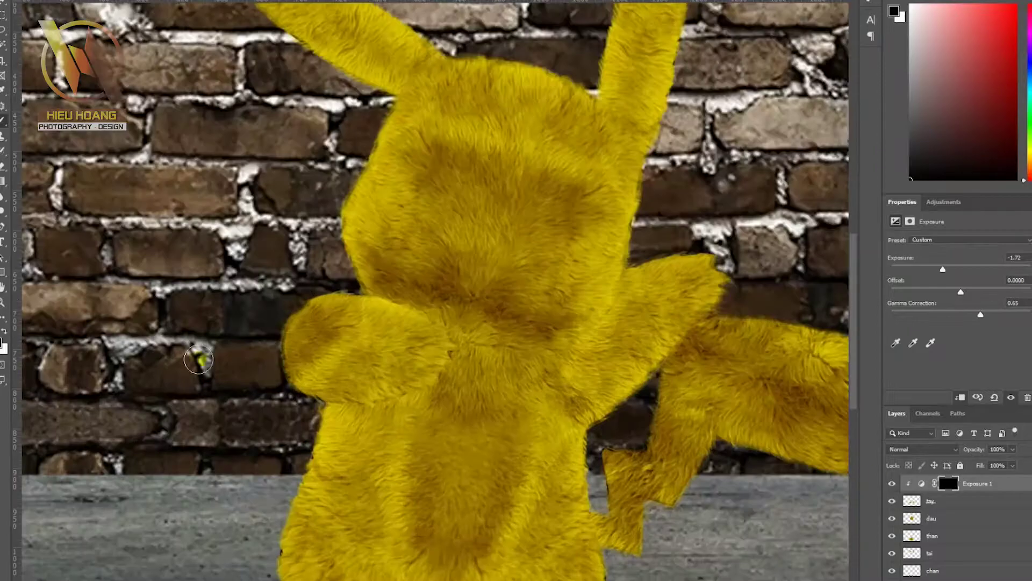
{"action": "left_click_drag", "start_coordinate": [300, 295], "coordinate": [282, 344]}
{"action": "scroll", "coordinate": [282, 285], "scroll_direction": "up", "scroll_amount": 2}
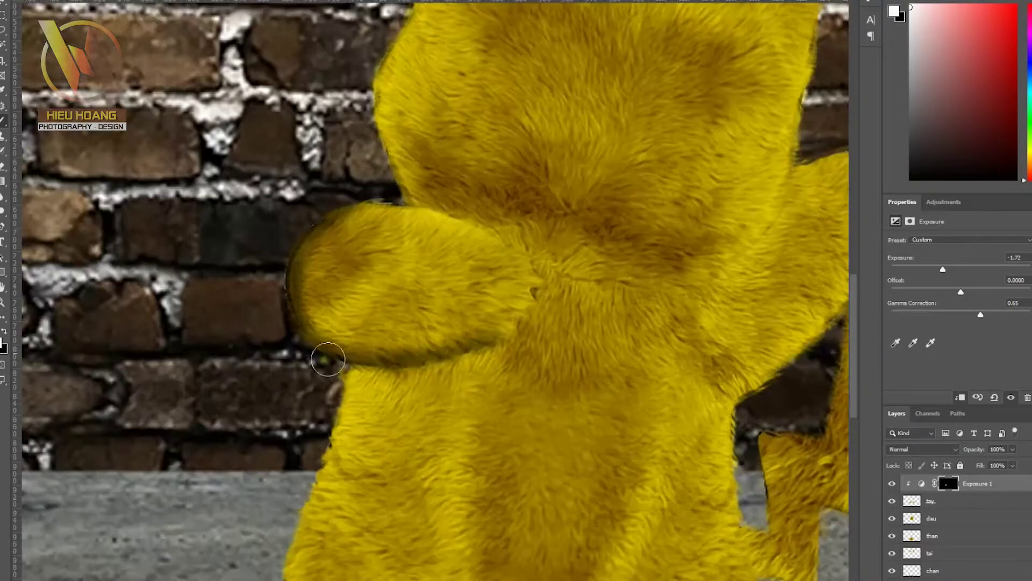
{"action": "scroll", "coordinate": [346, 242], "scroll_direction": "down", "scroll_amount": 1}
{"action": "scroll", "coordinate": [345, 242], "scroll_direction": "down", "scroll_amount": 3}
{"action": "scroll", "coordinate": [272, 300], "scroll_direction": "up", "scroll_amount": 2}
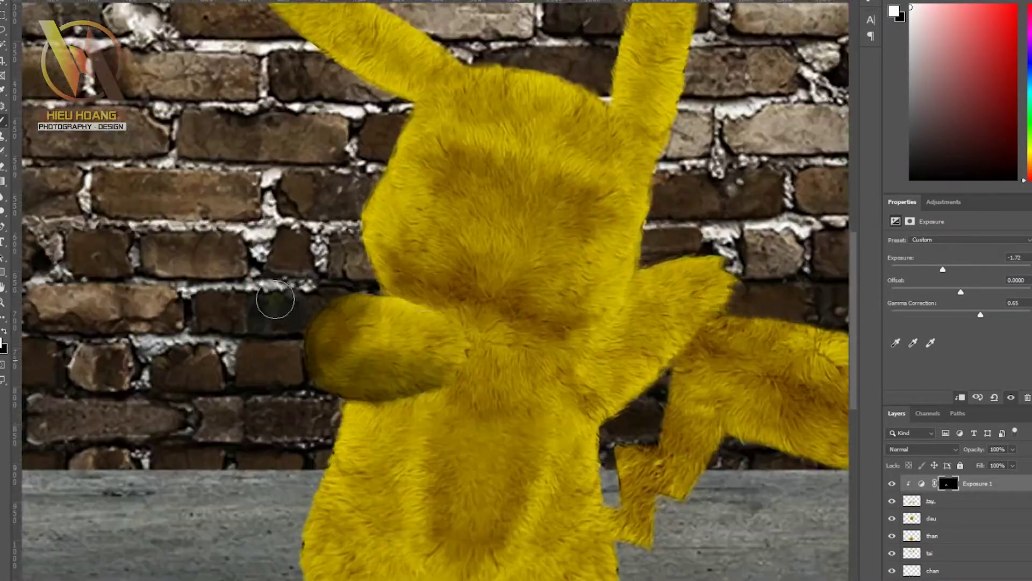
{"action": "scroll", "coordinate": [414, 375], "scroll_direction": "down", "scroll_amount": 1}
{"action": "scroll", "coordinate": [410, 372], "scroll_direction": "up", "scroll_amount": 3}
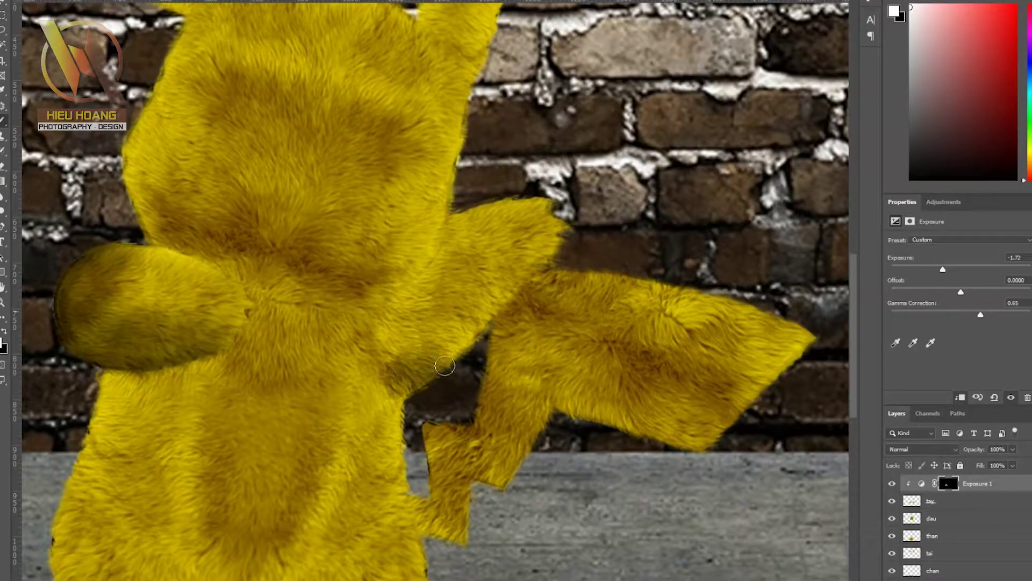
{"action": "scroll", "coordinate": [421, 373], "scroll_direction": "down", "scroll_amount": 3}
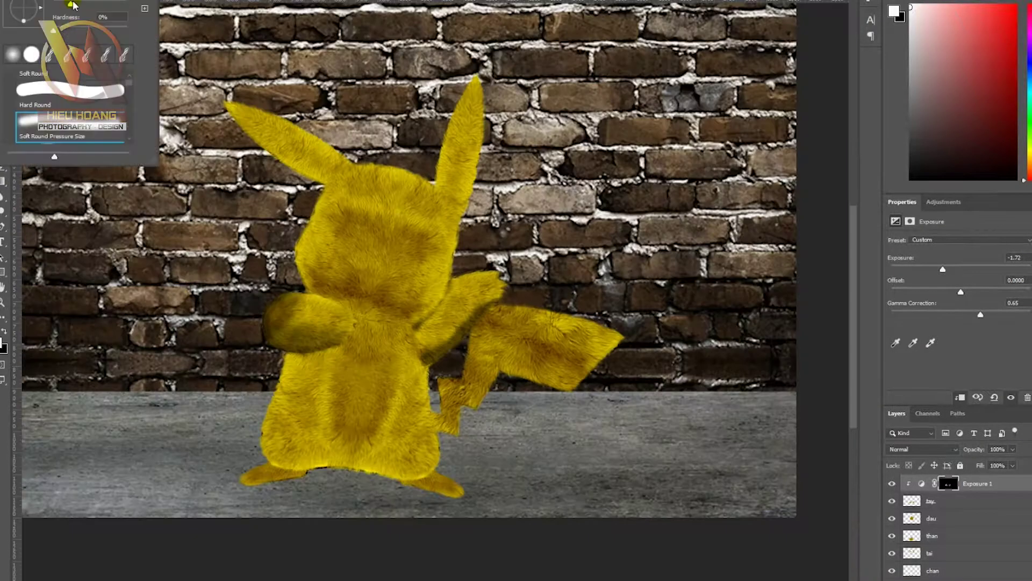
{"action": "scroll", "coordinate": [462, 344], "scroll_direction": "up", "scroll_amount": 3}
{"action": "scroll", "coordinate": [484, 301], "scroll_direction": "down", "scroll_amount": 1}
{"action": "scroll", "coordinate": [503, 253], "scroll_direction": "up", "scroll_amount": 1}
{"action": "key", "text": "x"}
{"action": "scroll", "coordinate": [503, 252], "scroll_direction": "down", "scroll_amount": 2}
{"action": "key", "text": "x"}
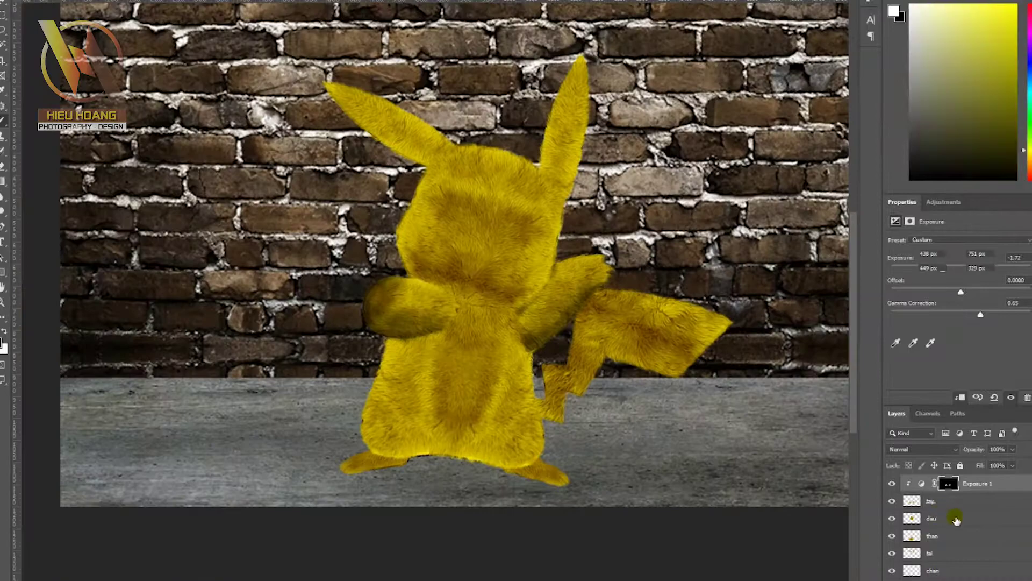
- Duplicate the arm Exposure adjustment to strengthen the shading
{"action": "left_click", "coordinate": [974, 485]}
{"action": "key", "text": "ctrl+j"}
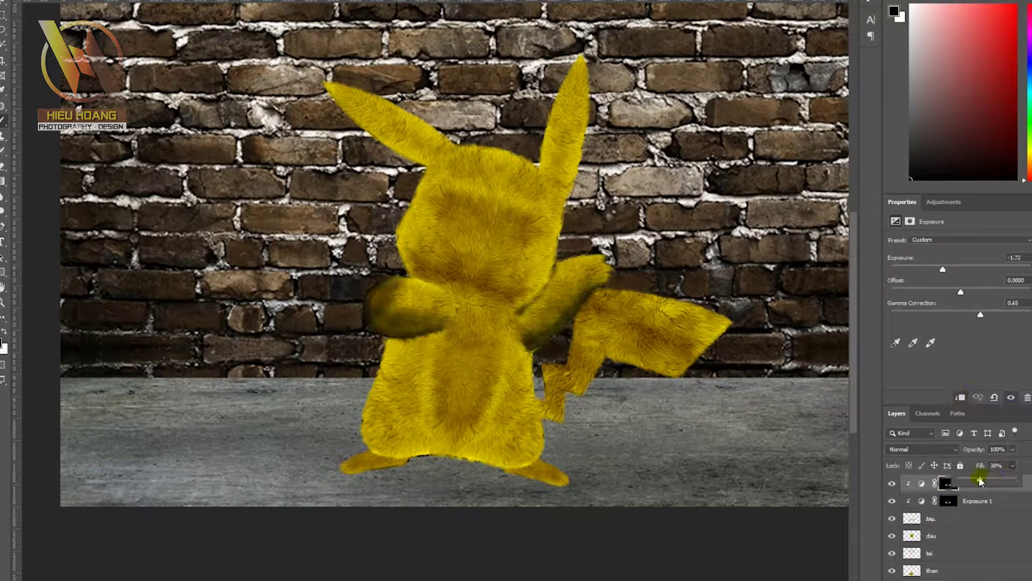
{"action": "left_click", "coordinate": [914, 535]}
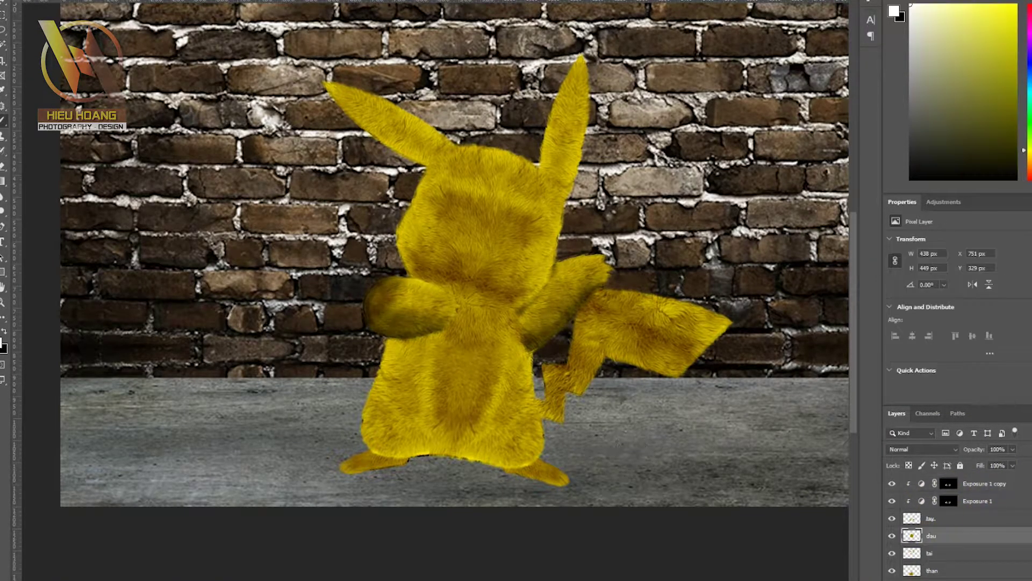
- Add a clipped Exposure adjustment to the dau head layer with an inverted mask, and paint white along the head edges
{"action": "key", "text": "ctrl+alt+g"}
{"action": "scroll", "coordinate": [333, 254], "scroll_direction": "up", "scroll_amount": 3}
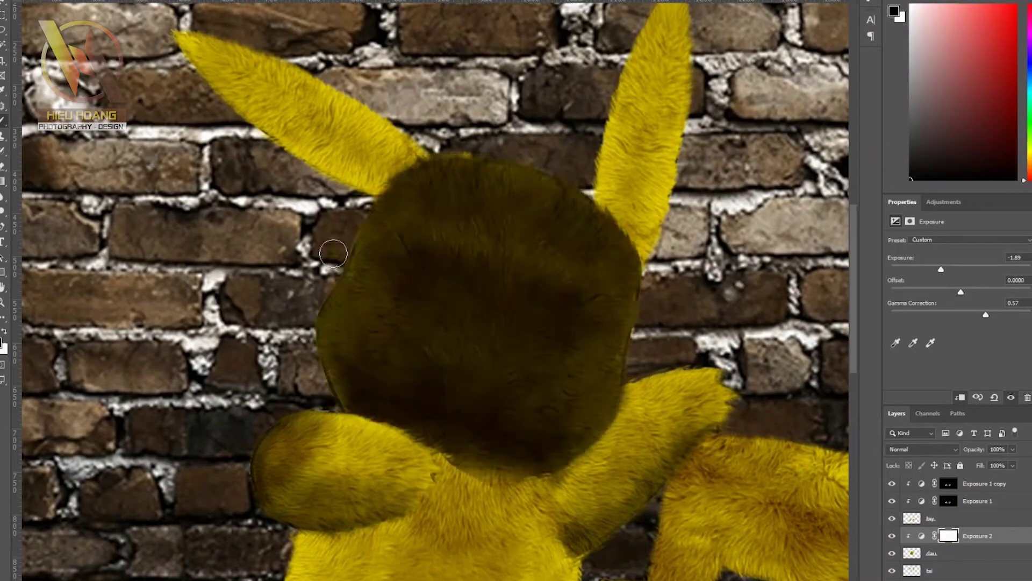
{"action": "key", "text": "ctrl+i"}
{"action": "key", "text": "x"}
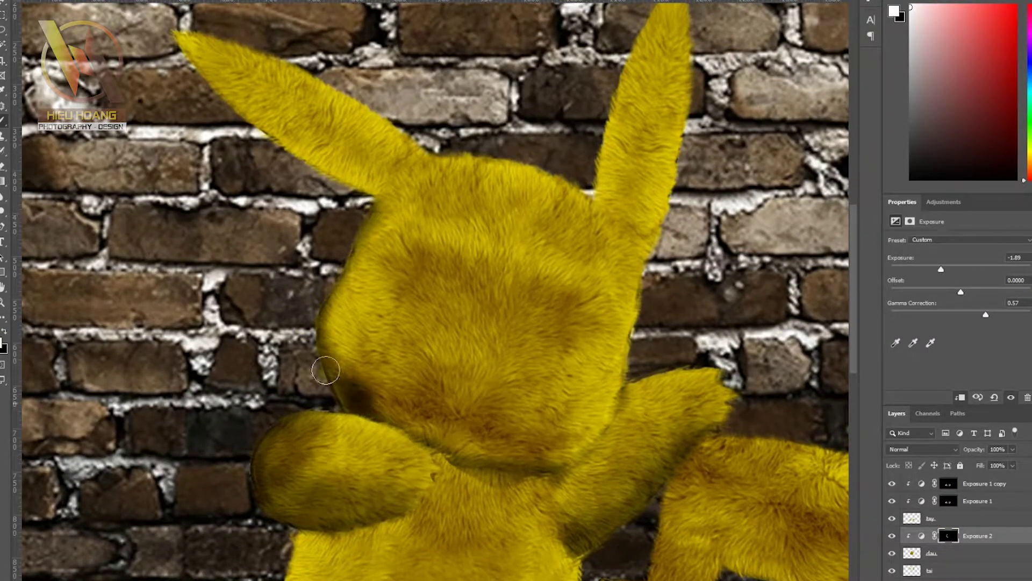
{"action": "scroll", "coordinate": [326, 371], "scroll_direction": "down", "scroll_amount": 1}
{"action": "scroll", "coordinate": [326, 370], "scroll_direction": "down", "scroll_amount": 1}
{"action": "key", "text": "alt+bracketleft"}
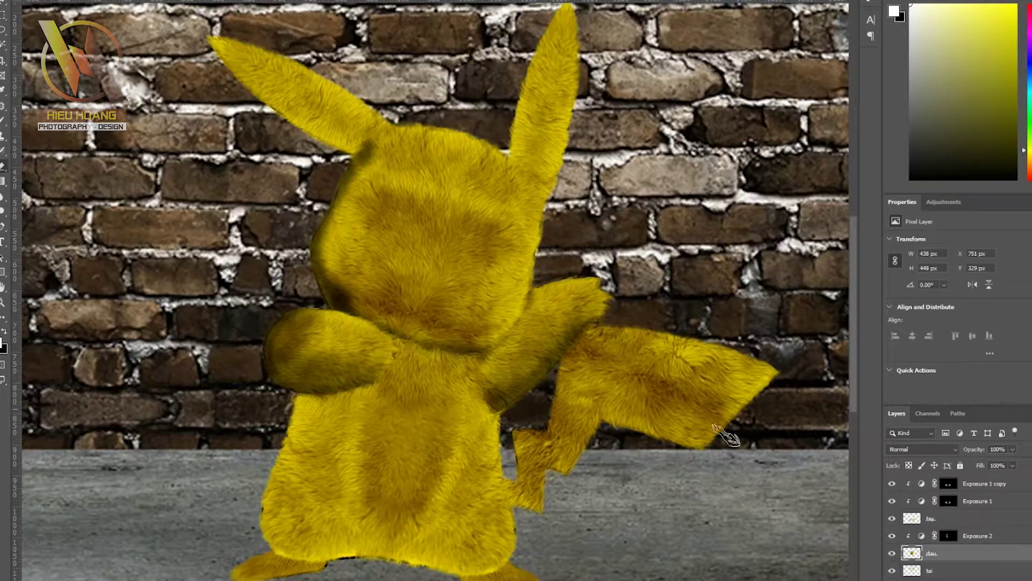
{"action": "key", "text": "alt+bracketright"}
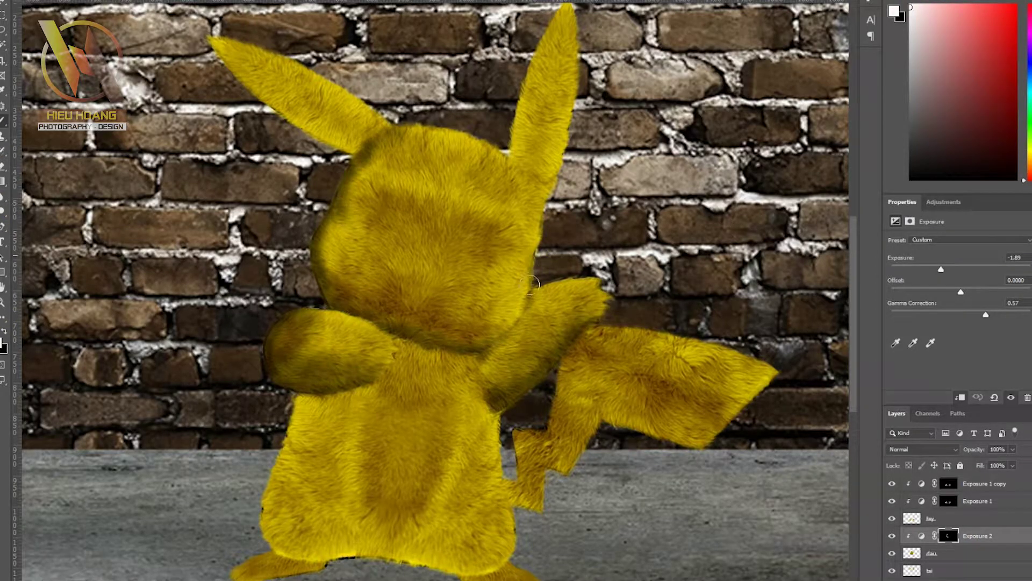
{"action": "scroll", "coordinate": [530, 284], "scroll_direction": "up", "scroll_amount": 2}
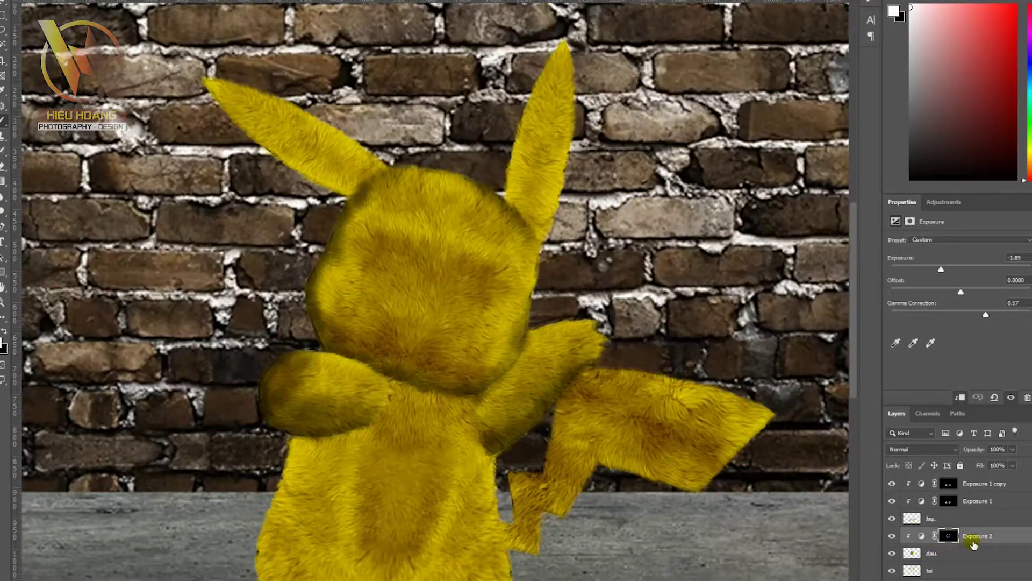
- Add an Exposure adjustment to the tai ears layer at -2.39, invert its mask, and paint the ear edges
{"action": "left_click", "coordinate": [931, 570]}
{"action": "scroll", "coordinate": [767, 427], "scroll_direction": "down", "scroll_amount": 2}
{"action": "scroll", "coordinate": [768, 427], "scroll_direction": "up", "scroll_amount": 2}
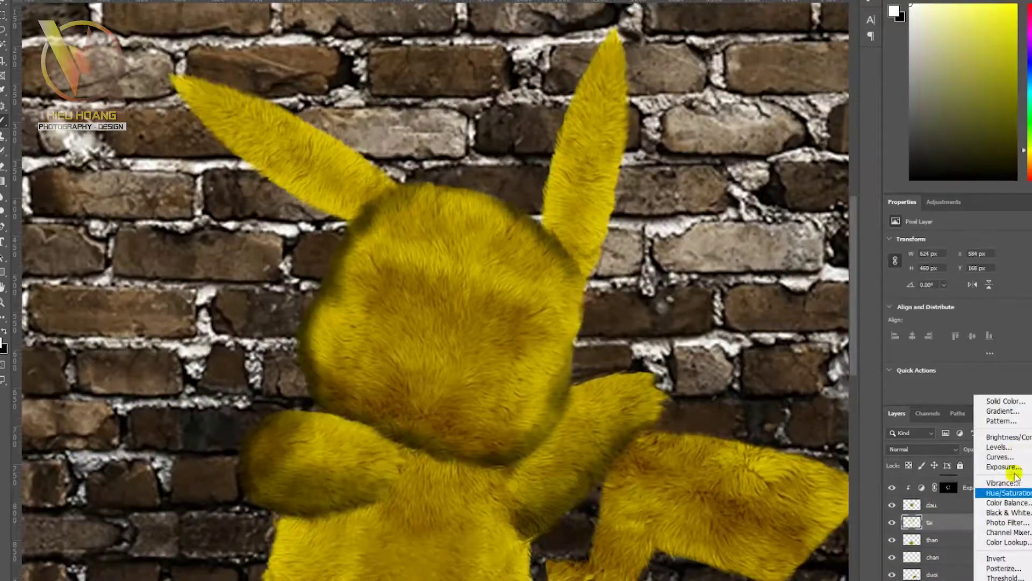
{"action": "left_click", "coordinate": [1003, 467]}
{"action": "left_click_drag", "start_coordinate": [961, 315], "coordinate": [979, 314]}
{"action": "key", "text": "ctrl+i"}
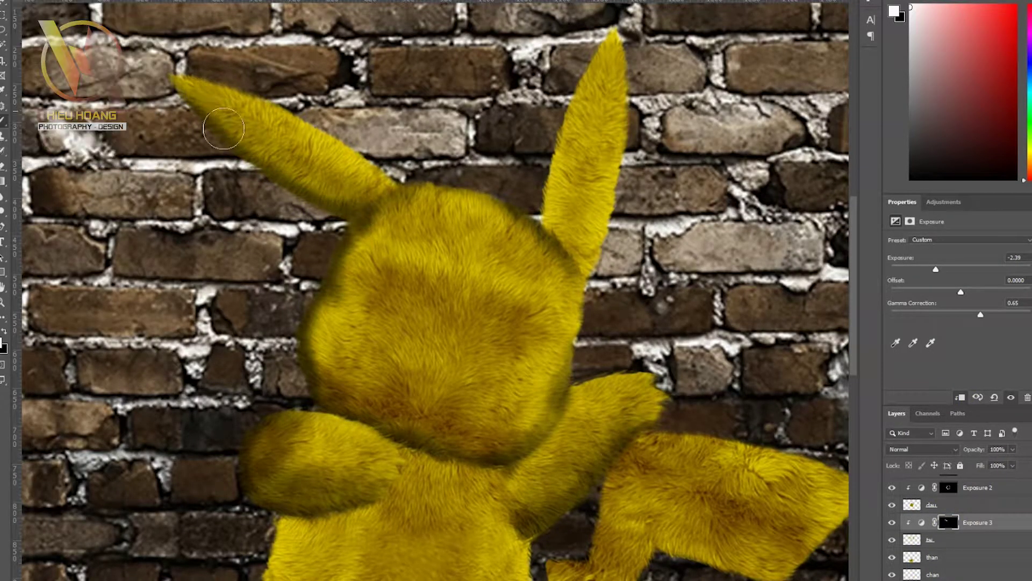
{"action": "scroll", "coordinate": [772, 380], "scroll_direction": "up", "scroll_amount": 1}
{"action": "scroll", "coordinate": [603, 154], "scroll_direction": "up", "scroll_amount": 1}
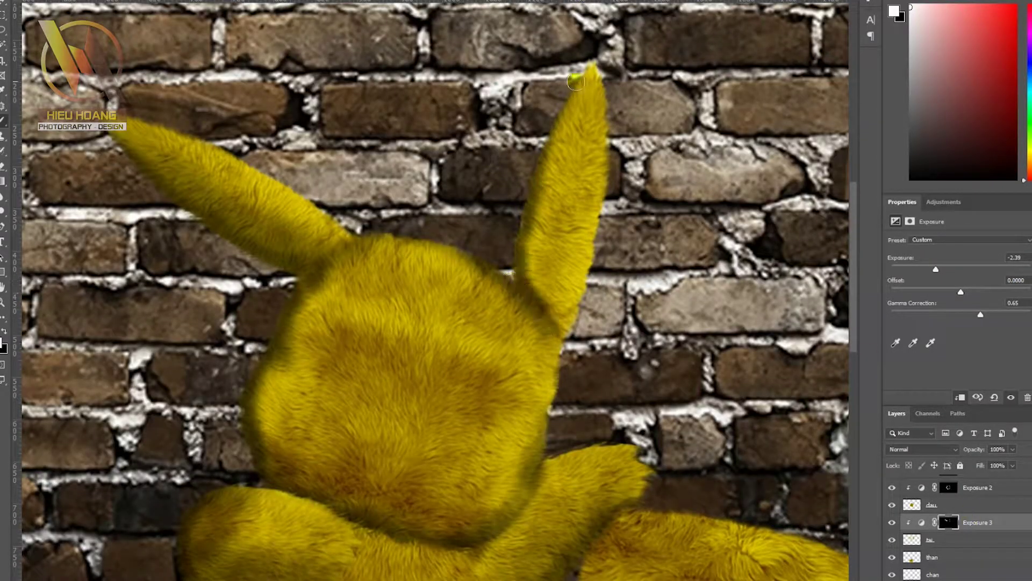
{"action": "left_click_drag", "start_coordinate": [576, 81], "coordinate": [538, 183]}
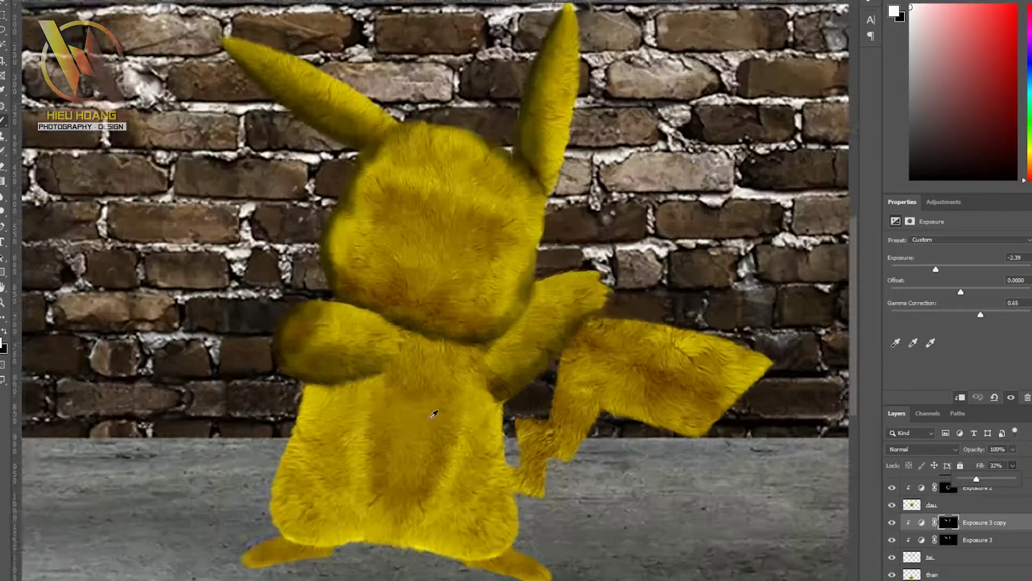
- Add a masked Exposure 4 adjustment to the body layer to darken its shadows
{"action": "left_click", "coordinate": [951, 559]}
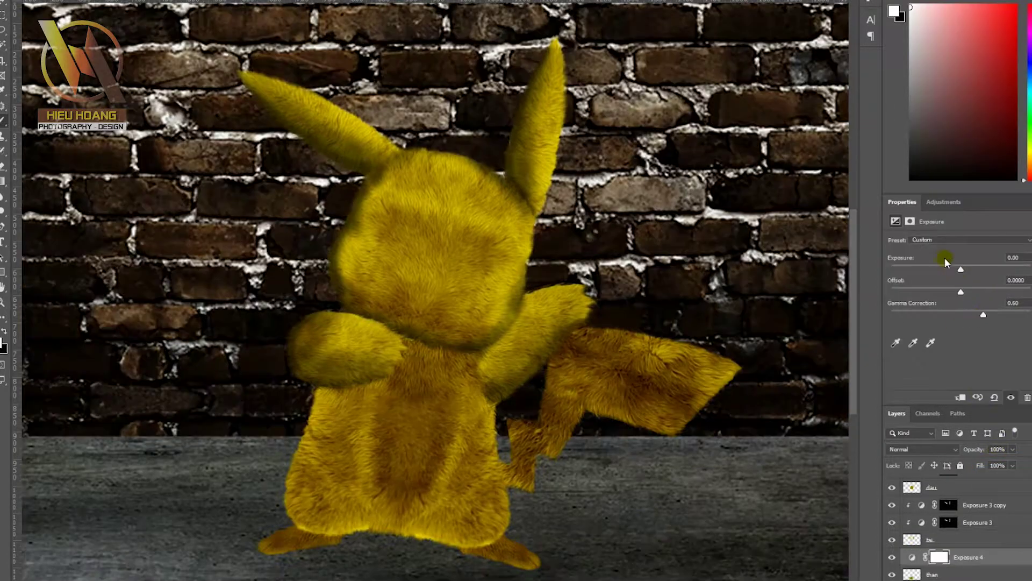
{"action": "key", "text": "ctrl+i"}
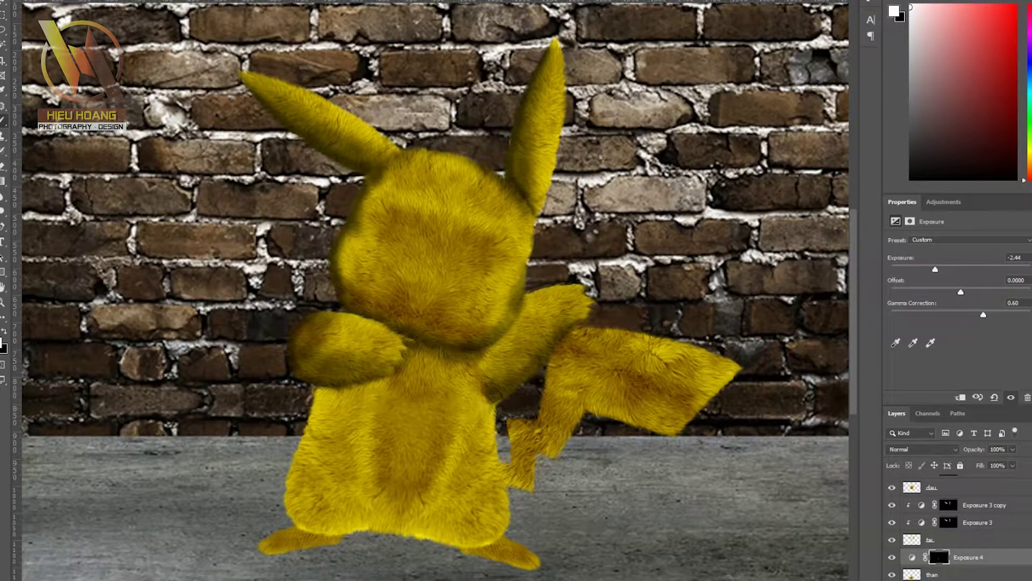
{"action": "scroll", "coordinate": [387, 322], "scroll_direction": "up", "scroll_amount": 3}
{"action": "scroll", "coordinate": [386, 321], "scroll_direction": "down", "scroll_amount": 4}
{"action": "scroll", "coordinate": [386, 322], "scroll_direction": "up", "scroll_amount": 2}
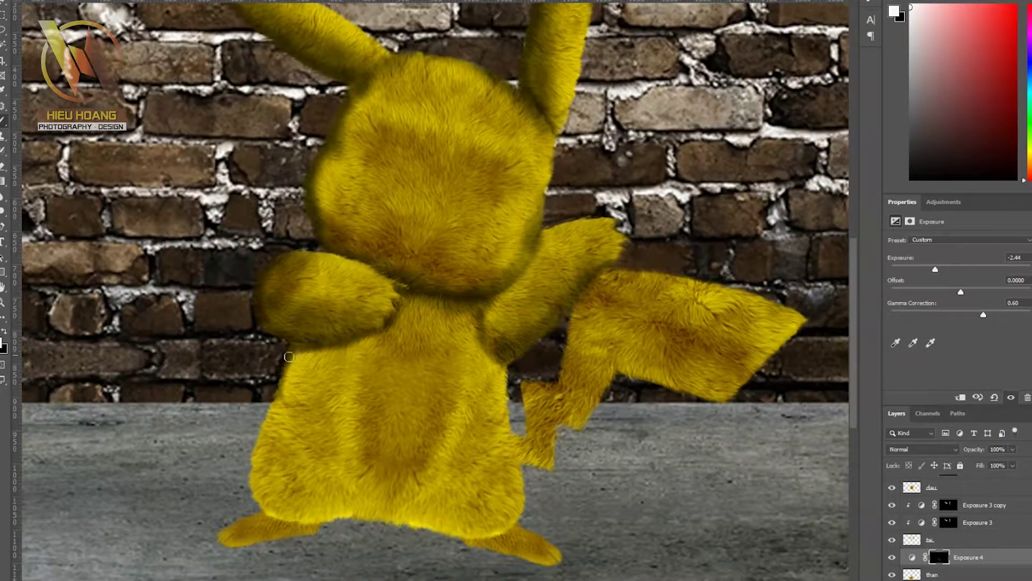
{"action": "scroll", "coordinate": [289, 356], "scroll_direction": "down", "scroll_amount": 2}
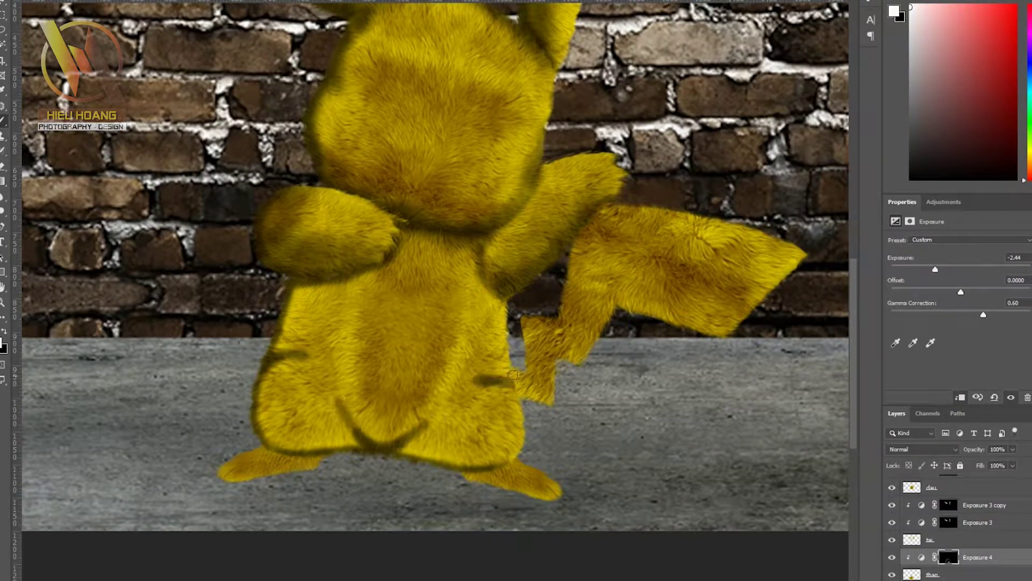
{"action": "scroll", "coordinate": [360, 411], "scroll_direction": "down", "scroll_amount": 2}
{"action": "scroll", "coordinate": [370, 483], "scroll_direction": "up", "scroll_amount": 2}
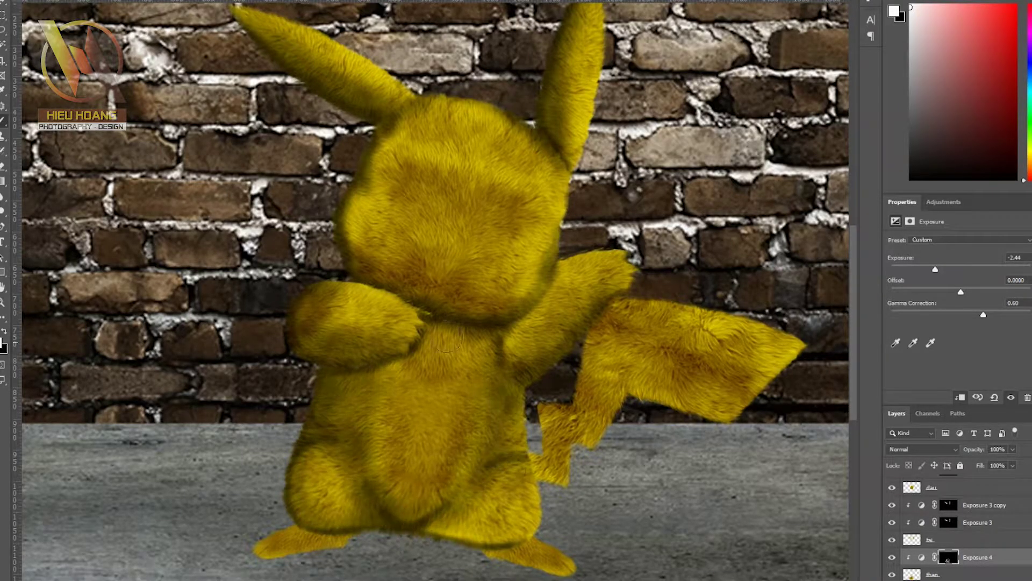
{"action": "scroll", "coordinate": [476, 519], "scroll_direction": "up", "scroll_amount": 2}
{"action": "scroll", "coordinate": [442, 503], "scroll_direction": "down", "scroll_amount": 2}
{"action": "scroll", "coordinate": [403, 511], "scroll_direction": "up", "scroll_amount": 1}
- Duplicate the Exposure 4 layer and set the copy's blend mode to Multiply
{"action": "key", "text": "ctrl+j"}
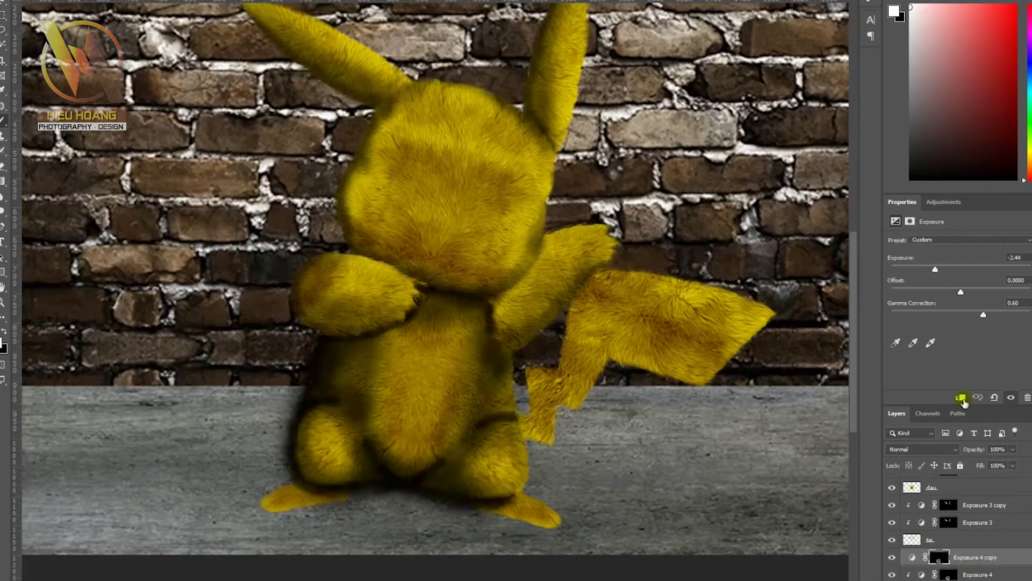
{"action": "left_click", "coordinate": [922, 449]}
{"action": "left_click", "coordinate": [904, 370]}
{"action": "scroll", "coordinate": [663, 490], "scroll_direction": "down", "scroll_amount": 2}
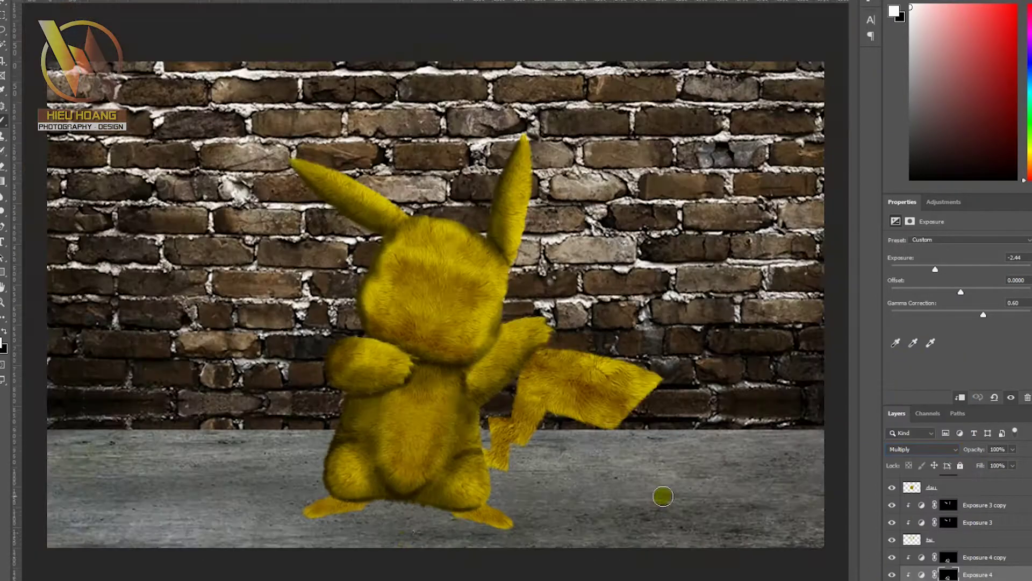
{"action": "scroll", "coordinate": [663, 491], "scroll_direction": "up", "scroll_amount": 2}
- Add an Exposure 5 adjustment layer for the feet and invert its mask to black
{"action": "left_click", "coordinate": [1006, 512]}
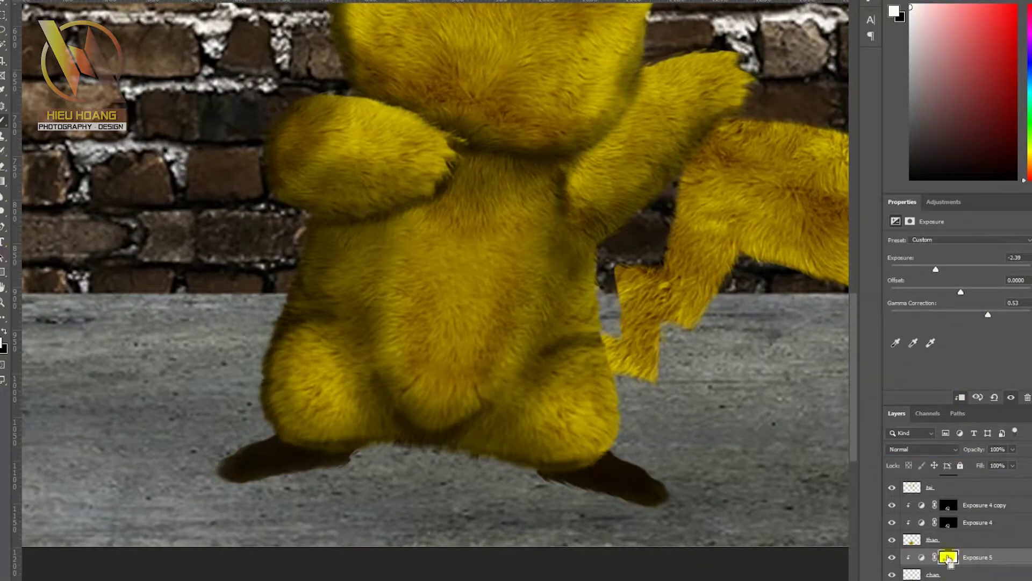
{"action": "key", "text": "ctrl+i"}
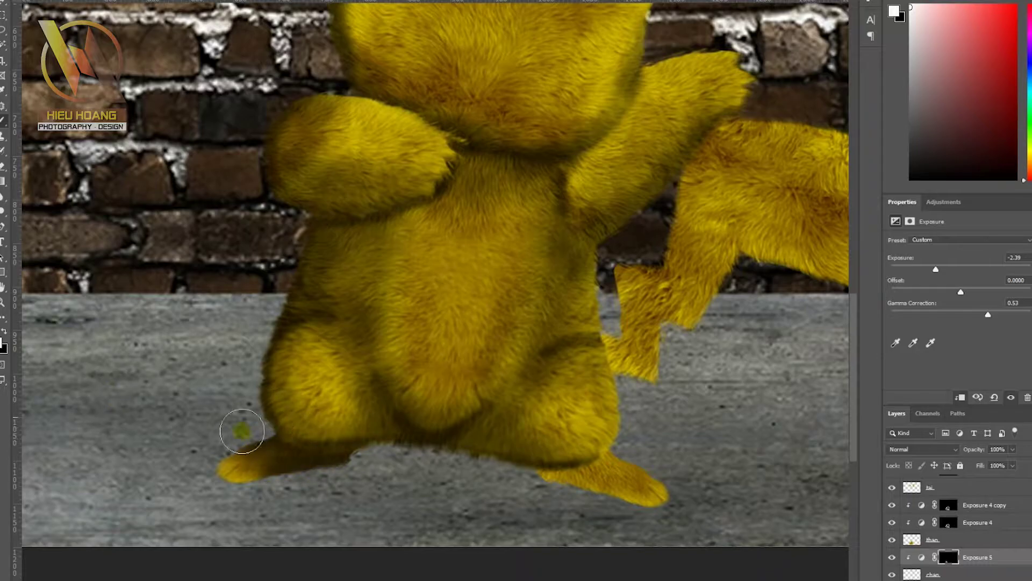
{"action": "scroll", "coordinate": [509, 482], "scroll_direction": "down", "scroll_amount": 2}
{"action": "scroll", "coordinate": [980, 525], "scroll_direction": "down", "scroll_amount": 1}
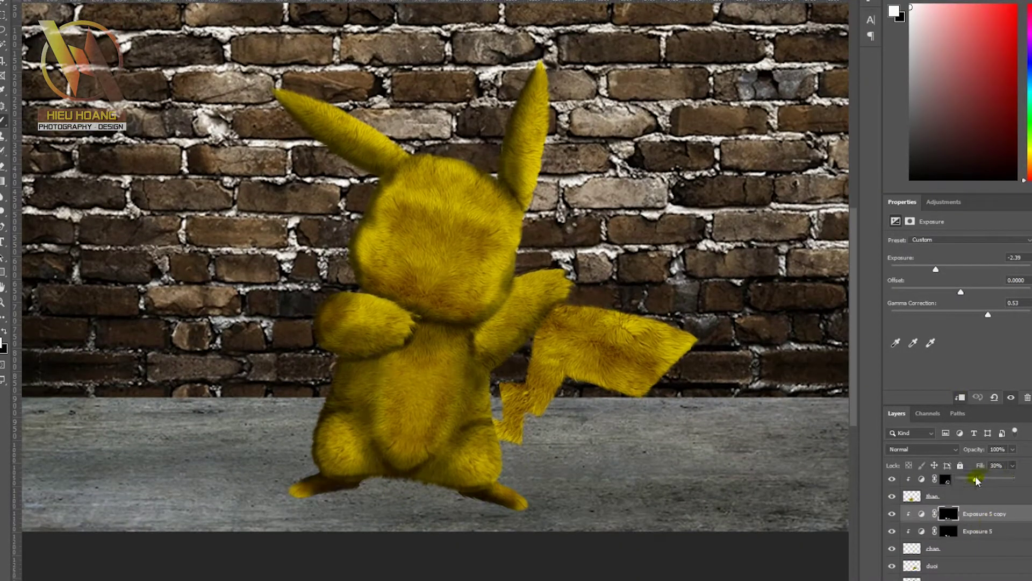
- Add a darkening Exposure 6 adjustment layer with an inverted black mask
{"action": "left_click", "coordinate": [978, 578]}
{"action": "left_click", "coordinate": [1000, 451]}
{"action": "left_click_drag", "start_coordinate": [936, 268], "coordinate": [933, 269]}
{"action": "key", "text": "ctrl+i"}
{"action": "scroll", "coordinate": [534, 486], "scroll_direction": "up", "scroll_amount": 2}
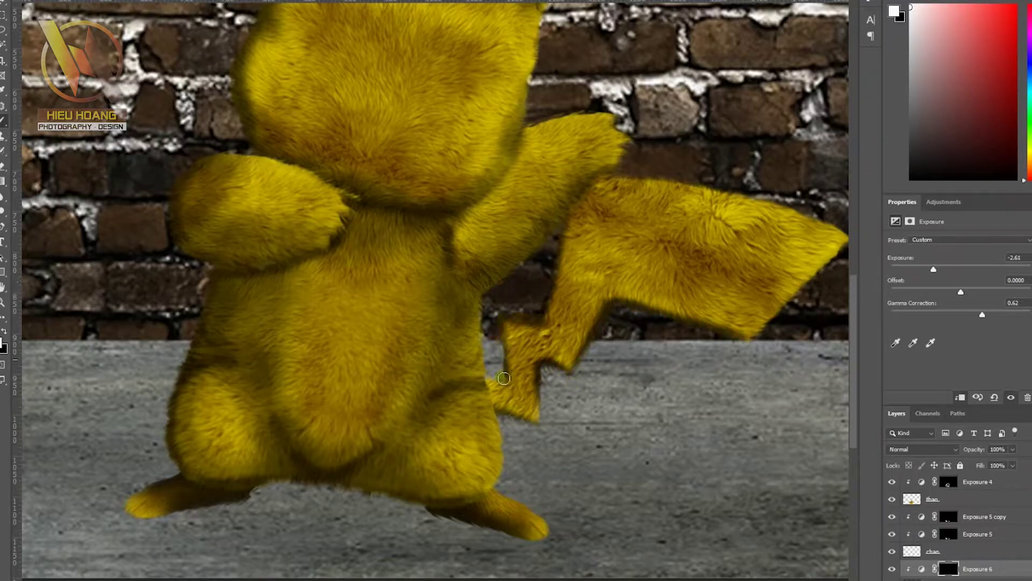
{"action": "scroll", "coordinate": [790, 235], "scroll_direction": "down", "scroll_amount": 3}
{"action": "scroll", "coordinate": [790, 265], "scroll_direction": "up", "scroll_amount": 2}
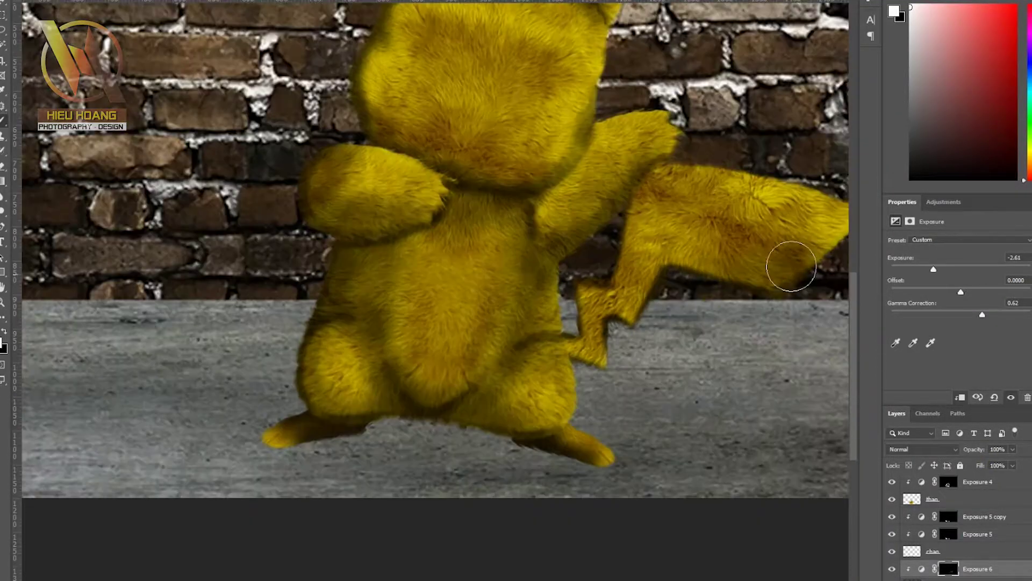
{"action": "scroll", "coordinate": [585, 367], "scroll_direction": "up", "scroll_amount": 1}
- Paint darker shading onto the tail and set the layer to Multiply blending
{"action": "left_click_drag", "start_coordinate": [585, 367], "coordinate": [463, 457]}
{"action": "scroll", "coordinate": [463, 457], "scroll_direction": "down", "scroll_amount": 1}
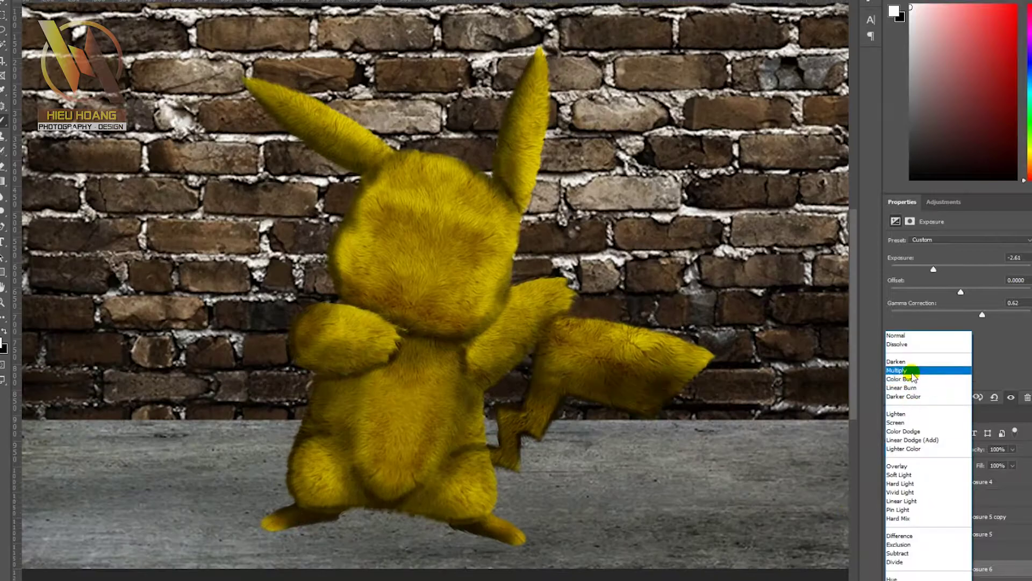
{"action": "key", "text": "x"}
{"action": "key", "text": "shift+alt+m"}
{"action": "scroll", "coordinate": [725, 339], "scroll_direction": "down", "scroll_amount": 1}
{"action": "key", "text": "x"}
{"action": "scroll", "coordinate": [725, 338], "scroll_direction": "up", "scroll_amount": 1}
{"action": "scroll", "coordinate": [725, 339], "scroll_direction": "up", "scroll_amount": 1}
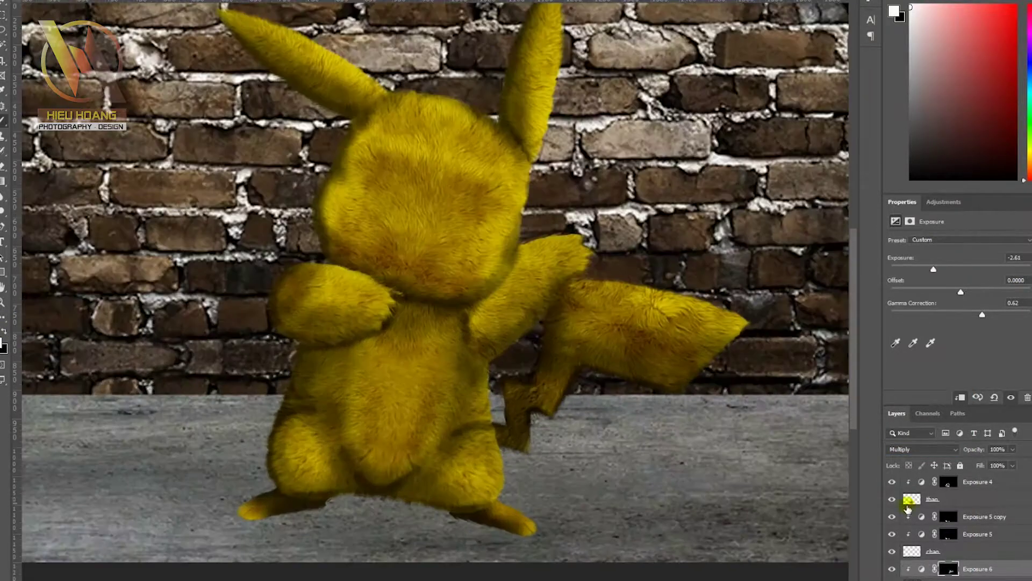
{"action": "scroll", "coordinate": [495, 430], "scroll_direction": "down", "scroll_amount": 1}
{"action": "scroll", "coordinate": [497, 435], "scroll_direction": "up", "scroll_amount": 2}
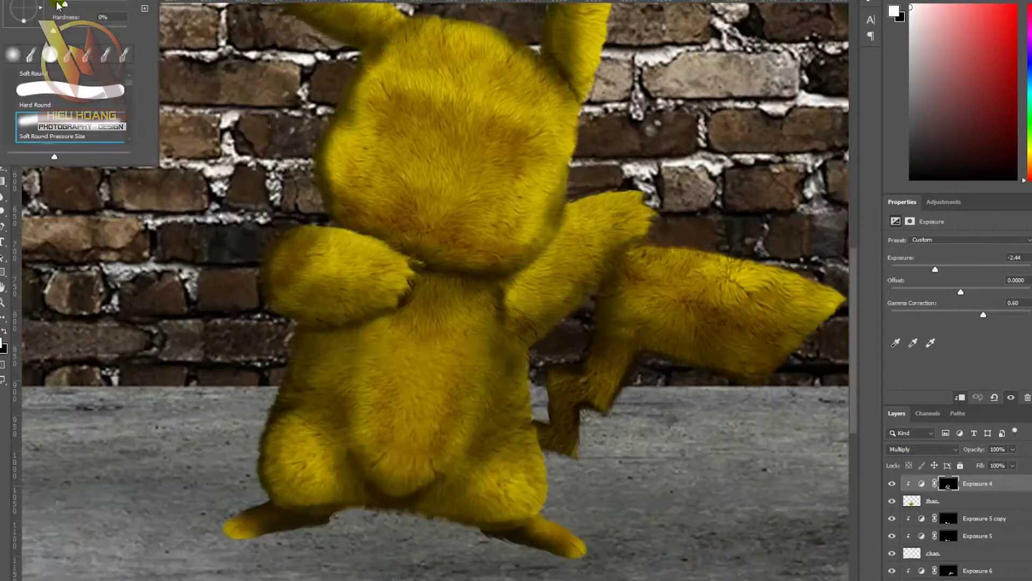
{"action": "scroll", "coordinate": [452, 470], "scroll_direction": "down", "scroll_amount": 1}
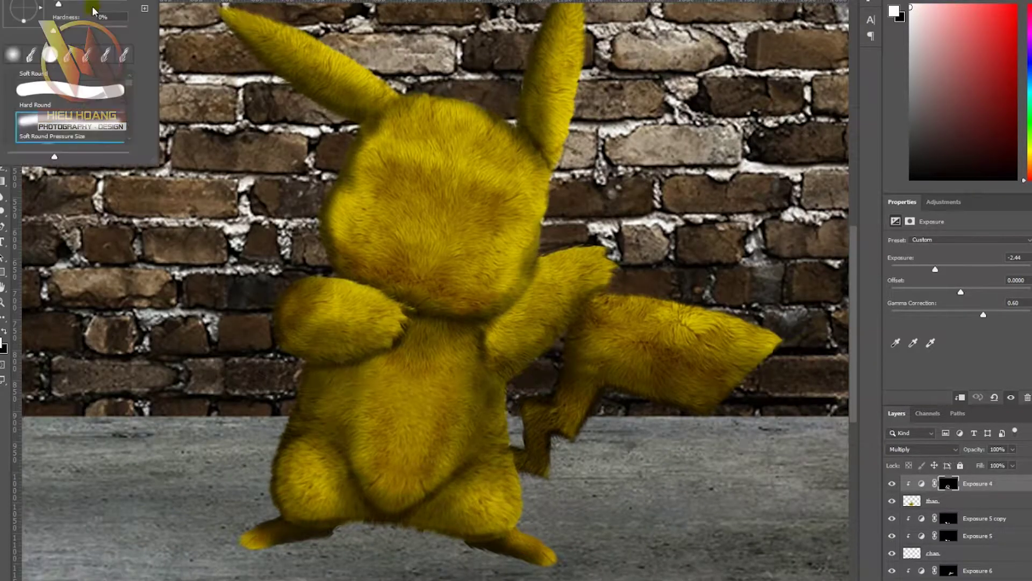
{"action": "scroll", "coordinate": [564, 570], "scroll_direction": "down", "scroll_amount": 1}
{"action": "scroll", "coordinate": [993, 500], "scroll_direction": "down", "scroll_amount": 1}
- Bring the eye image in over the right eye, and place and rotate the nose to fit
{"action": "left_click", "coordinate": [884, 572]}
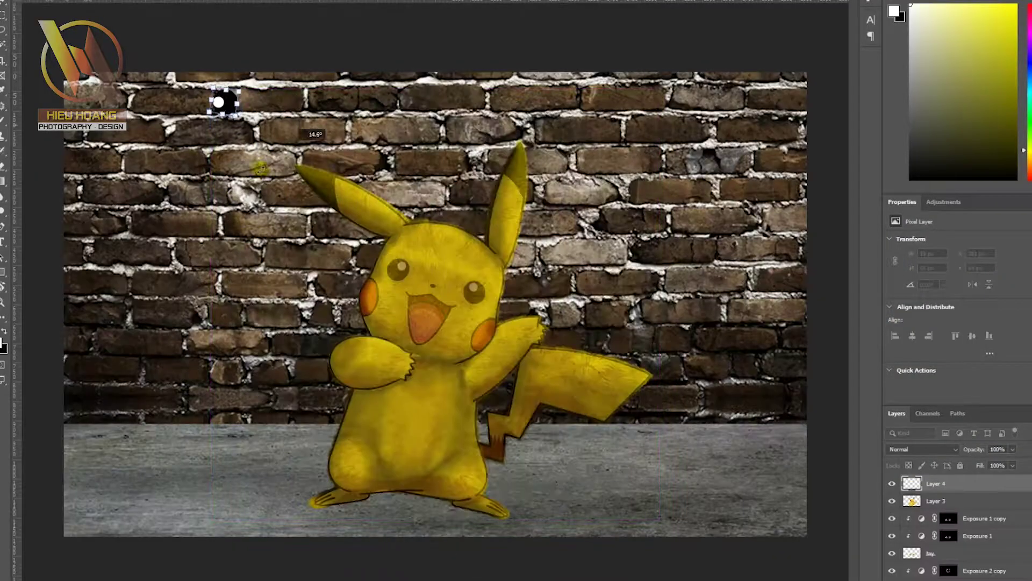
{"action": "mouse_move", "coordinate": [527, 379]}
{"action": "left_mouse_down"}
{"action": "mouse_move", "coordinate": [413, 262]}
{"action": "mouse_move", "coordinate": [675, 355]}
{"action": "left_mouse_up"}
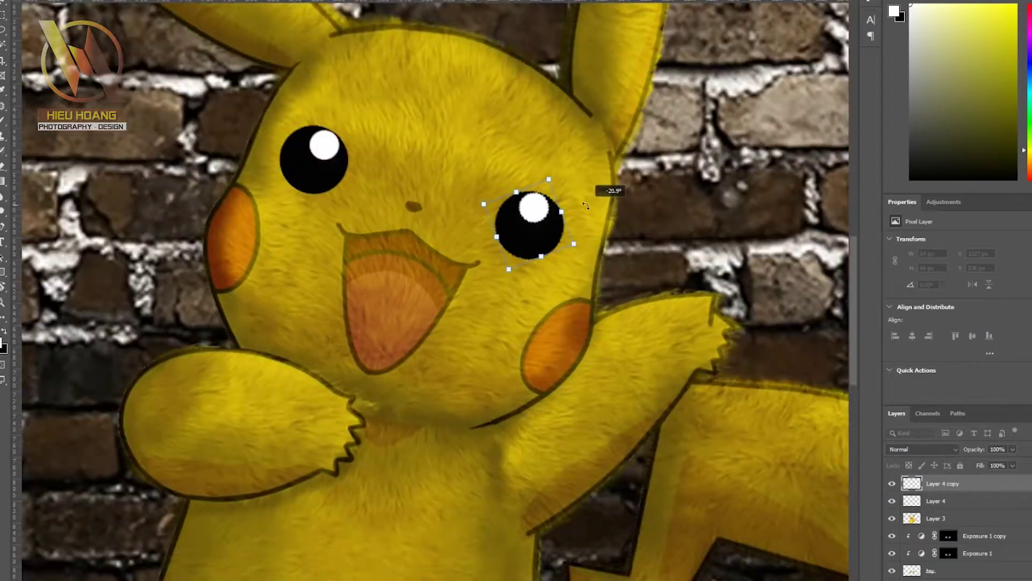
{"action": "left_click", "coordinate": [945, 497], "text": "ctrl"}
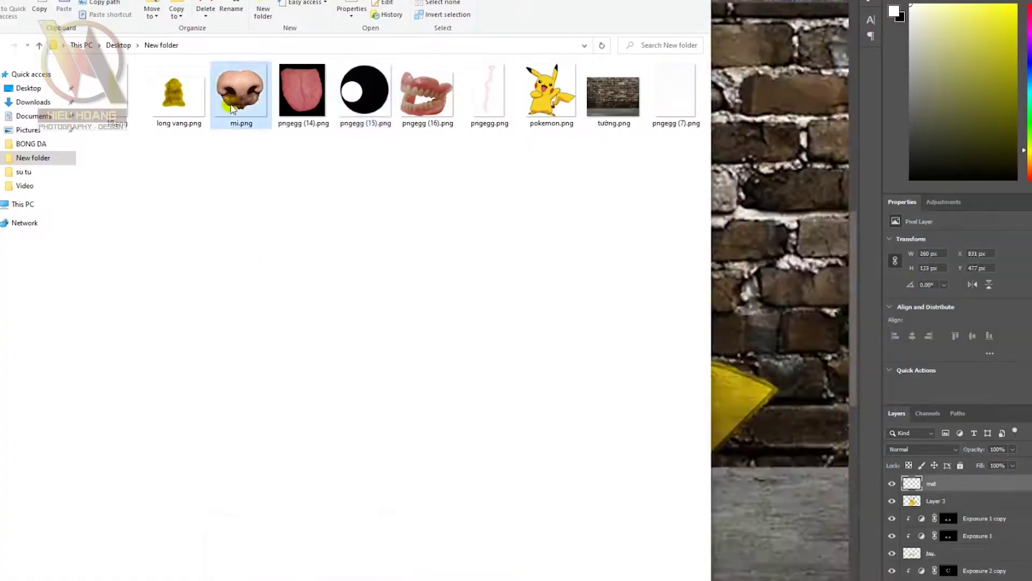
{"action": "left_click_drag", "start_coordinate": [241, 97], "coordinate": [403, 334]}
{"action": "scroll", "coordinate": [403, 333], "scroll_direction": "up", "scroll_amount": 5}
{"action": "left_click_drag", "start_coordinate": [484, 231], "coordinate": [526, 259]}
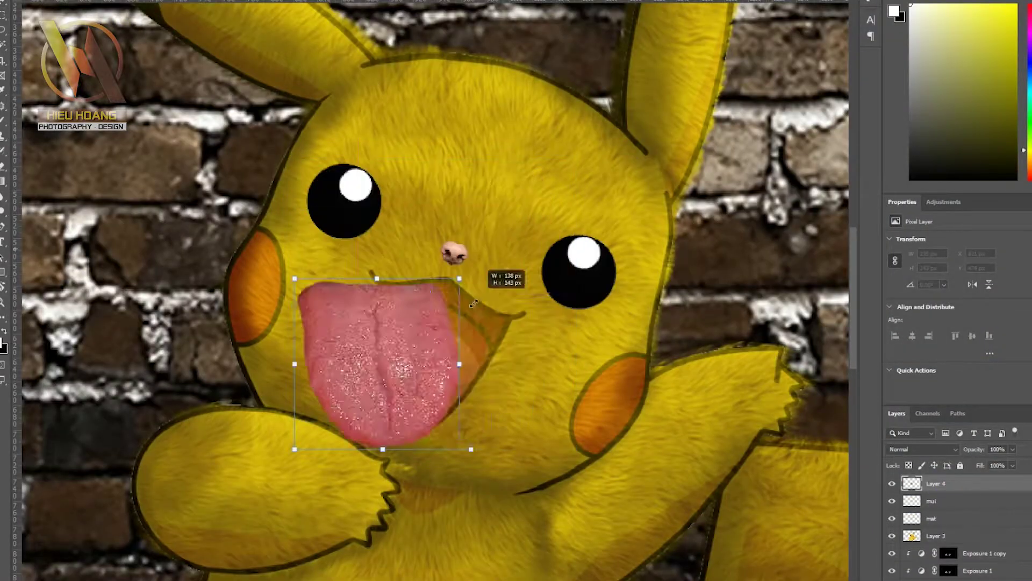
- Scale the tongue into the mouth and trace a Pen path along the upper lip
{"action": "left_click_drag", "start_coordinate": [594, 330], "coordinate": [405, 342]}
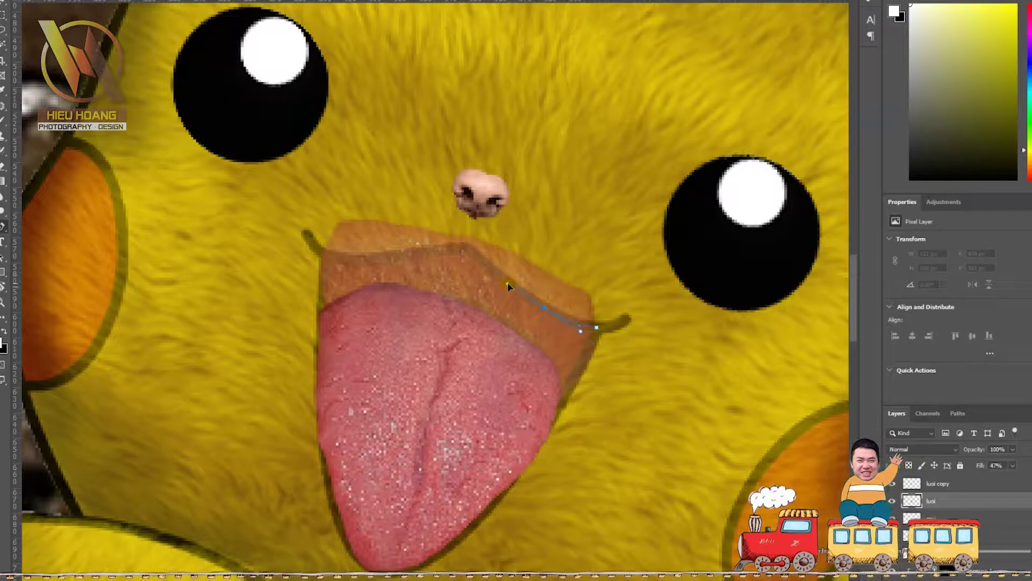
{"action": "left_click", "coordinate": [496, 273]}
{"action": "left_click", "coordinate": [466, 250]}
{"action": "left_click", "coordinate": [402, 258]}
{"action": "left_click", "coordinate": [346, 261]}
{"action": "left_click", "coordinate": [321, 252]}
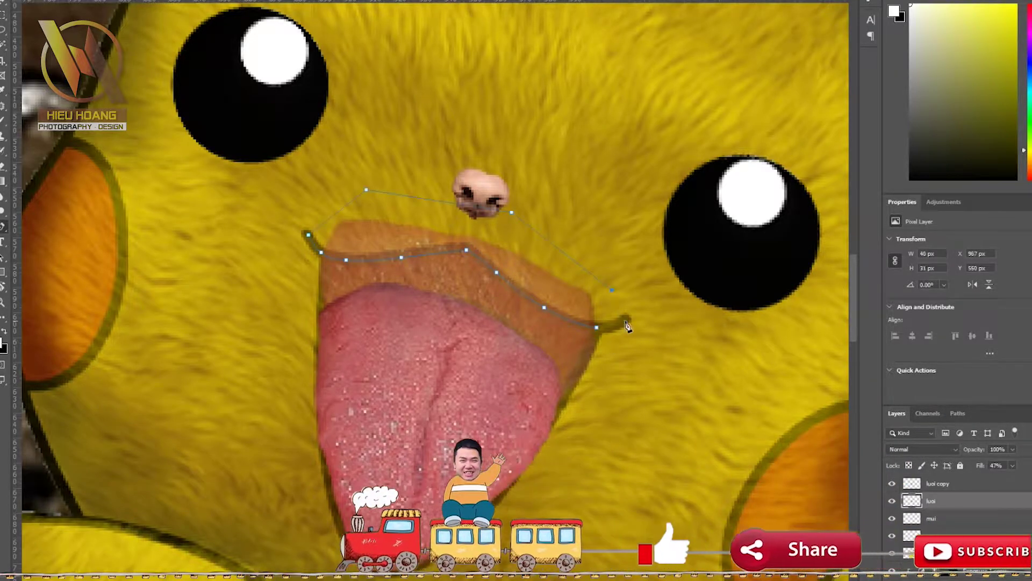
- Delete the tongue above the lip outline and paint a dark mouth interior
{"action": "key", "text": "ctrl+Return"}
{"action": "key", "text": "Delete"}
{"action": "key", "text": "ctrl+d"}
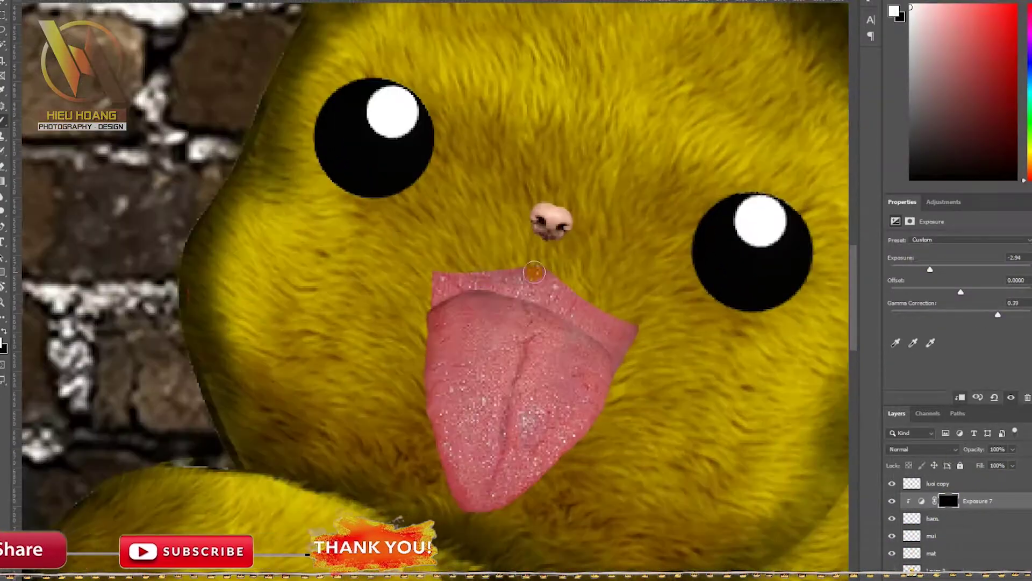
{"action": "left_click_drag", "start_coordinate": [435, 277], "coordinate": [592, 321]}
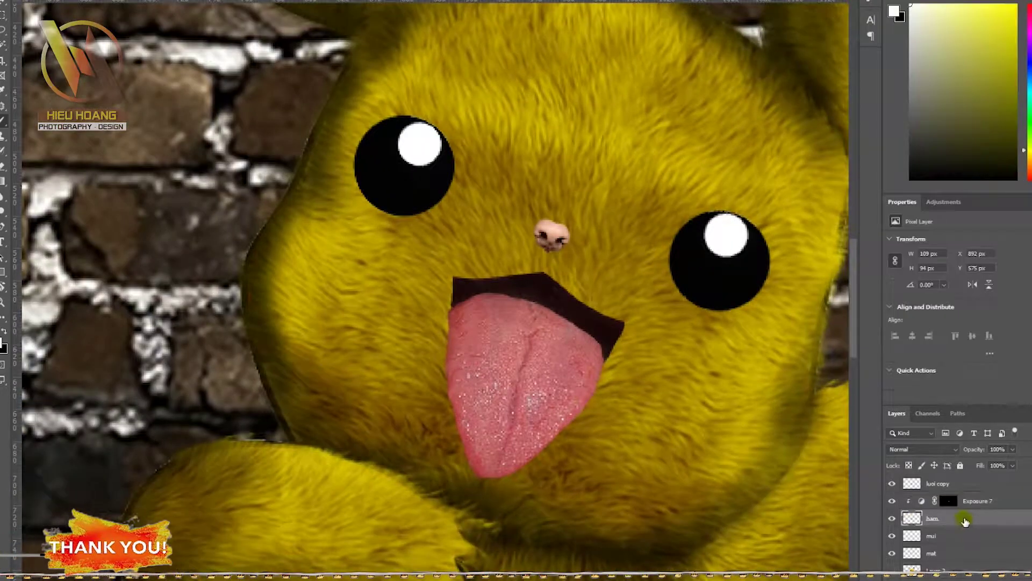
- Darken with an Exposure 8 layer at -2.06 behind an inverted mask
{"action": "left_click_drag", "start_coordinate": [961, 269], "coordinate": [940, 269]}
{"action": "key", "text": "ctrl+i"}
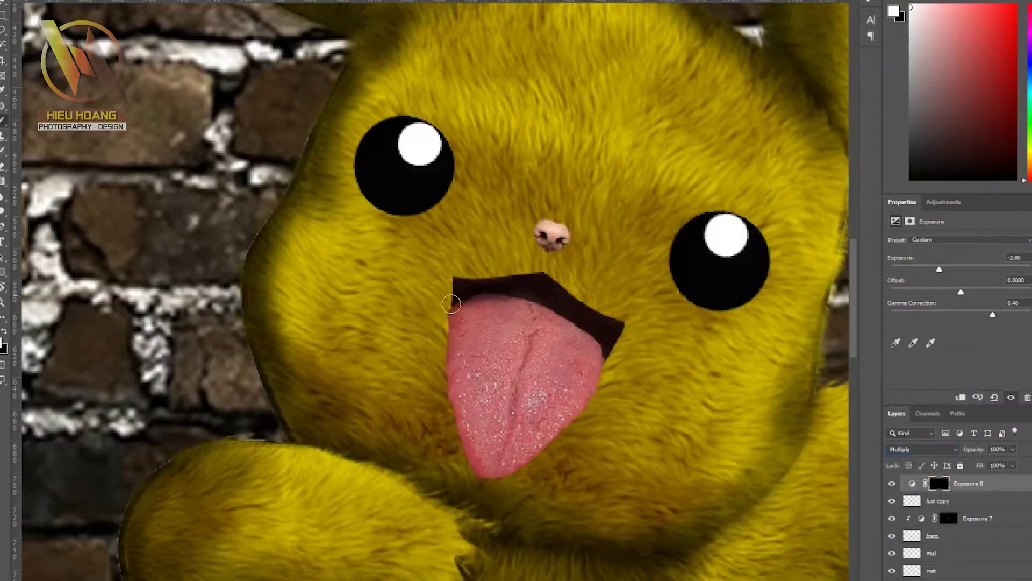
{"action": "scroll", "coordinate": [600, 397], "scroll_direction": "down", "scroll_amount": 2}
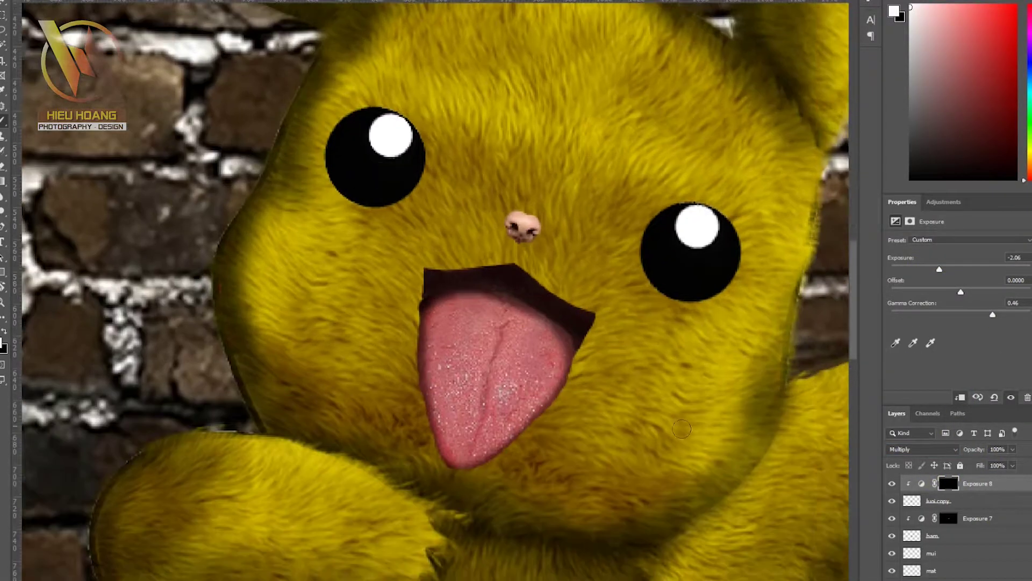
{"action": "scroll", "coordinate": [538, 403], "scroll_direction": "down", "scroll_amount": 3}
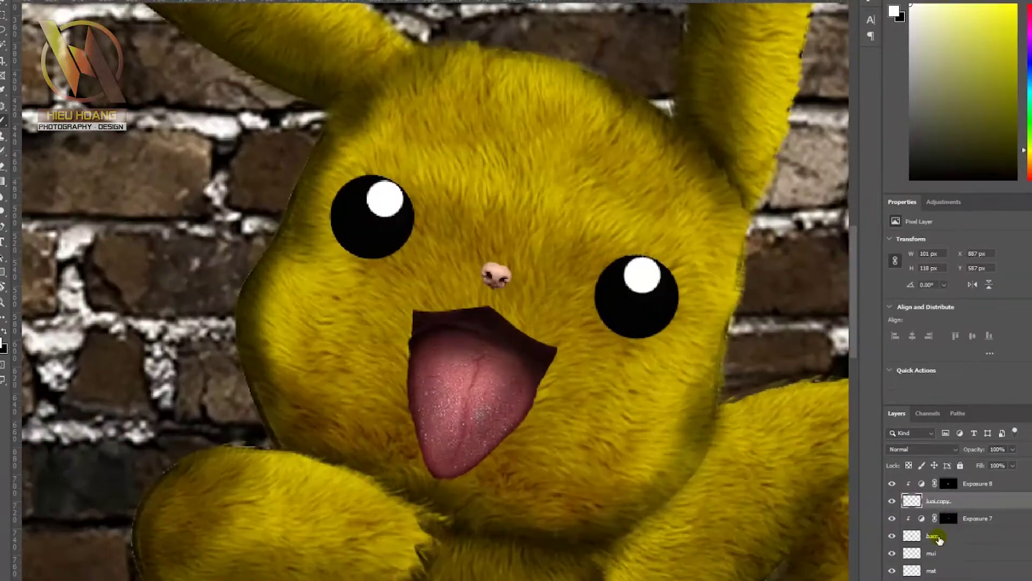
{"action": "left_click", "coordinate": [509, 327]}
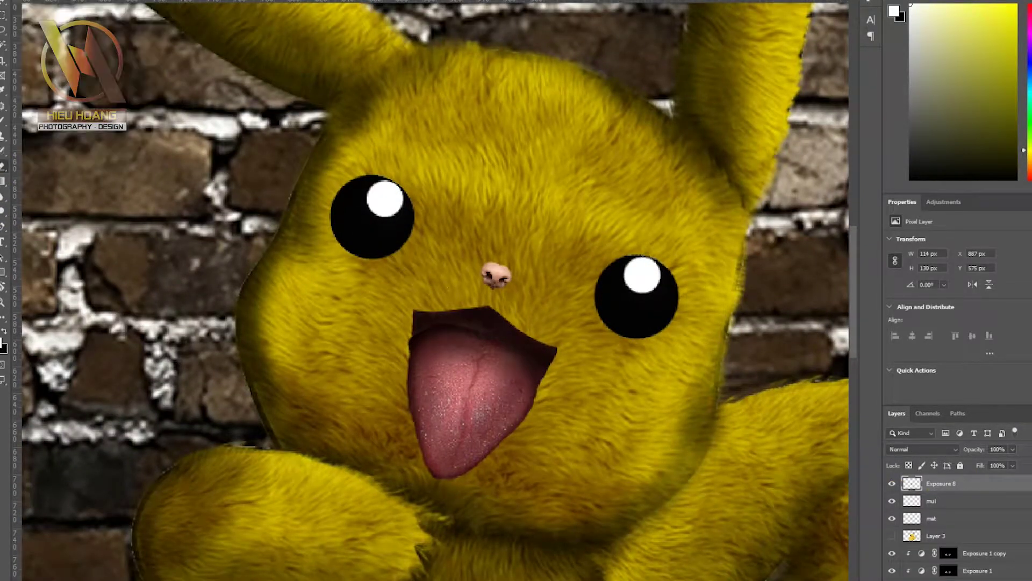
{"action": "scroll", "coordinate": [543, 393], "scroll_direction": "up", "scroll_amount": 3}
{"action": "scroll", "coordinate": [482, 451], "scroll_direction": "down", "scroll_amount": 2}
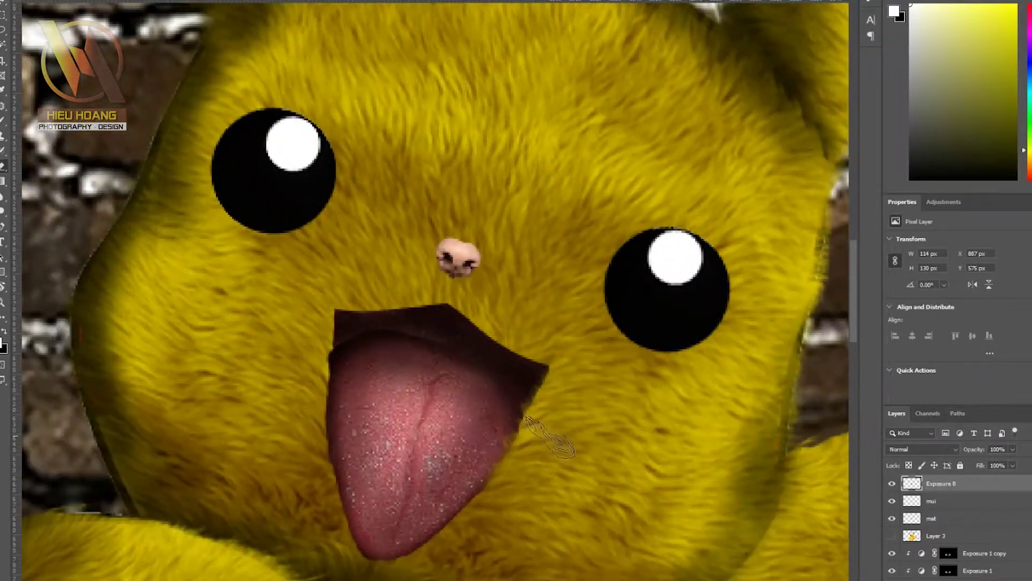
{"action": "scroll", "coordinate": [542, 405], "scroll_direction": "down", "scroll_amount": 2}
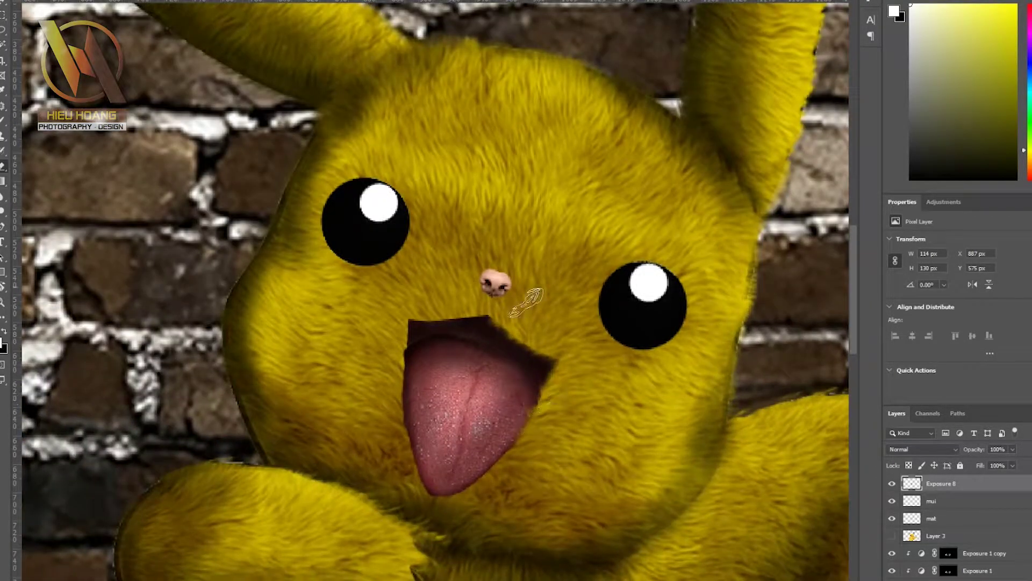
{"action": "scroll", "coordinate": [511, 315], "scroll_direction": "up", "scroll_amount": 5}
{"action": "scroll", "coordinate": [473, 369], "scroll_direction": "down", "scroll_amount": 5}
{"action": "scroll", "coordinate": [302, 334], "scroll_direction": "up", "scroll_amount": 2}
{"action": "scroll", "coordinate": [309, 312], "scroll_direction": "up", "scroll_amount": 2}
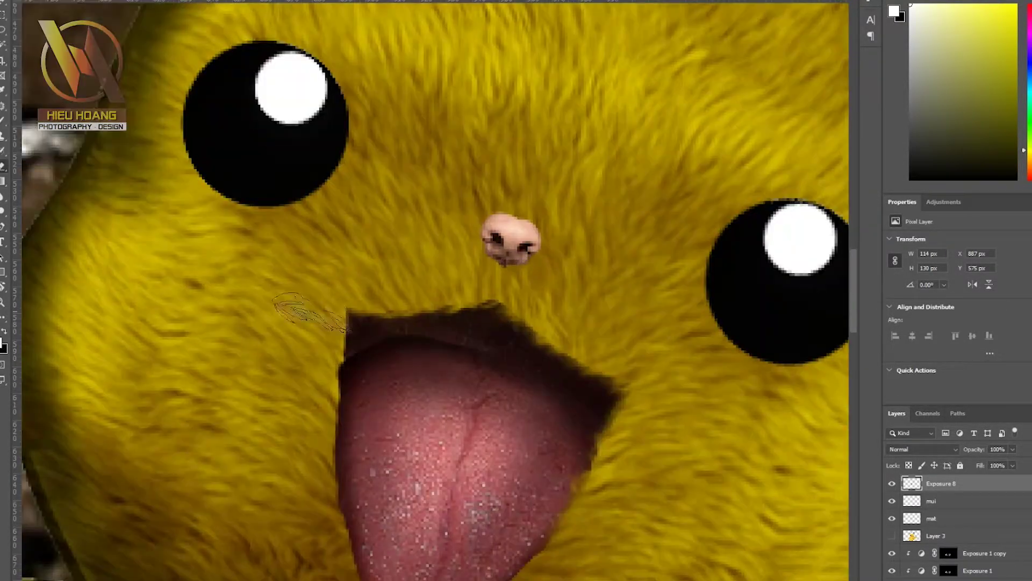
{"action": "scroll", "coordinate": [344, 392], "scroll_direction": "down", "scroll_amount": 3}
{"action": "scroll", "coordinate": [344, 392], "scroll_direction": "down", "scroll_amount": 2}
- Add a Hue/Saturation layer with +47 saturation to redden the tongue
{"action": "scroll", "coordinate": [430, 322], "scroll_direction": "up", "scroll_amount": 1}
{"action": "left_click", "coordinate": [989, 578]}
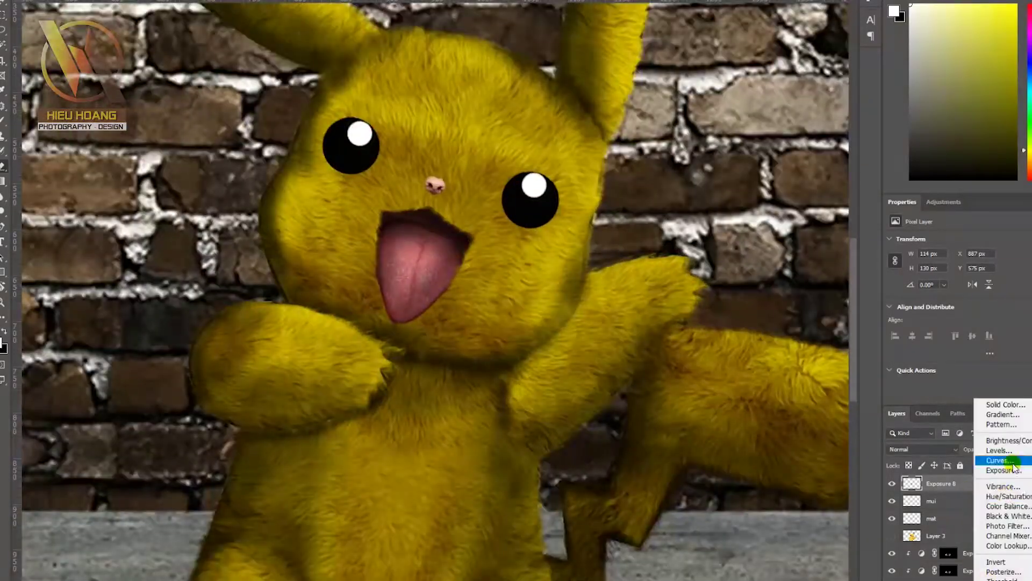
{"action": "left_click", "coordinate": [995, 473]}
{"action": "left_click_drag", "start_coordinate": [961, 304], "coordinate": [997, 310]}
{"action": "scroll", "coordinate": [419, 279], "scroll_direction": "up", "scroll_amount": 3}
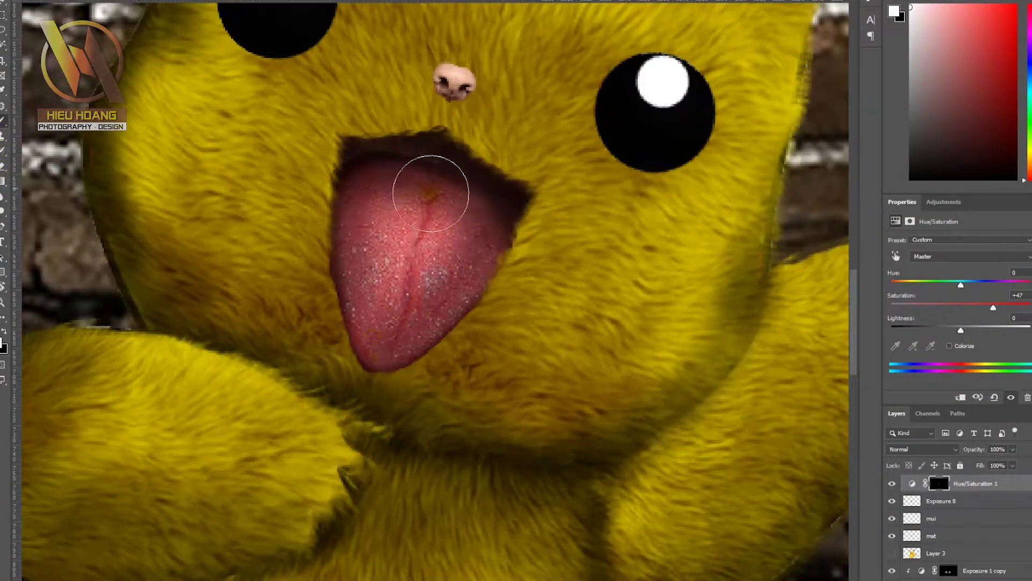
{"action": "scroll", "coordinate": [430, 194], "scroll_direction": "down", "scroll_amount": 2}
{"action": "scroll", "coordinate": [430, 194], "scroll_direction": "down", "scroll_amount": 1}
- Rename the Exposure 8 layer to 'luoi'
{"action": "left_click", "coordinate": [941, 501]}
{"action": "double_click", "coordinate": [934, 500]}
{"action": "type", "text": "luoi"}
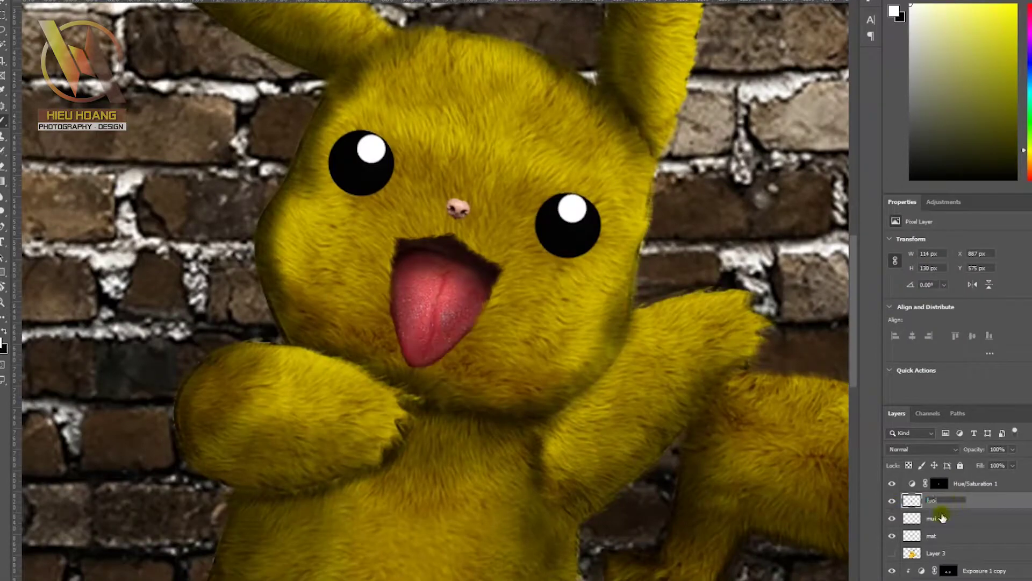
{"action": "key", "text": "Return"}
- Darken the nose to dark brown with a clipped, masked Exposure layer on the mui layer
{"action": "left_click", "coordinate": [1001, 457]}
{"action": "key", "text": "ctrl+i"}
{"action": "scroll", "coordinate": [457, 188], "scroll_direction": "up", "scroll_amount": 3}
{"action": "left_click", "coordinate": [458, 189]}
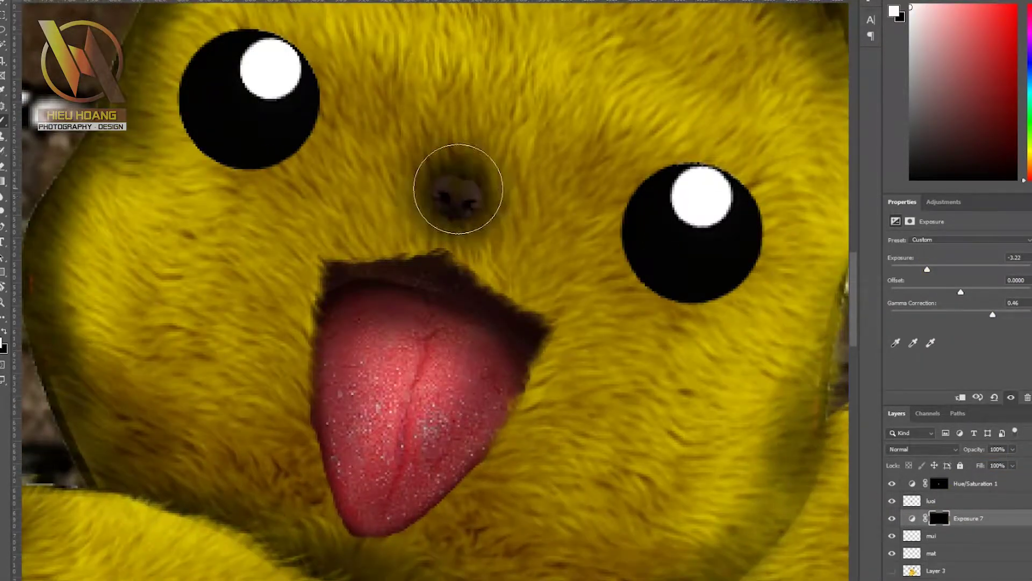
{"action": "scroll", "coordinate": [458, 189], "scroll_direction": "down", "scroll_amount": 2}
{"action": "scroll", "coordinate": [516, 247], "scroll_direction": "up", "scroll_amount": 1}
{"action": "left_click", "coordinate": [877, 526], "text": "alt"}
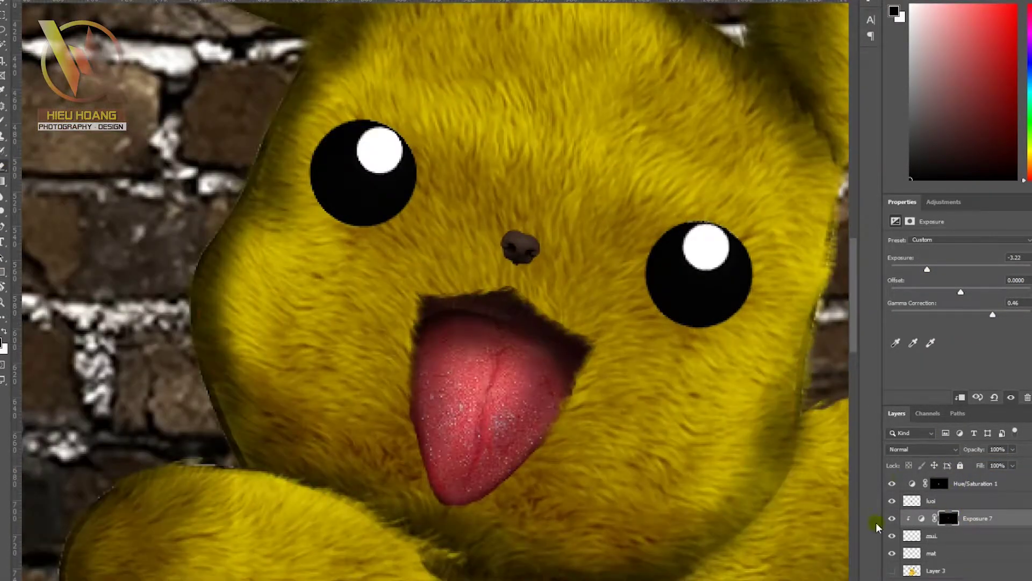
{"action": "left_click", "coordinate": [932, 535]}
{"action": "scroll", "coordinate": [484, 226], "scroll_direction": "up", "scroll_amount": 3}
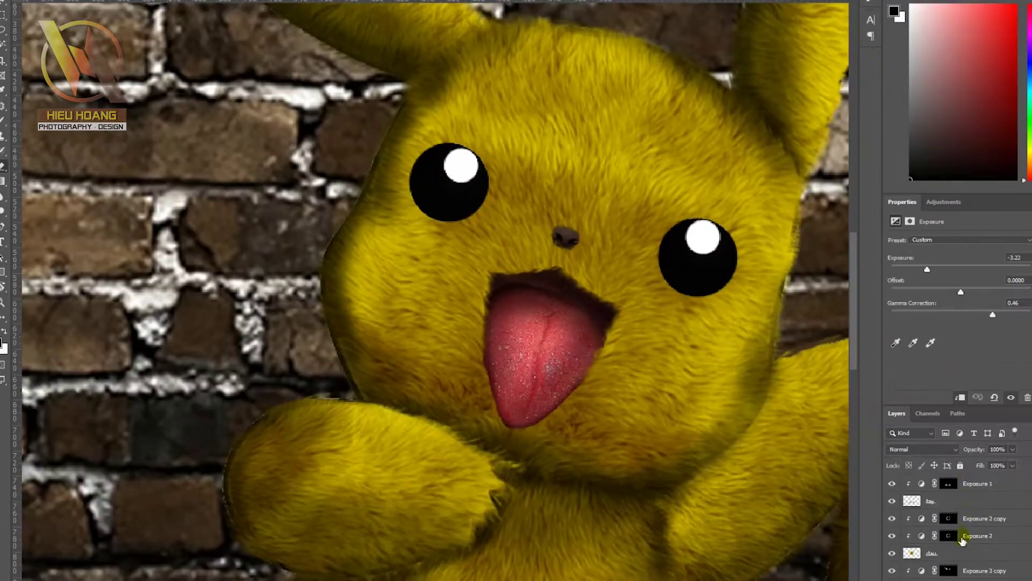
- Paint white on the Exposure 2 mask to burn shading into the face and head
{"action": "left_click", "coordinate": [962, 535]}
{"action": "scroll", "coordinate": [525, 217], "scroll_direction": "up", "scroll_amount": 3}
{"action": "key", "text": "x"}
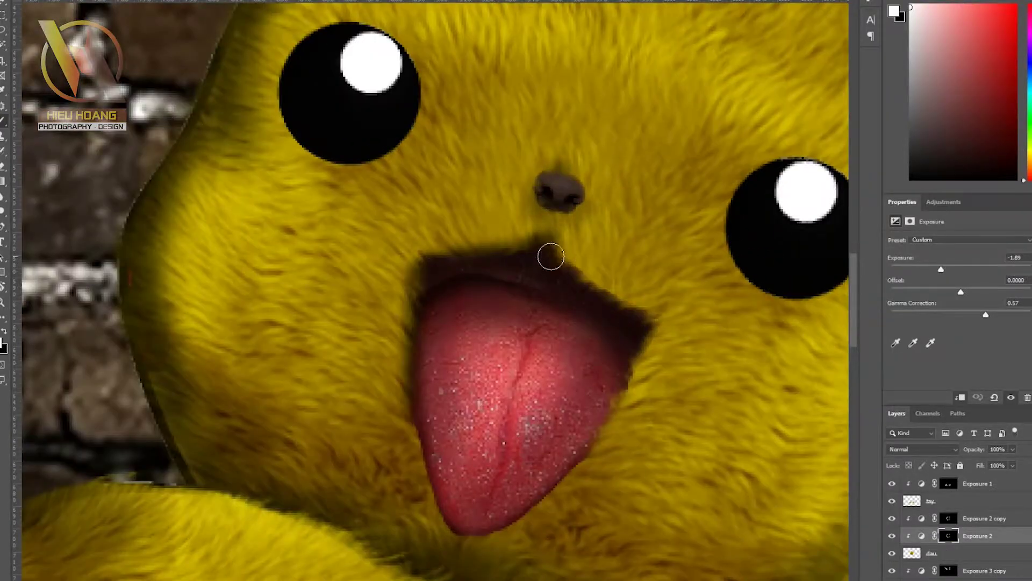
{"action": "scroll", "coordinate": [486, 337], "scroll_direction": "down", "scroll_amount": 2}
{"action": "scroll", "coordinate": [487, 337], "scroll_direction": "down", "scroll_amount": 2}
{"action": "scroll", "coordinate": [536, 283], "scroll_direction": "up", "scroll_amount": 2}
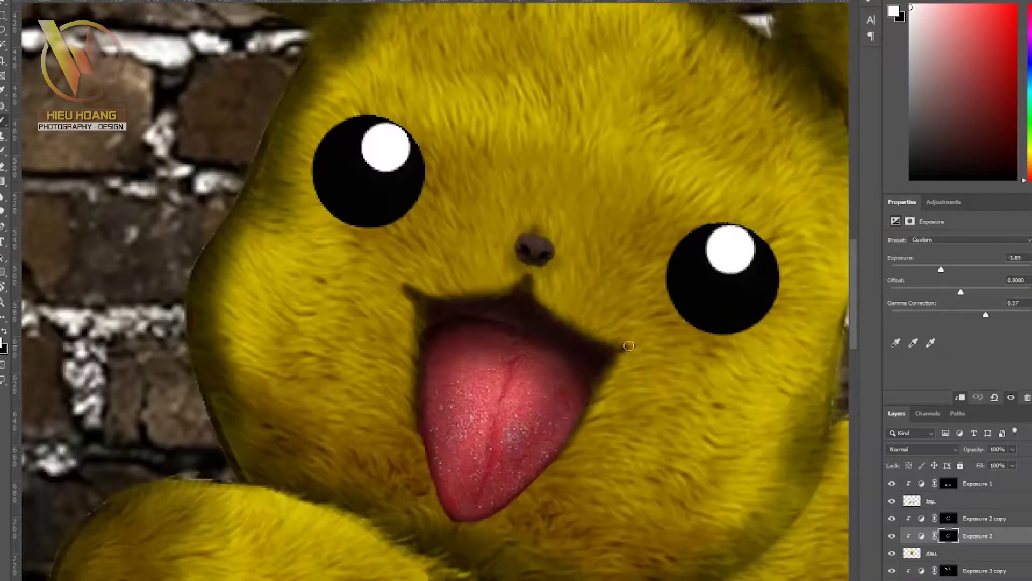
{"action": "scroll", "coordinate": [537, 283], "scroll_direction": "up", "scroll_amount": 1}
{"action": "scroll", "coordinate": [537, 283], "scroll_direction": "down", "scroll_amount": 2}
{"action": "scroll", "coordinate": [467, 235], "scroll_direction": "up", "scroll_amount": 2}
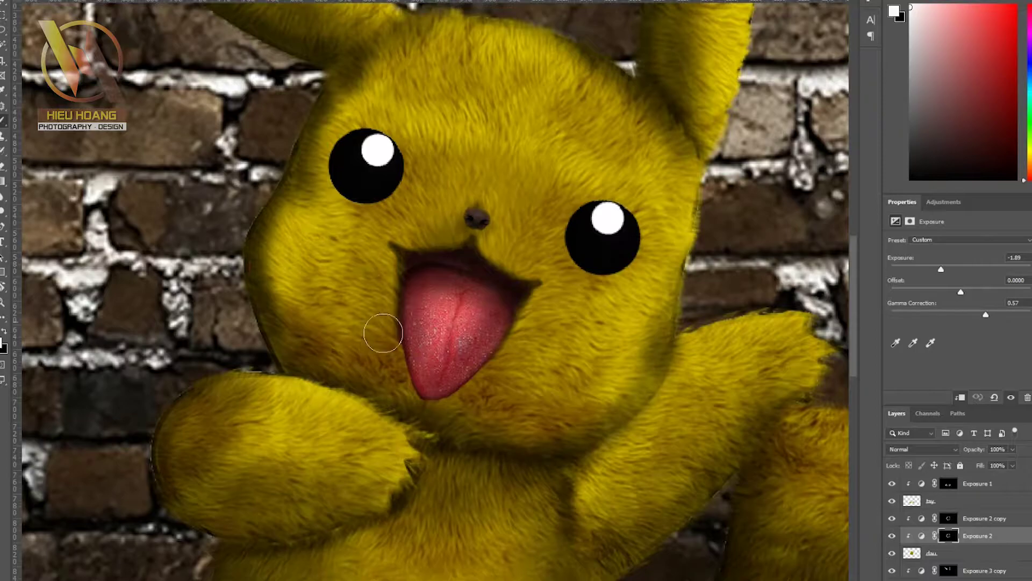
{"action": "scroll", "coordinate": [382, 332], "scroll_direction": "down", "scroll_amount": 2}
{"action": "left_click", "coordinate": [932, 553]}
{"action": "scroll", "coordinate": [457, 269], "scroll_direction": "up", "scroll_amount": 2}
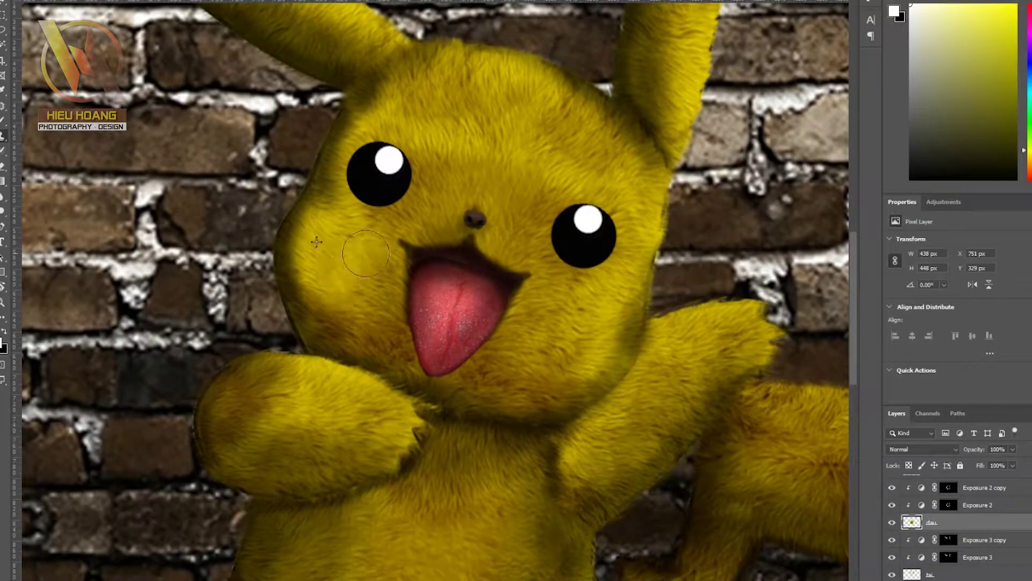
{"action": "scroll", "coordinate": [368, 255], "scroll_direction": "up", "scroll_amount": 1}
{"action": "key", "text": "alt+bracketright"}
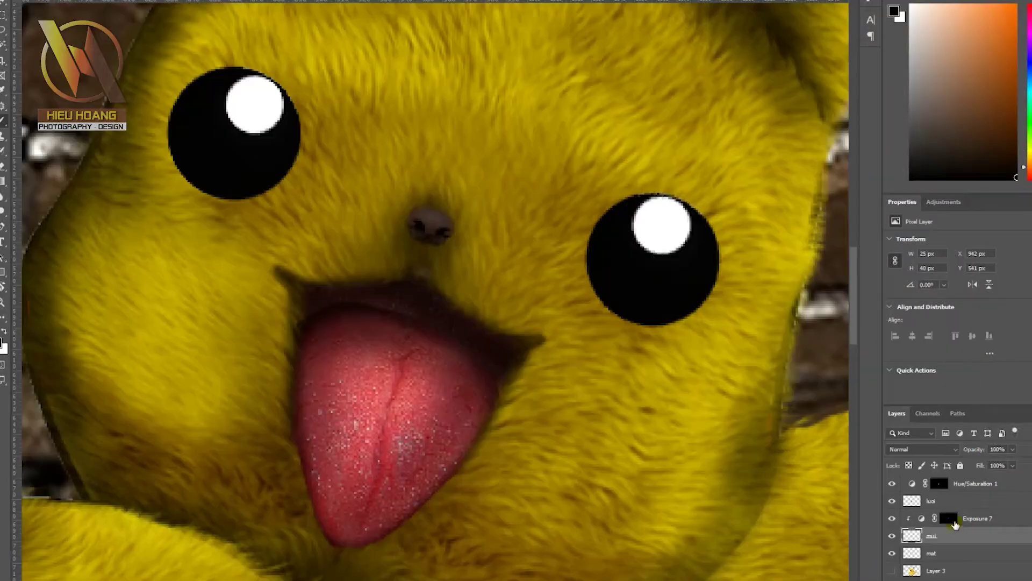
- Paint shading on the Exposure 7 mask and set the shading layer to Multiply at 53% fill
{"action": "left_click", "coordinate": [949, 518]}
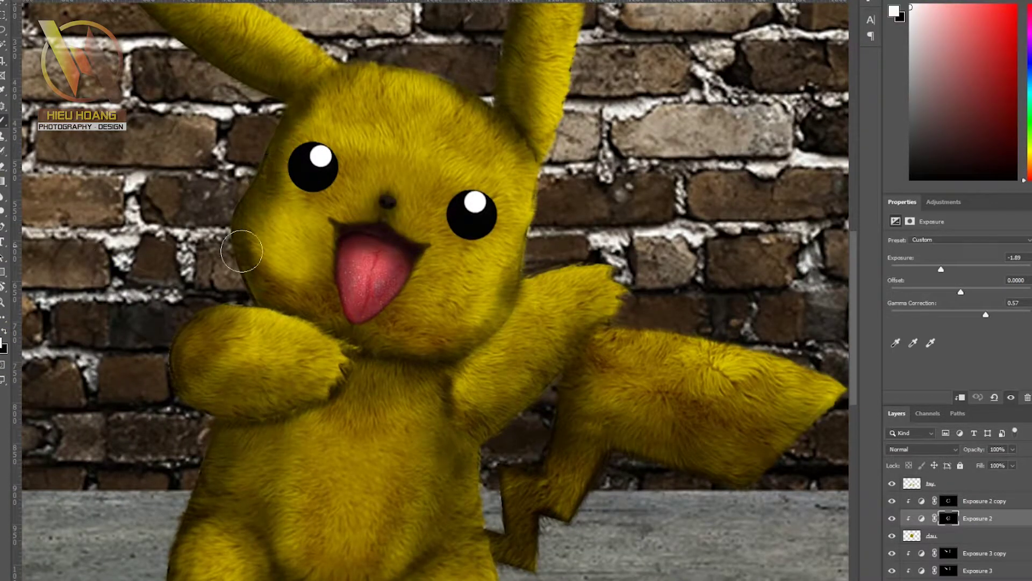
{"action": "scroll", "coordinate": [429, 244], "scroll_direction": "up", "scroll_amount": 1}
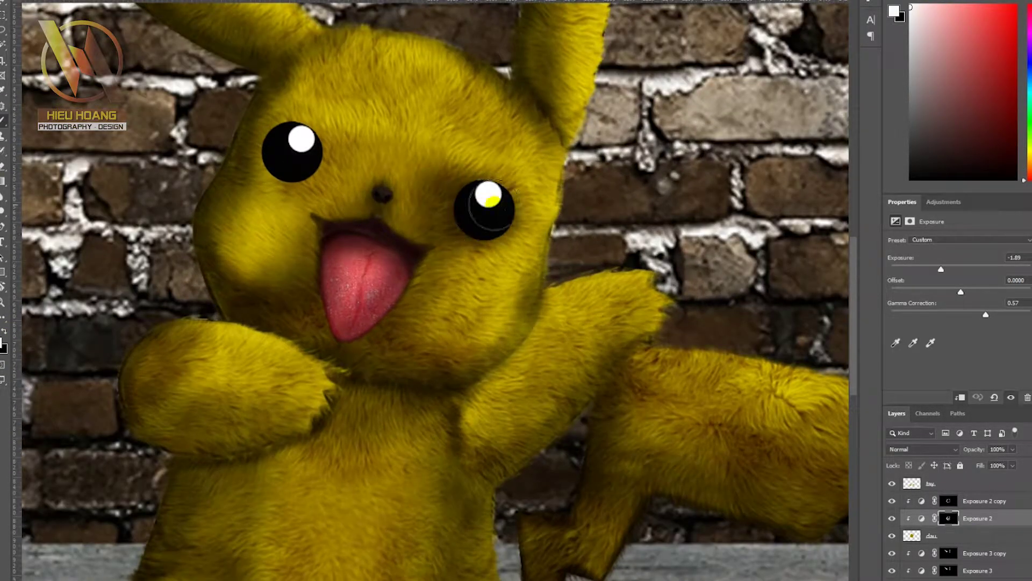
{"action": "scroll", "coordinate": [295, 167], "scroll_direction": "down", "scroll_amount": 1}
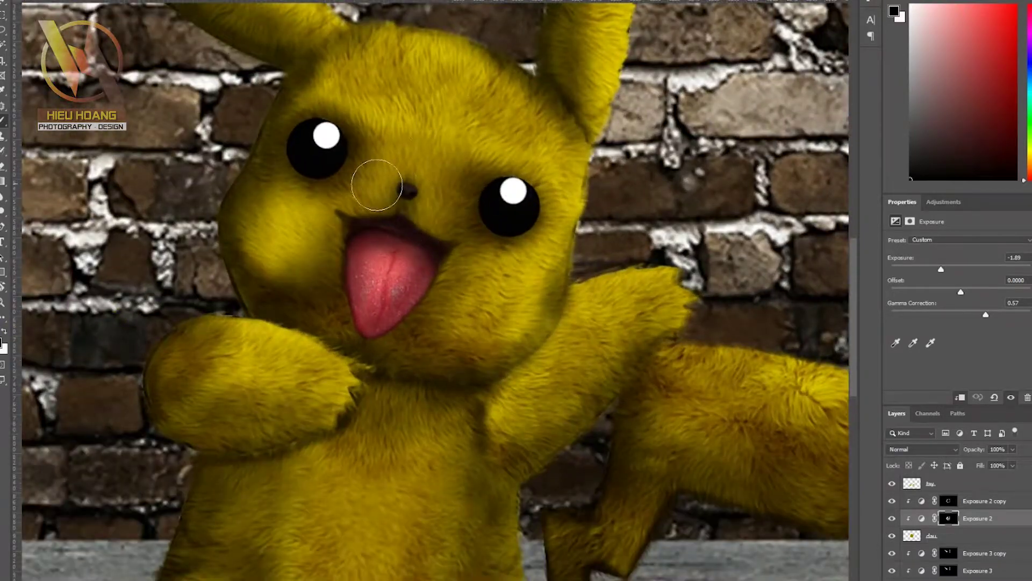
{"action": "scroll", "coordinate": [726, 394], "scroll_direction": "up", "scroll_amount": 2}
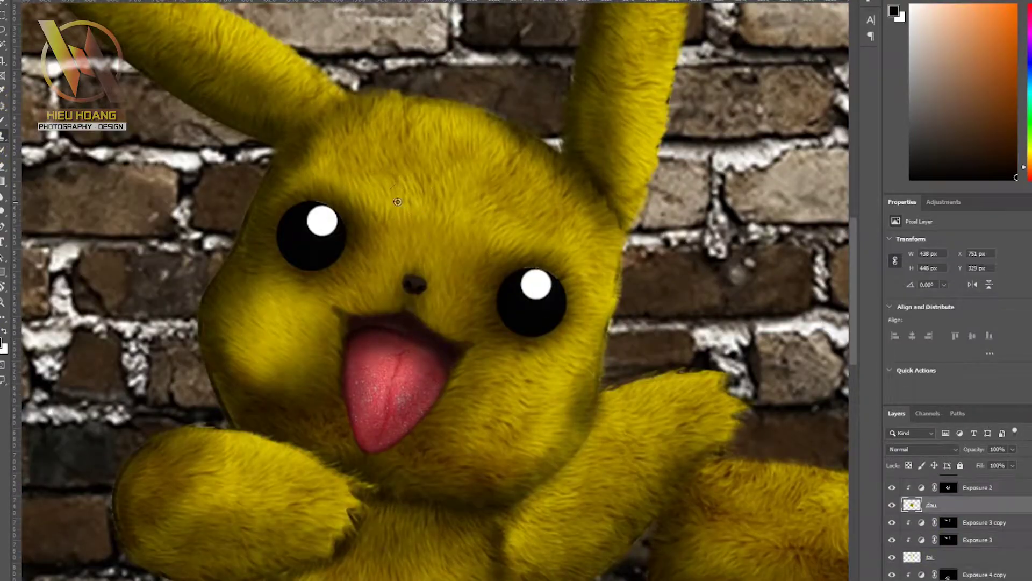
{"action": "scroll", "coordinate": [456, 144], "scroll_direction": "down", "scroll_amount": 1}
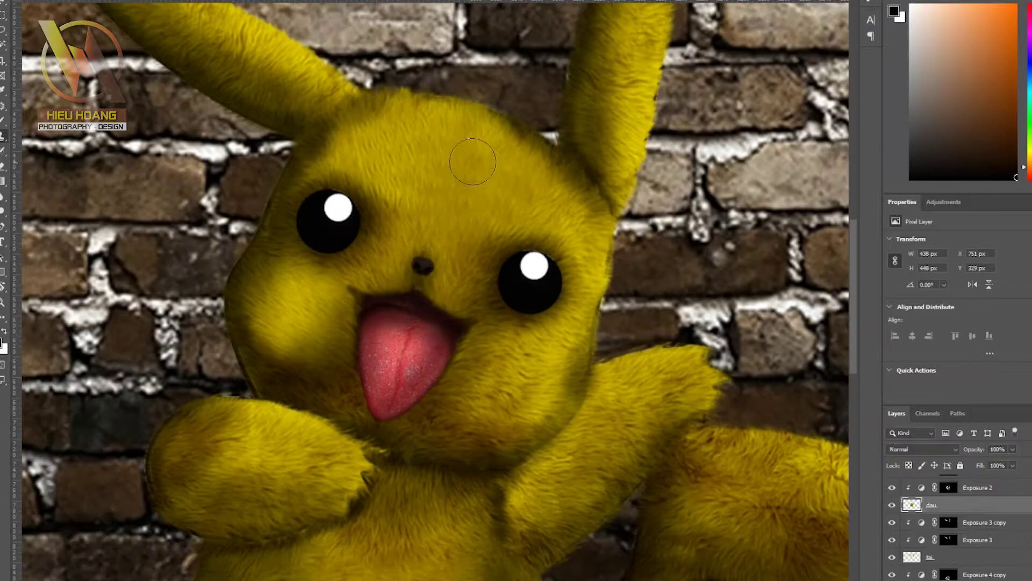
{"action": "scroll", "coordinate": [484, 177], "scroll_direction": "down", "scroll_amount": 2}
{"action": "scroll", "coordinate": [511, 215], "scroll_direction": "up", "scroll_amount": 2}
{"action": "scroll", "coordinate": [543, 230], "scroll_direction": "down", "scroll_amount": 1}
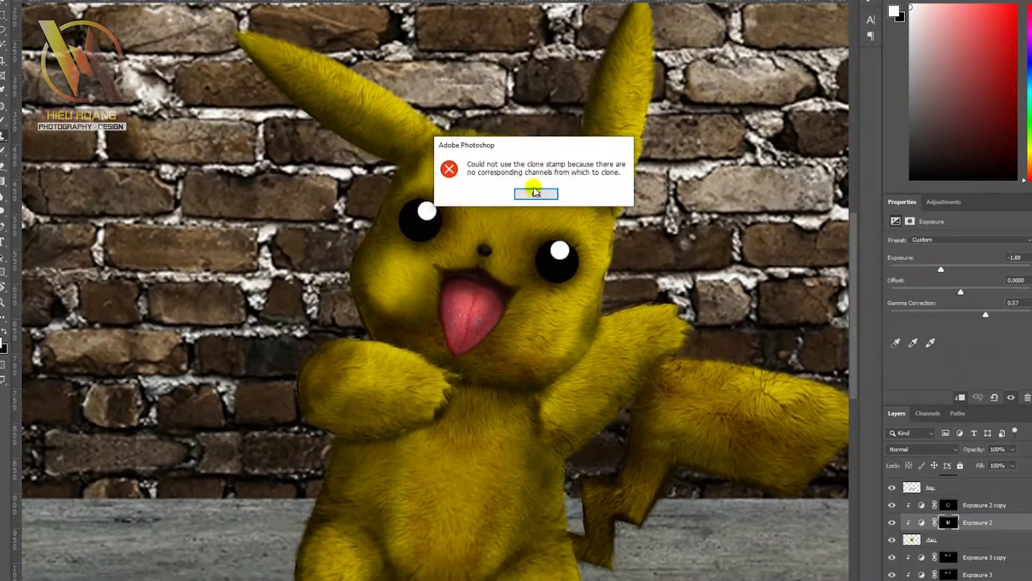
{"action": "left_click", "coordinate": [534, 192]}
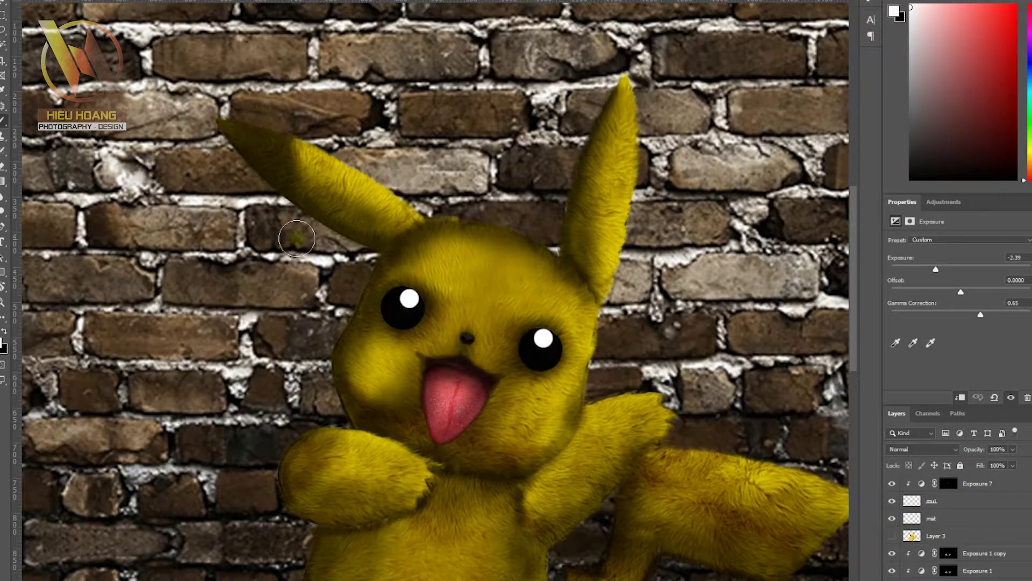
{"action": "left_click", "coordinate": [910, 370]}
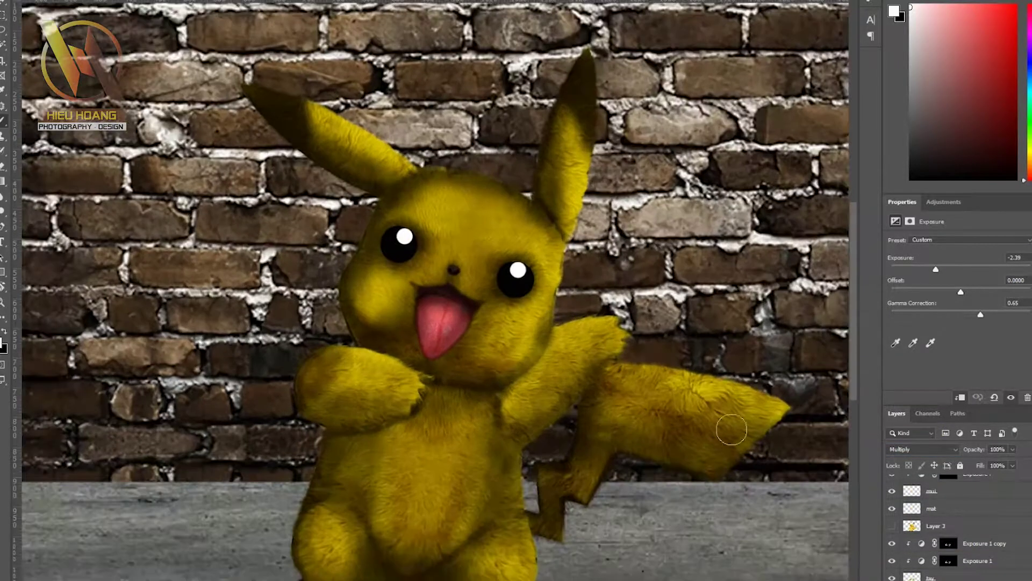
{"action": "left_click_drag", "start_coordinate": [1025, 482], "coordinate": [1016, 484]}
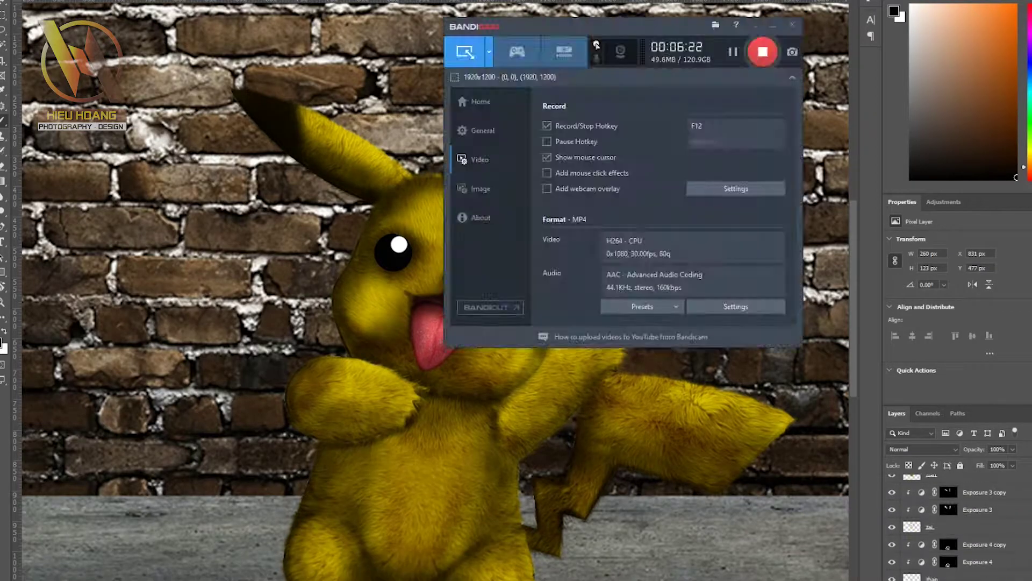
- Add a clipped Colorize tint at Saturation 100 for cheeks and tail, and hide Layer 3
{"action": "left_click", "coordinate": [949, 346]}
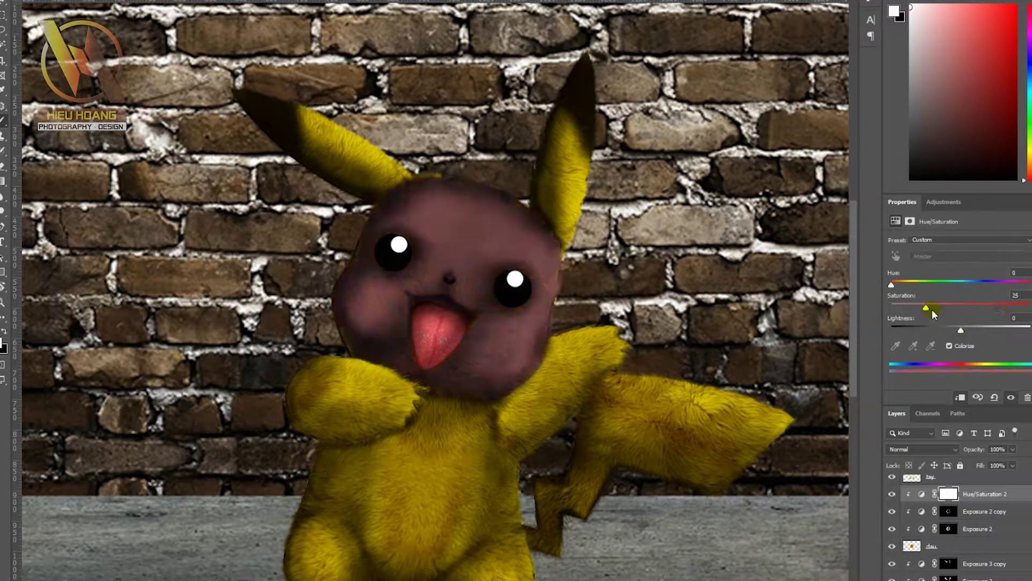
{"action": "left_click_drag", "start_coordinate": [926, 307], "coordinate": [1029, 307]}
{"action": "left_click", "coordinate": [961, 398]}
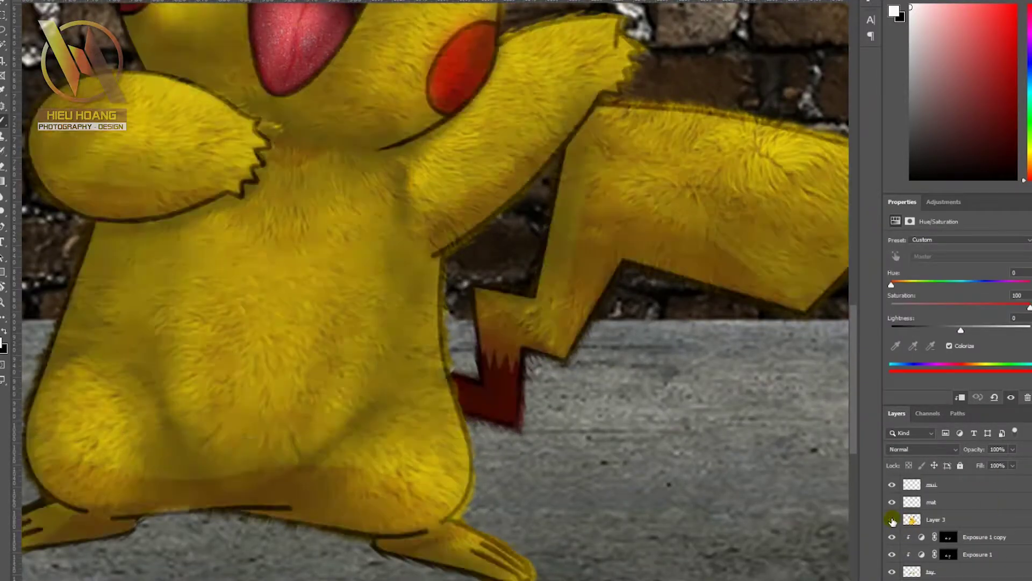
{"action": "left_click", "coordinate": [892, 519]}
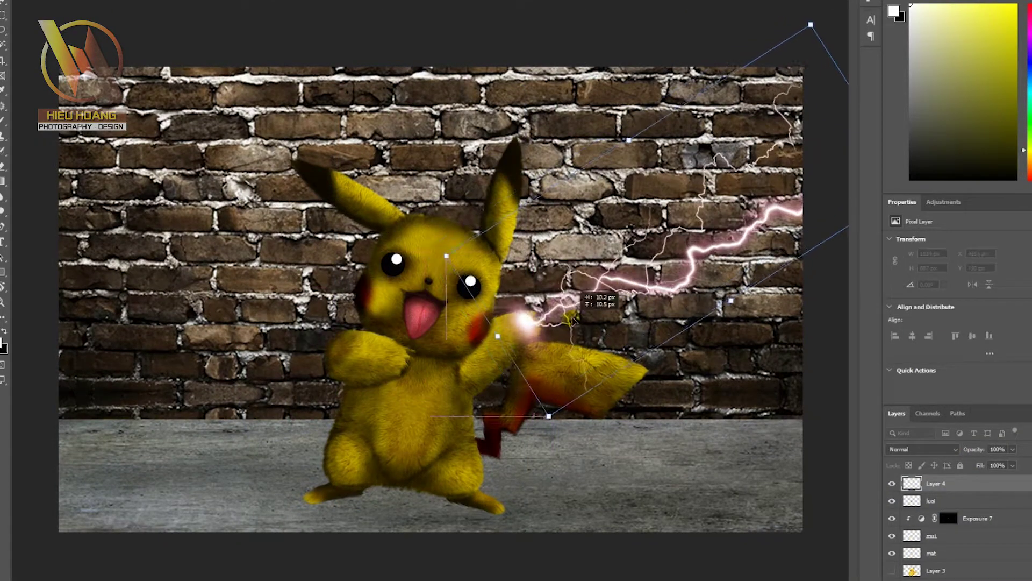
- Commit the lightning bolt, drop the magenta glow fill to 34%, and slightly lower exposure
{"action": "key", "text": "Return"}
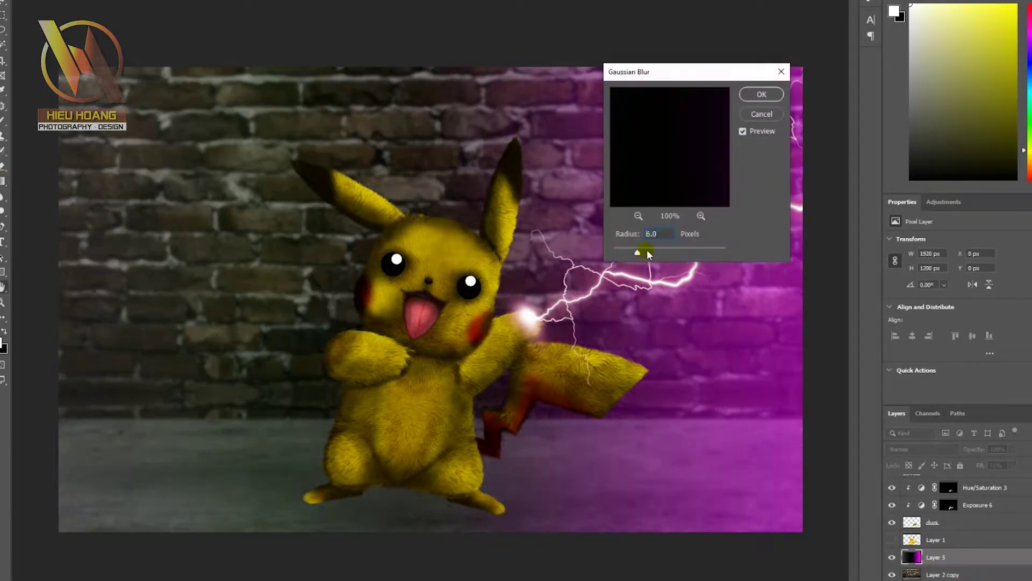
{"action": "left_click_drag", "start_coordinate": [1013, 465], "coordinate": [977, 539]}
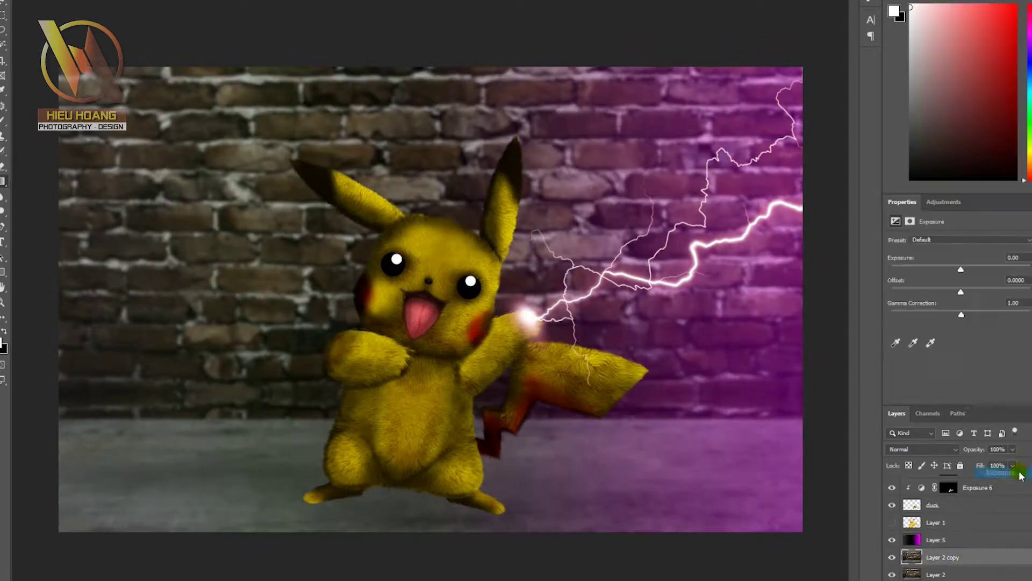
{"action": "left_click_drag", "start_coordinate": [961, 269], "coordinate": [956, 268]}
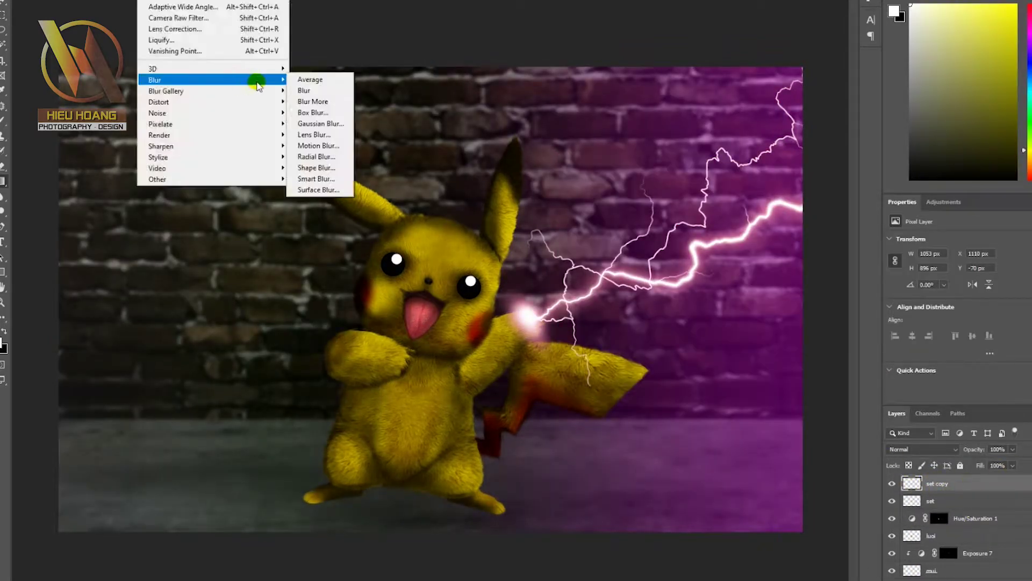
- Apply a Gaussian blur to the sat copy lightning layer
{"action": "left_click", "coordinate": [320, 123]}
{"action": "left_click", "coordinate": [521, 219]}
{"action": "key", "text": "ctrl+plus"}
{"action": "scroll", "coordinate": [859, 375], "scroll_direction": "up", "scroll_amount": 1}
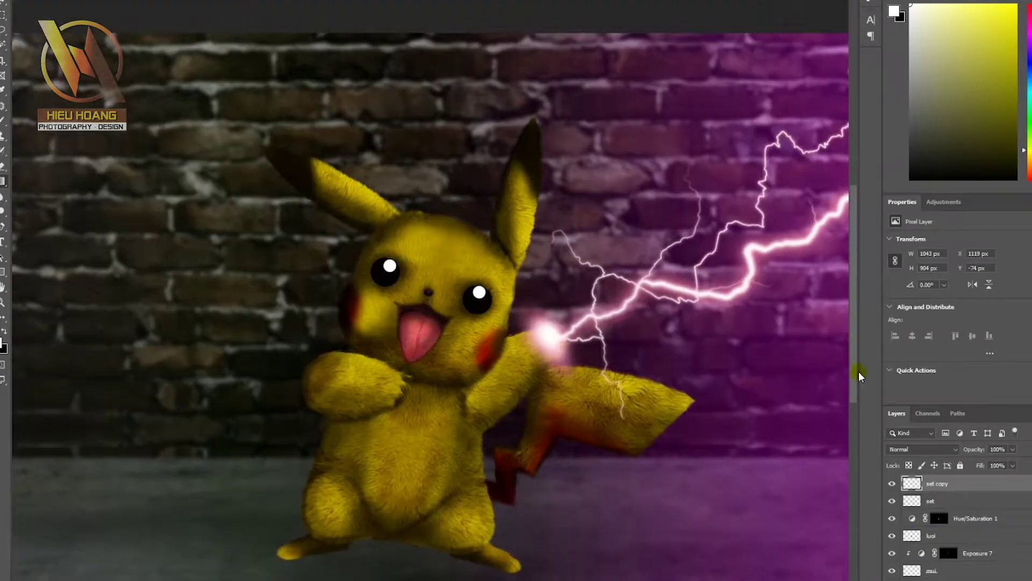
{"action": "left_click", "coordinate": [947, 483]}
- Raise the new Exposure layer's exposure to brighten the lower eye reflections
{"action": "left_click_drag", "start_coordinate": [961, 315], "coordinate": [945, 315]}
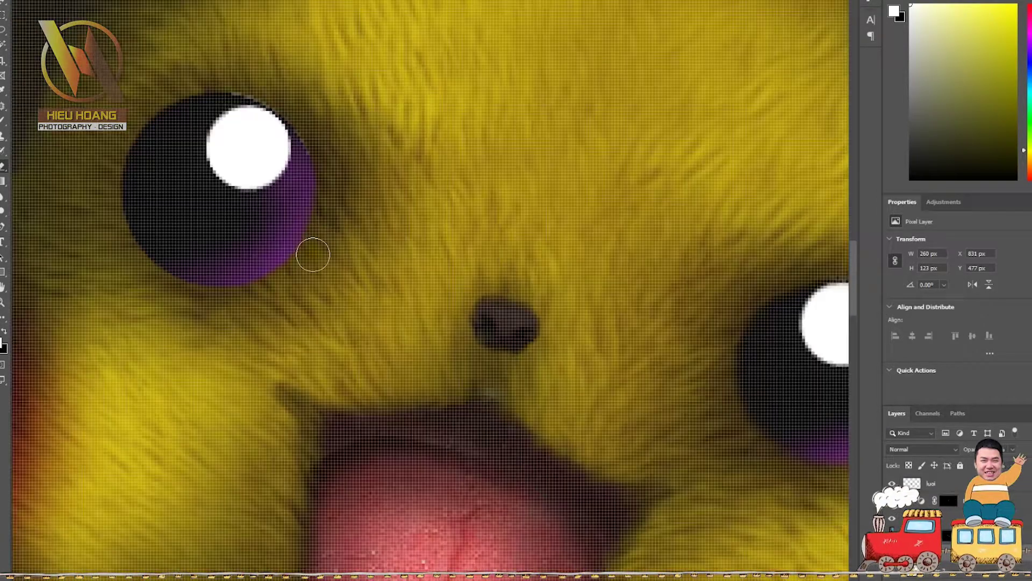
{"action": "scroll", "coordinate": [312, 254], "scroll_direction": "down", "scroll_amount": 1}
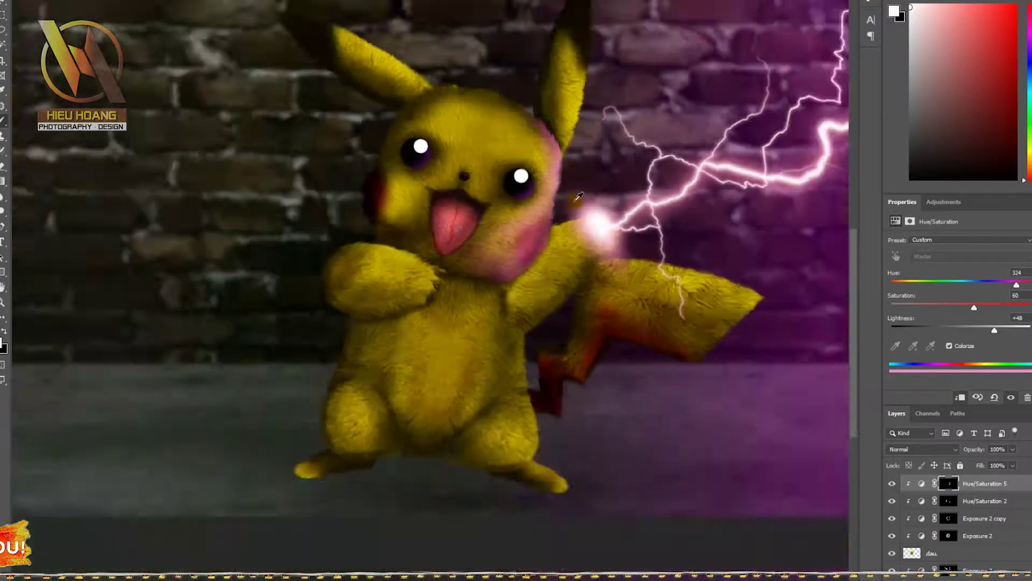
- Strengthen the pink tint's hue and saturation, invert its mask, lower its fill, and keep Normal blending
{"action": "left_click", "coordinate": [923, 449]}
{"action": "left_click", "coordinate": [909, 365]}
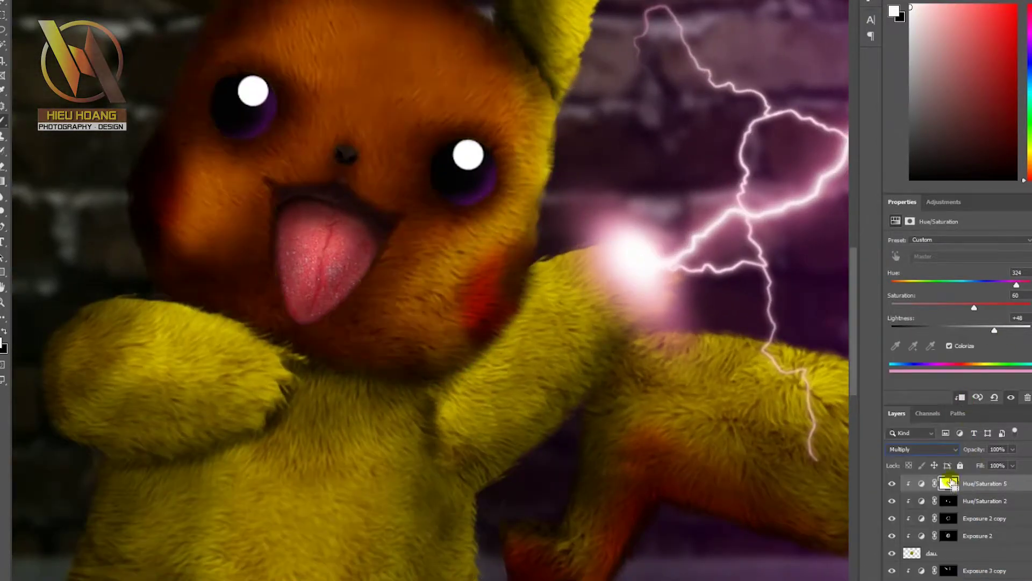
{"action": "mouse_move", "coordinate": [979, 307]}
{"action": "left_mouse_down"}
{"action": "mouse_move", "coordinate": [1028, 307]}
{"action": "mouse_move", "coordinate": [1030, 284]}
{"action": "left_mouse_up"}
{"action": "key", "text": "ctrl+i"}
{"action": "left_click", "coordinate": [923, 449]}
{"action": "key", "text": "Escape"}
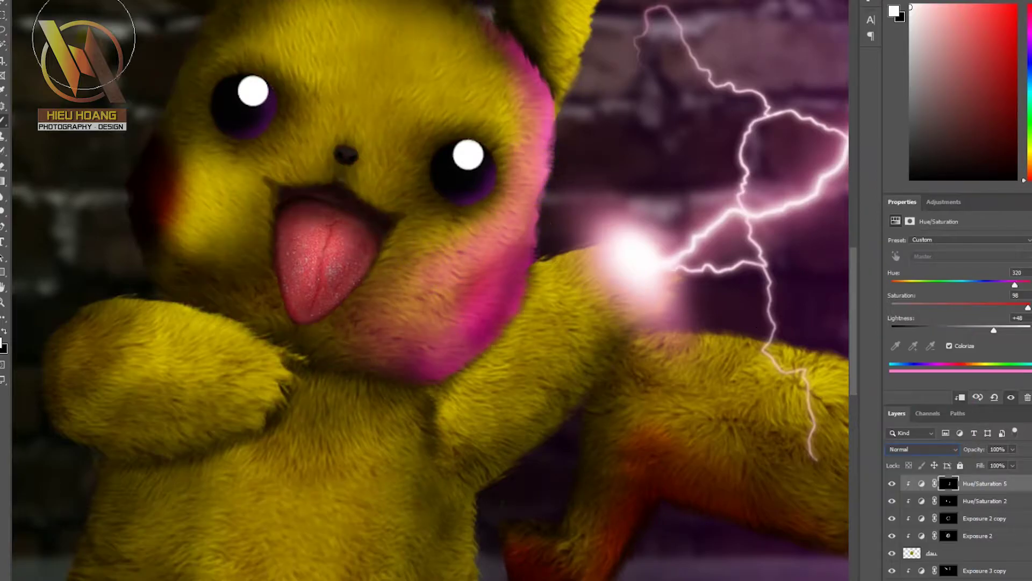
{"action": "left_click", "coordinate": [922, 449]}
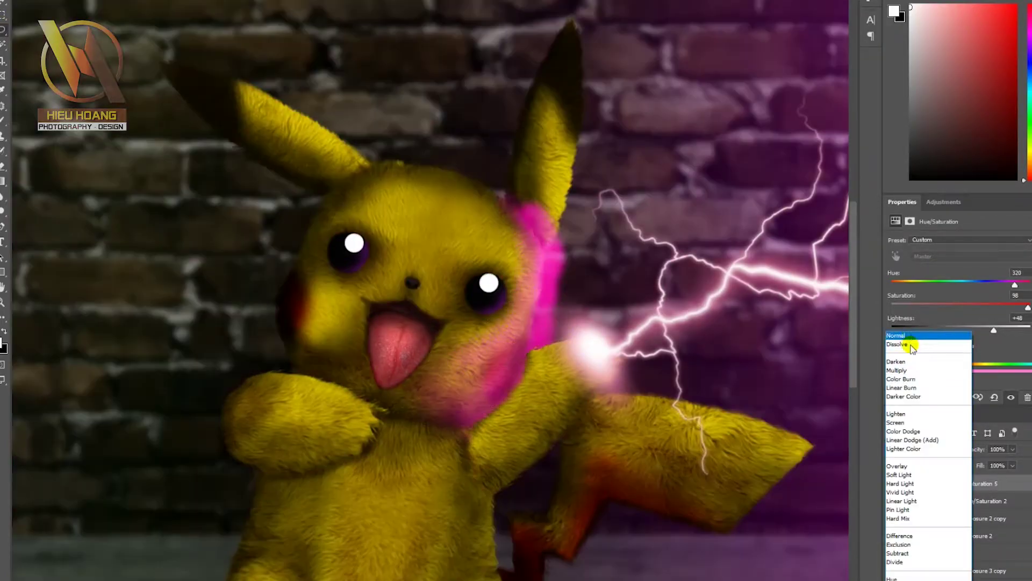
{"action": "left_click", "coordinate": [908, 341]}
{"action": "mouse_move", "coordinate": [1013, 466]}
{"action": "left_mouse_down"}
{"action": "mouse_move", "coordinate": [988, 483]}
{"action": "mouse_move", "coordinate": [1003, 487]}
{"action": "left_mouse_up"}
{"action": "left_click", "coordinate": [922, 449]}
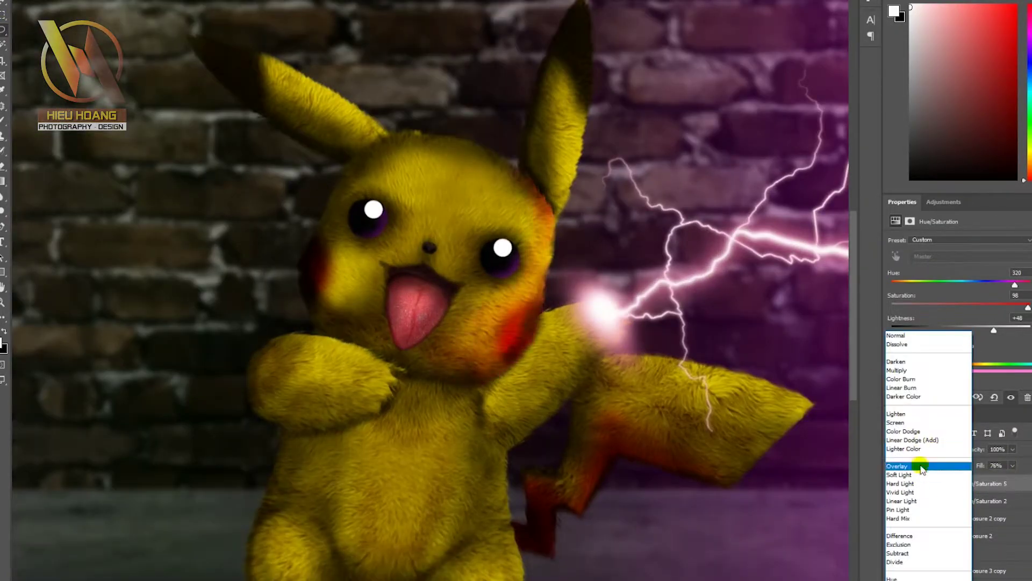
{"action": "key", "text": "Escape"}
{"action": "scroll", "coordinate": [493, 296], "scroll_direction": "up", "scroll_amount": 1}
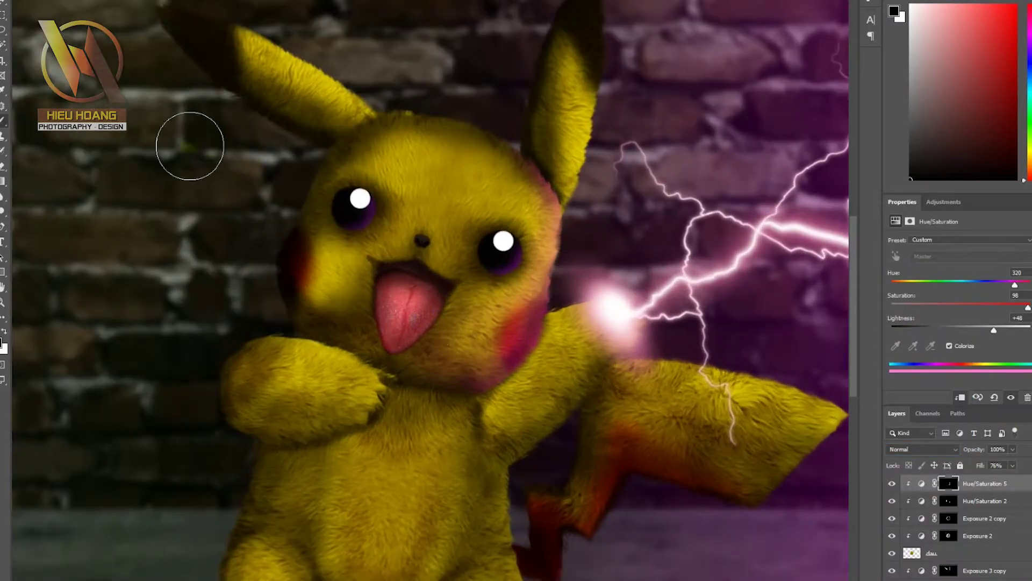
{"action": "scroll", "coordinate": [566, 192], "scroll_direction": "down", "scroll_amount": 2}
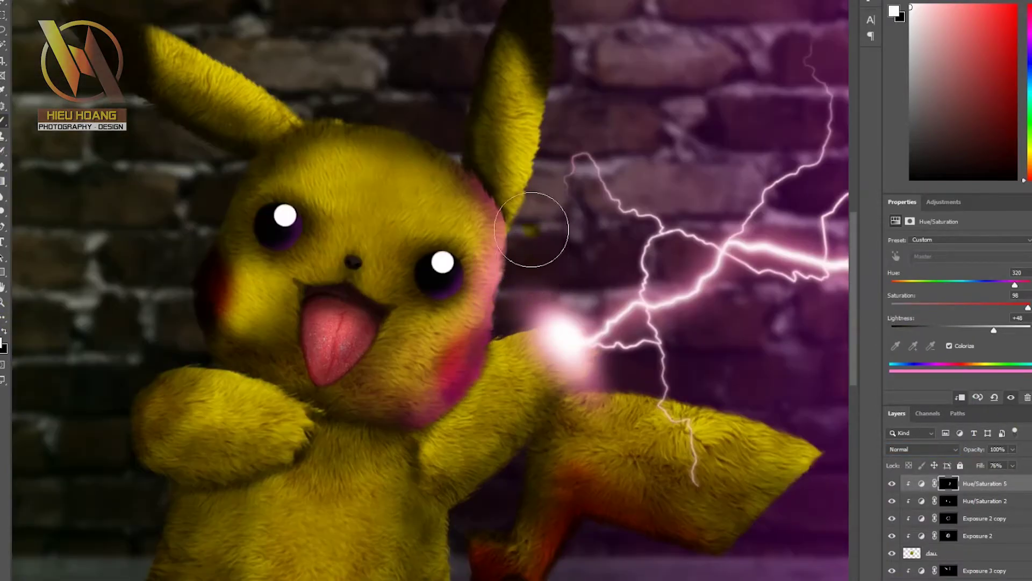
{"action": "scroll", "coordinate": [530, 230], "scroll_direction": "down", "scroll_amount": 2}
- Add a colorized purple Hue/Saturation layer (saturation 37, lightness +58), invert its mask, and clip it to Pikachu
{"action": "left_click", "coordinate": [949, 346]}
{"action": "left_click_drag", "start_coordinate": [964, 330], "coordinate": [974, 330]}
{"action": "left_click_drag", "start_coordinate": [892, 285], "coordinate": [1015, 285]}
{"action": "left_click_drag", "start_coordinate": [926, 308], "coordinate": [942, 308]}
{"action": "left_click_drag", "start_coordinate": [974, 330], "coordinate": [1002, 330]}
{"action": "key", "text": "ctrl+i"}
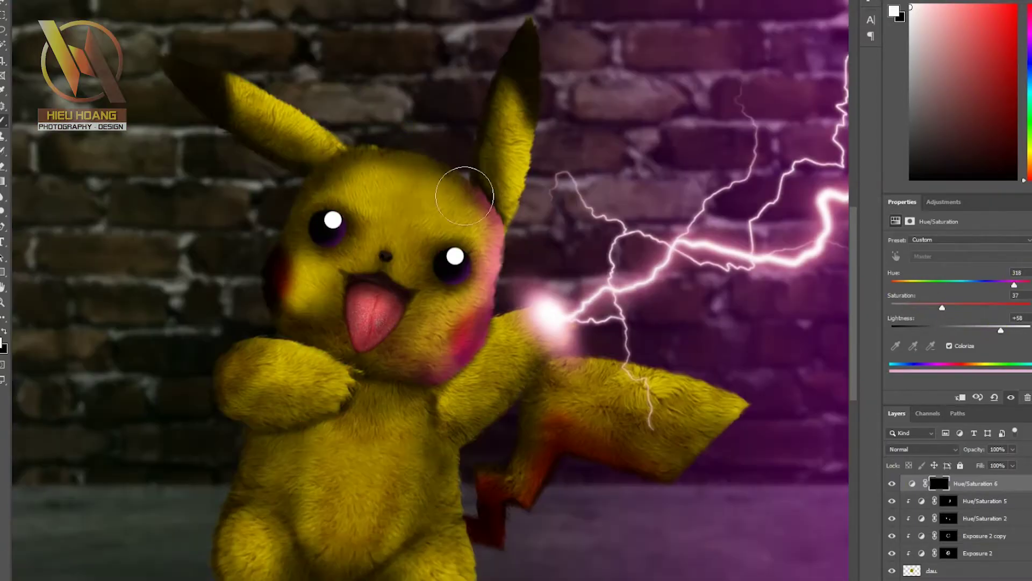
{"action": "left_click", "coordinate": [961, 397]}
- Shift the new tint's hue toward magenta, set lightness to +43, and invert its mask
{"action": "scroll", "coordinate": [517, 264], "scroll_direction": "up", "scroll_amount": 3}
{"action": "scroll", "coordinate": [413, 504], "scroll_direction": "down", "scroll_amount": 3}
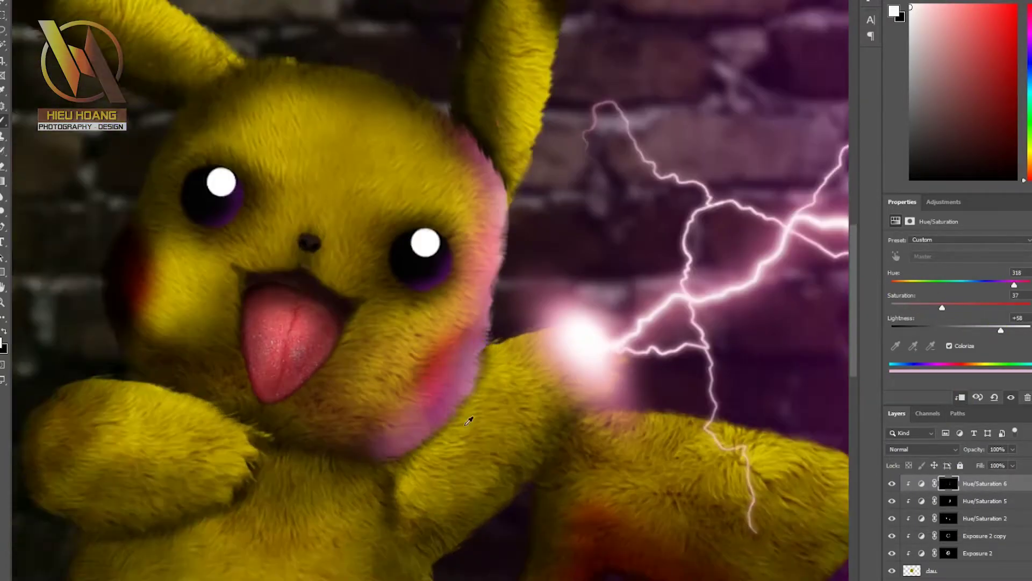
{"action": "scroll", "coordinate": [441, 451], "scroll_direction": "up", "scroll_amount": 1}
{"action": "scroll", "coordinate": [468, 398], "scroll_direction": "up", "scroll_amount": 1}
{"action": "scroll", "coordinate": [490, 350], "scroll_direction": "up", "scroll_amount": 1}
{"action": "scroll", "coordinate": [490, 350], "scroll_direction": "down", "scroll_amount": 2}
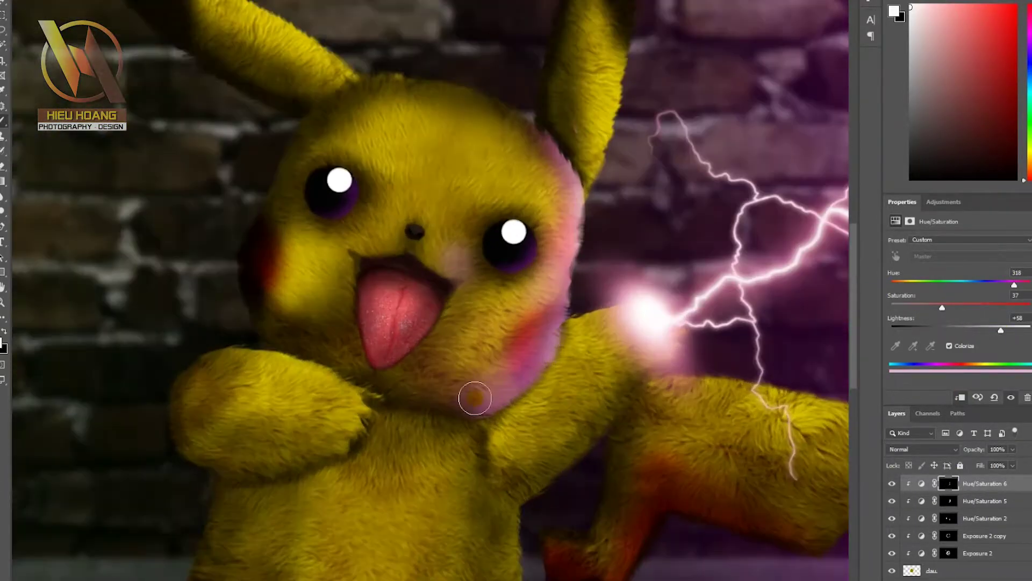
{"action": "scroll", "coordinate": [490, 350], "scroll_direction": "down", "scroll_amount": 2}
{"action": "left_click_drag", "start_coordinate": [914, 285], "coordinate": [892, 285]}
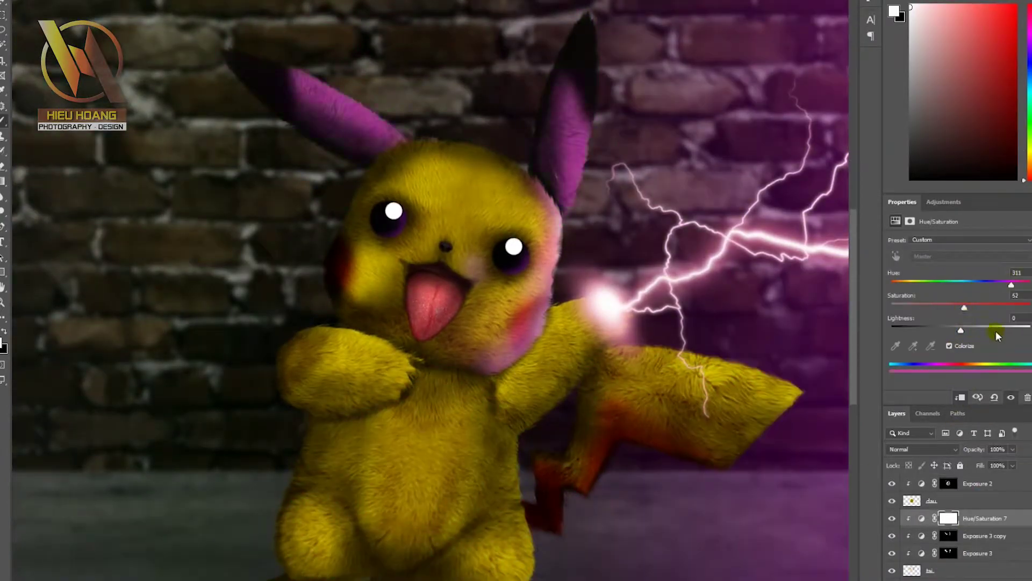
{"action": "left_click", "coordinate": [992, 330]}
{"action": "key", "text": "ctrl+i"}
{"action": "scroll", "coordinate": [616, 152], "scroll_direction": "up", "scroll_amount": 2}
{"action": "scroll", "coordinate": [617, 152], "scroll_direction": "up", "scroll_amount": 2}
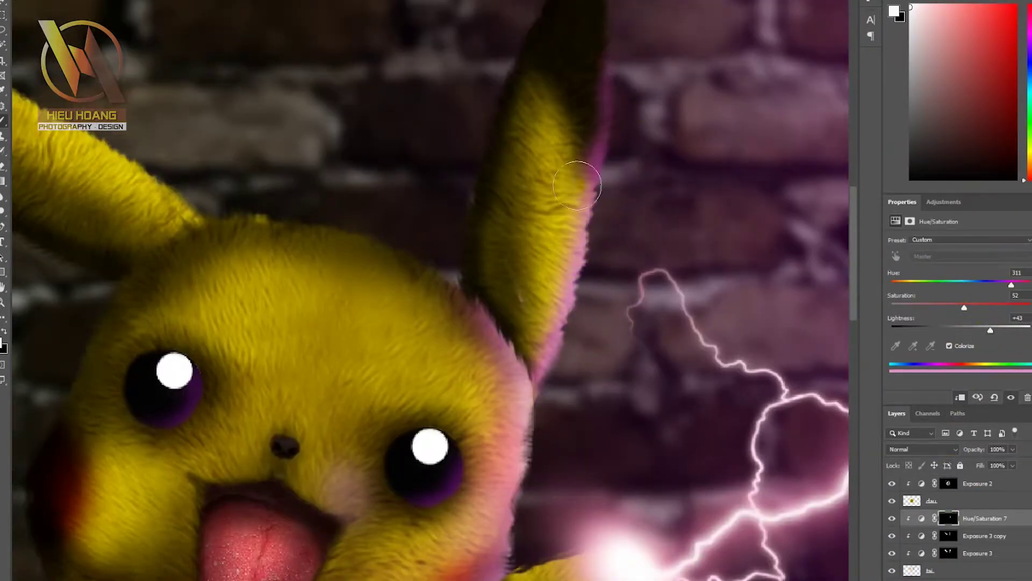
{"action": "scroll", "coordinate": [577, 185], "scroll_direction": "down", "scroll_amount": 2}
{"action": "scroll", "coordinate": [566, 28], "scroll_direction": "down", "scroll_amount": 2}
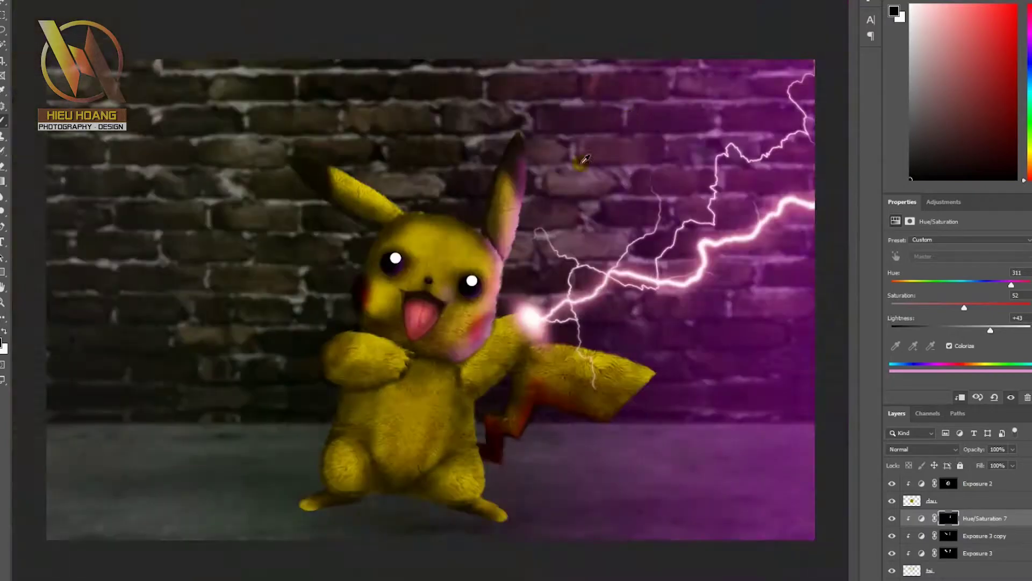
{"action": "scroll", "coordinate": [445, 222], "scroll_direction": "up", "scroll_amount": 2}
{"action": "scroll", "coordinate": [446, 222], "scroll_direction": "up", "scroll_amount": 1}
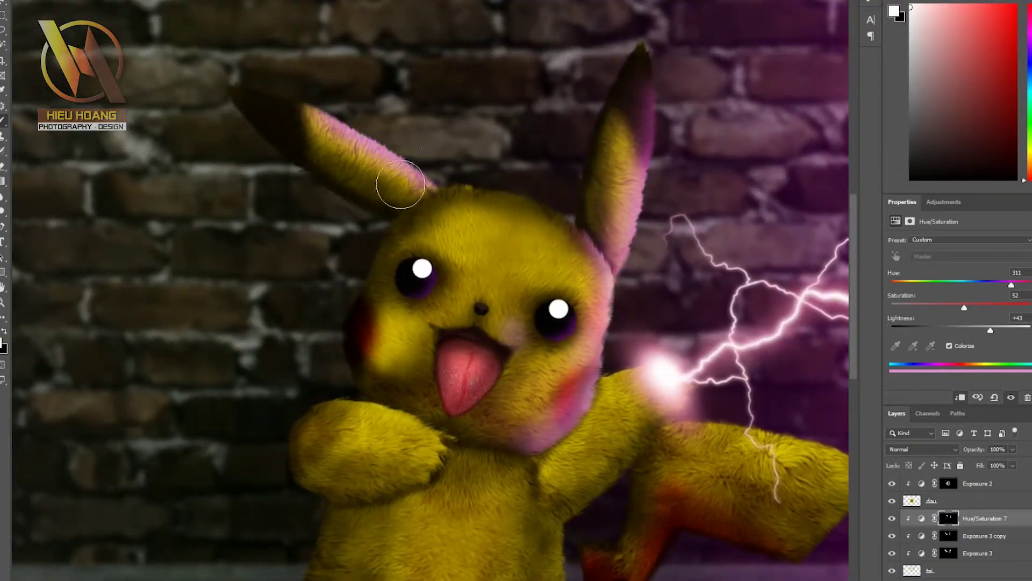
- Paint pink rim light onto the left ear with a smaller soft brush
{"action": "key", "text": "x"}
{"action": "key", "text": "bracketleft"}
{"action": "key", "text": "bracketleft"}
{"action": "key", "text": "bracketleft"}
{"action": "scroll", "coordinate": [407, 220], "scroll_direction": "down", "scroll_amount": 1}
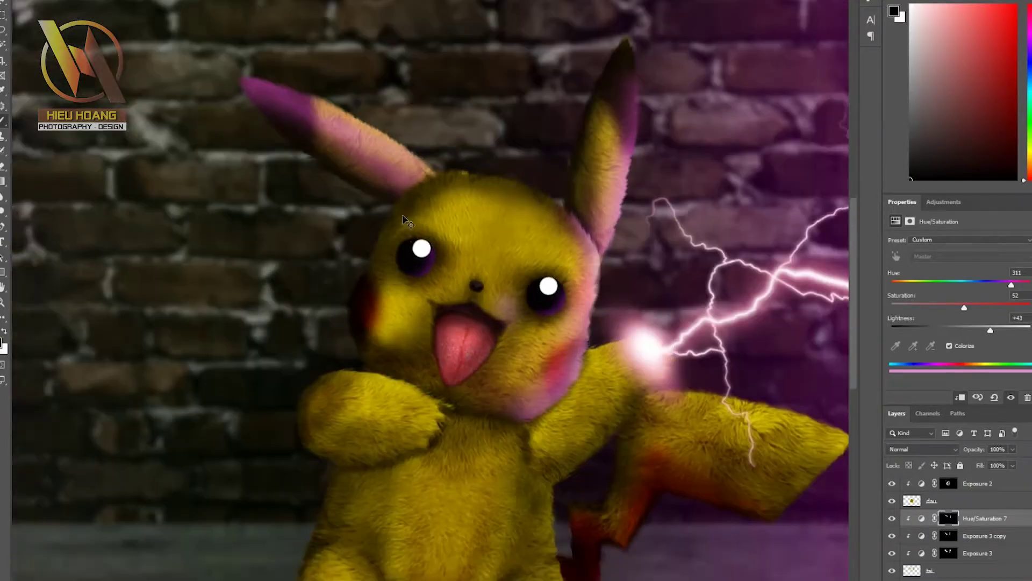
{"action": "scroll", "coordinate": [423, 161], "scroll_direction": "up", "scroll_amount": 2}
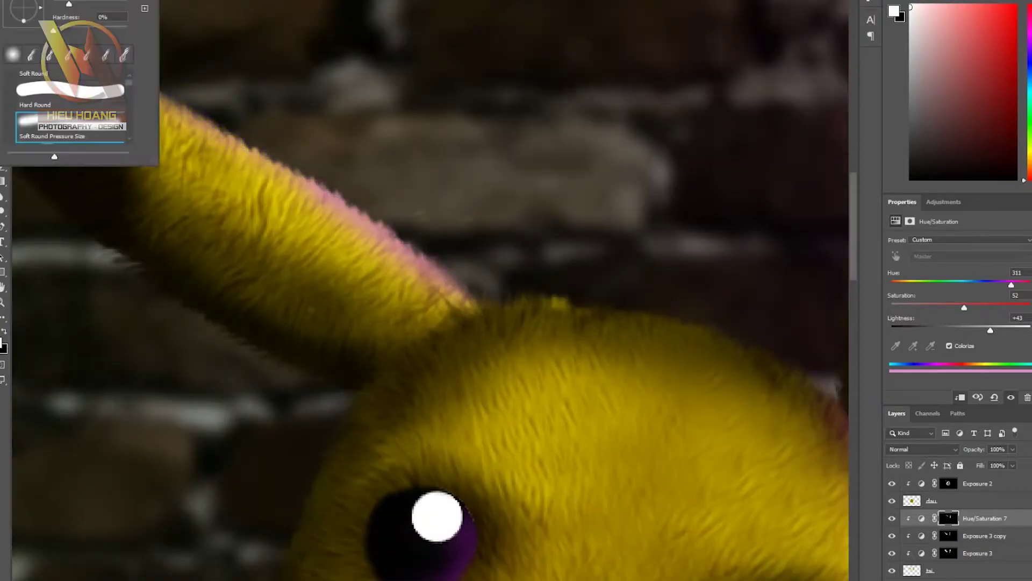
{"action": "left_click_drag", "start_coordinate": [323, 161], "coordinate": [161, 107]}
{"action": "scroll", "coordinate": [293, 237], "scroll_direction": "up", "scroll_amount": 2}
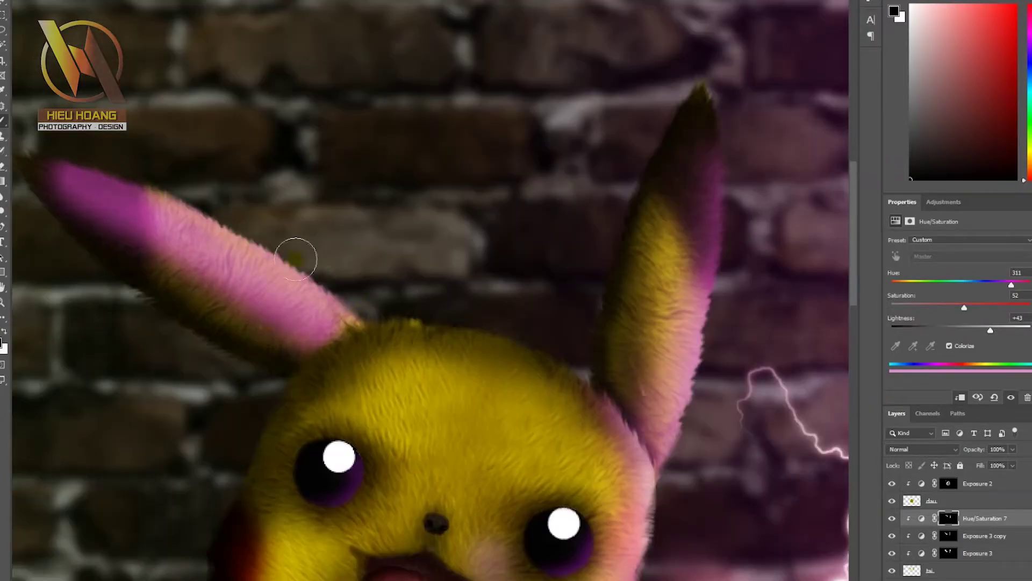
{"action": "scroll", "coordinate": [297, 249], "scroll_direction": "down", "scroll_amount": 1}
- Use Blend If in the ear tint's blending options to limit it by underlying fur brightness
{"action": "right_click", "coordinate": [908, 518]}
{"action": "left_click", "coordinate": [909, 339]}
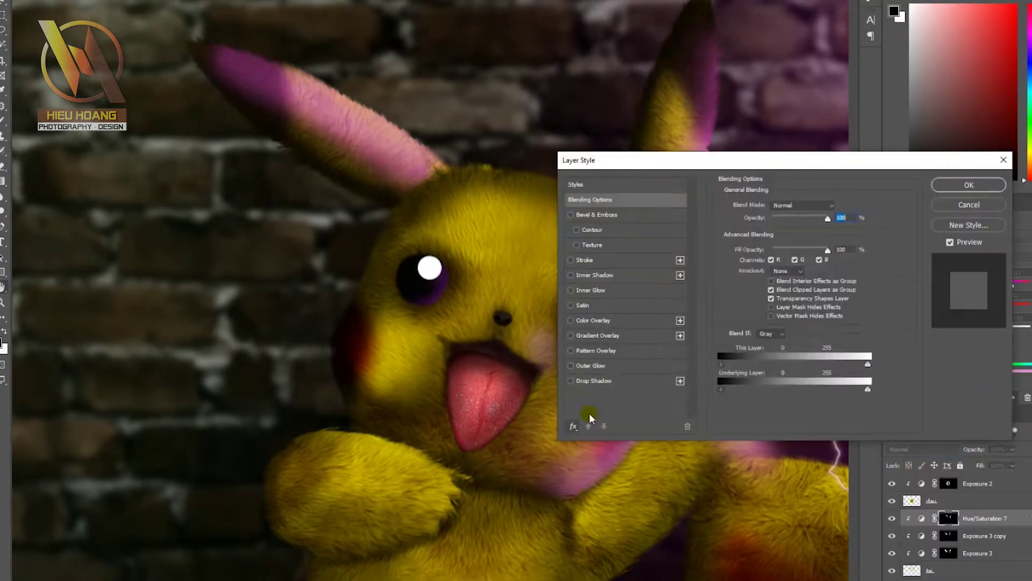
{"action": "left_click_drag", "start_coordinate": [721, 388], "coordinate": [763, 385]}
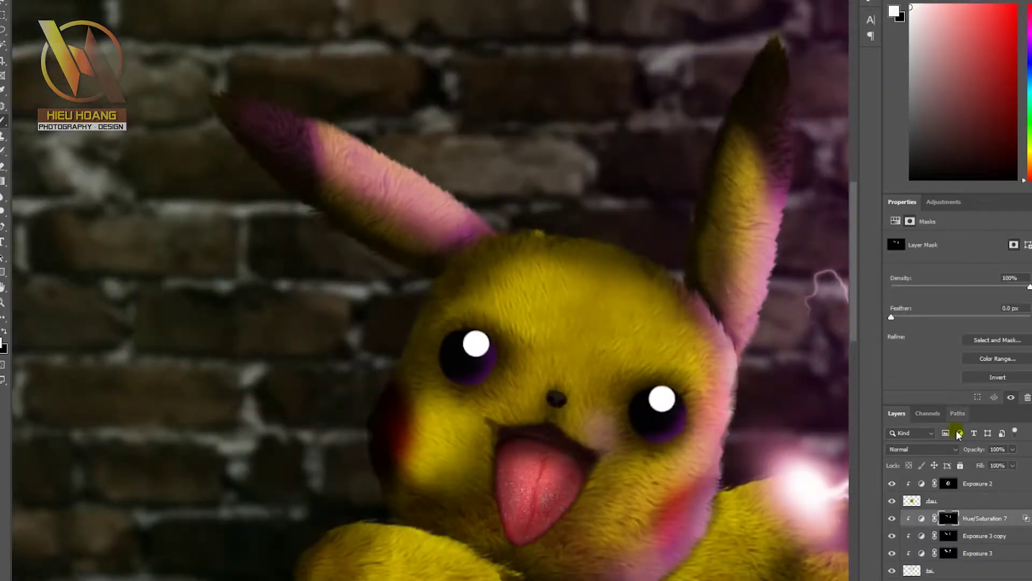
{"action": "left_click", "coordinate": [960, 398]}
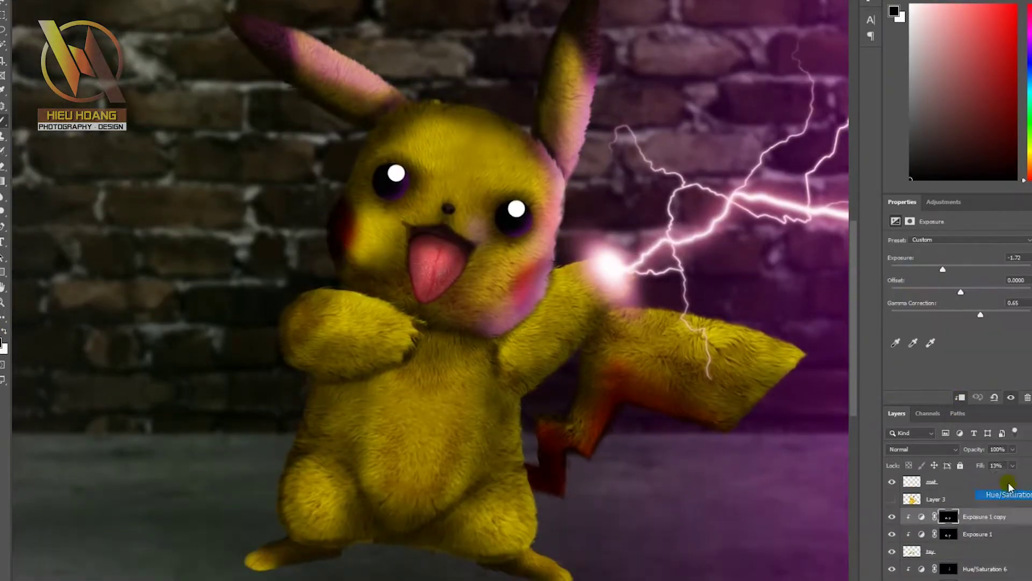
{"action": "left_click", "coordinate": [1009, 490]}
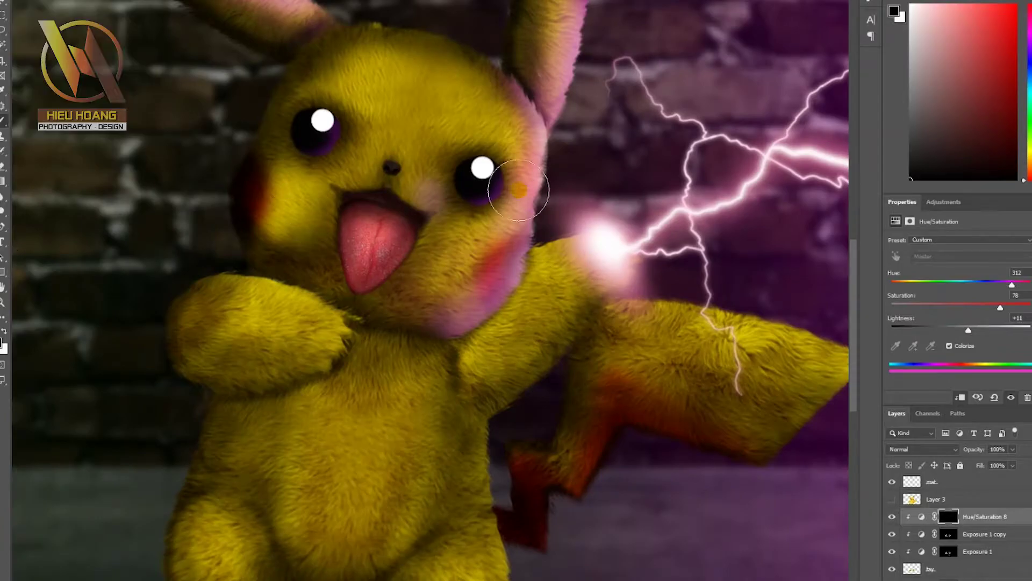
- Paint pink light onto the raised paw and across the belly, then lower the tint's saturation to 33
{"action": "left_click_drag", "start_coordinate": [635, 258], "coordinate": [601, 294]}
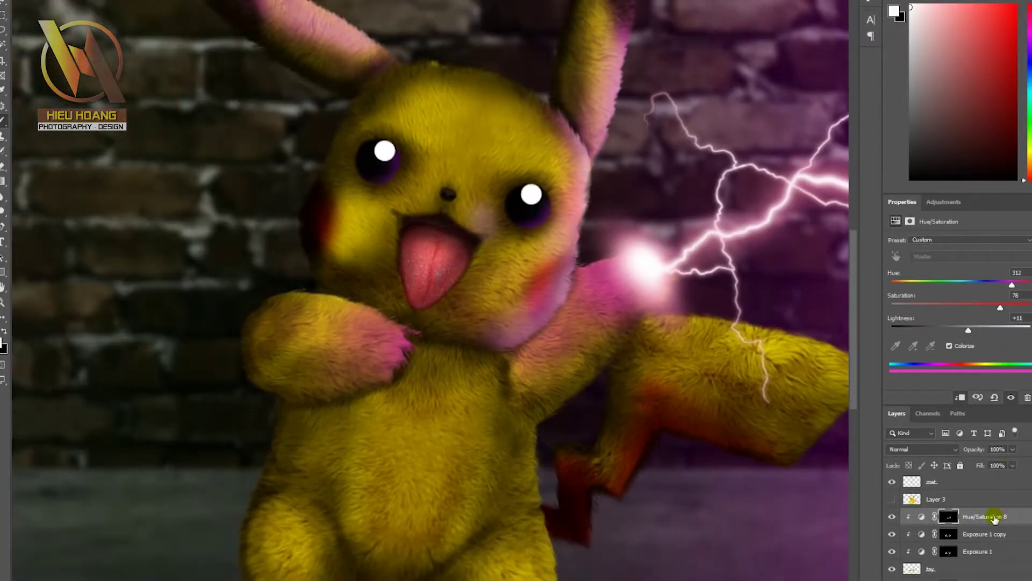
{"action": "double_click", "coordinate": [994, 516]}
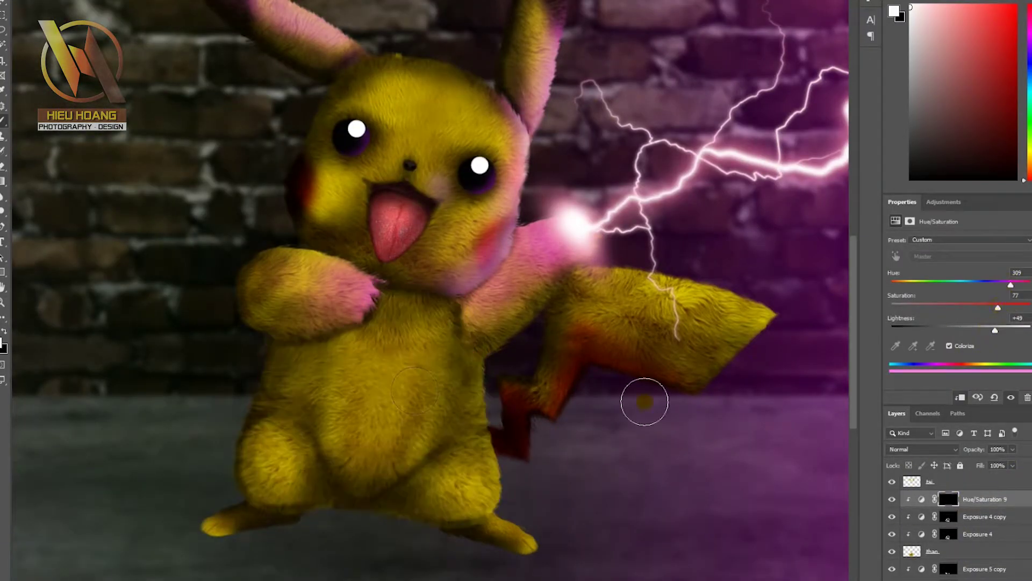
{"action": "left_click_drag", "start_coordinate": [328, 471], "coordinate": [468, 369]}
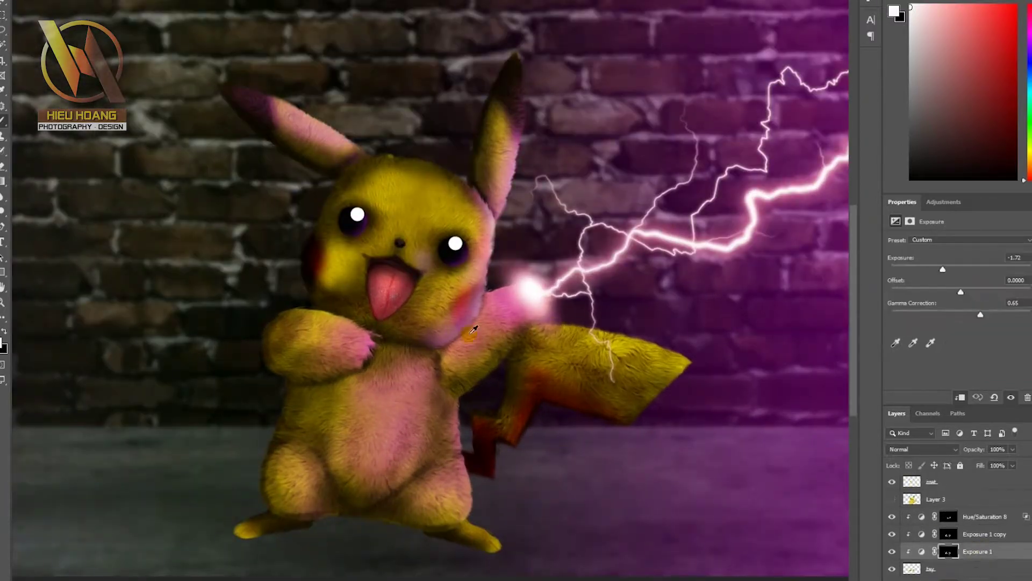
{"action": "scroll", "coordinate": [474, 329], "scroll_direction": "up", "scroll_amount": 3}
{"action": "scroll", "coordinate": [441, 320], "scroll_direction": "down", "scroll_amount": 3}
{"action": "scroll", "coordinate": [470, 415], "scroll_direction": "down", "scroll_amount": 3}
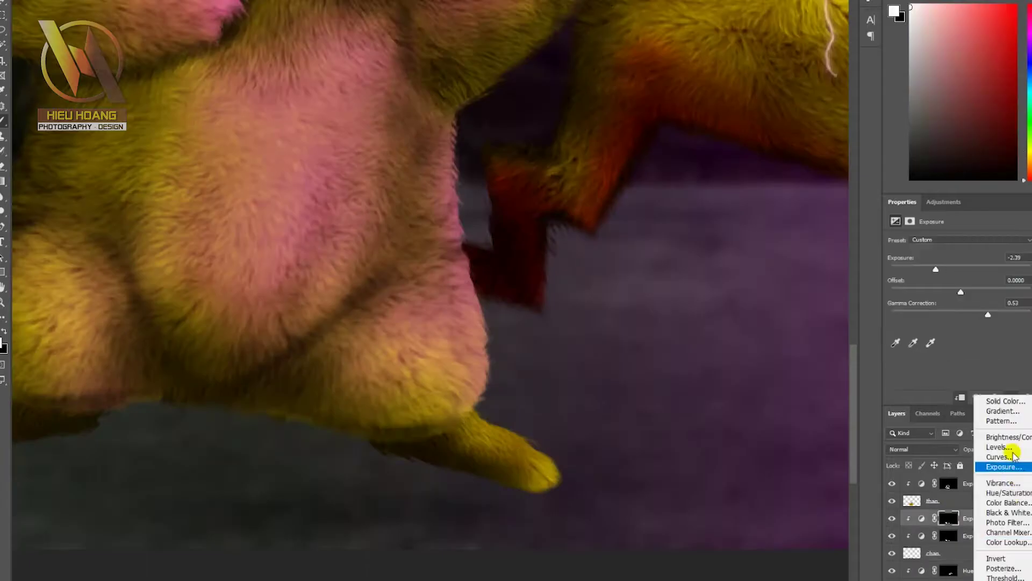
{"action": "left_click_drag", "start_coordinate": [993, 307], "coordinate": [941, 309]}
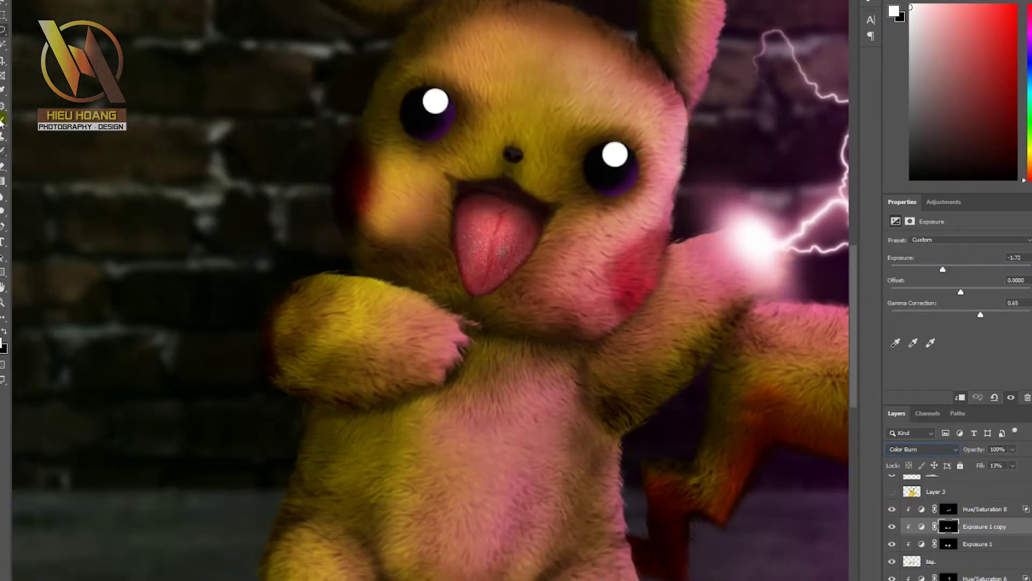
- Set the Exposure shading layer to Linear Burn blending, ready to paint with the brush
{"action": "left_click", "coordinate": [2, 121]}
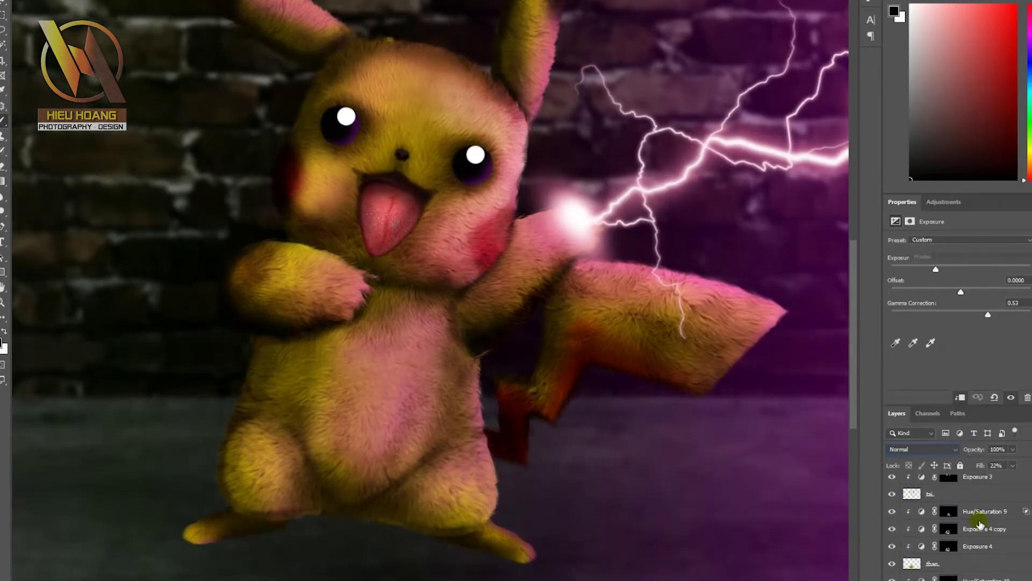
{"action": "scroll", "coordinate": [306, 431], "scroll_direction": "up", "scroll_amount": 3}
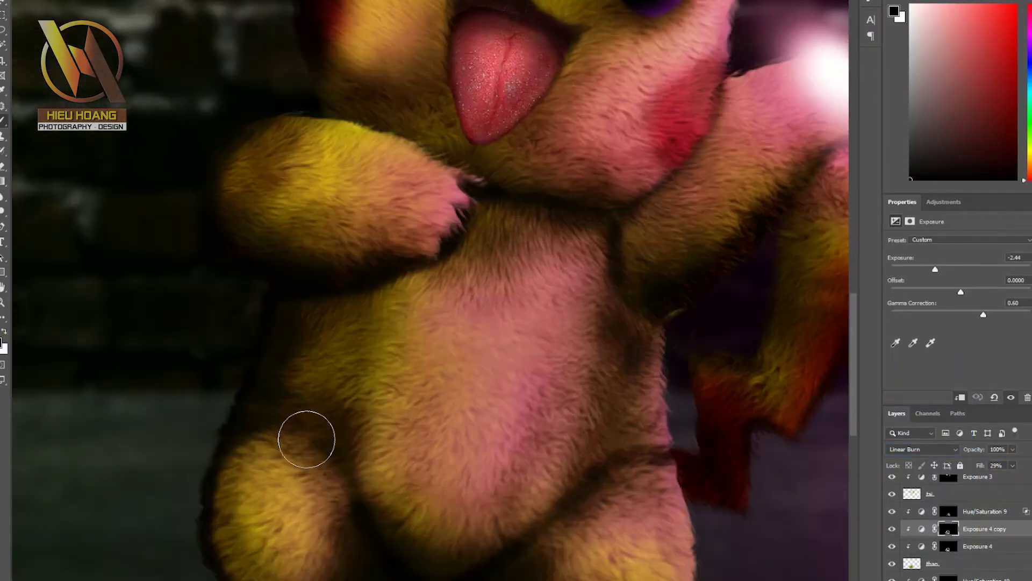
{"action": "scroll", "coordinate": [320, 403], "scroll_direction": "up", "scroll_amount": 1}
{"action": "scroll", "coordinate": [560, 149], "scroll_direction": "down", "scroll_amount": 2}
{"action": "scroll", "coordinate": [560, 249], "scroll_direction": "down", "scroll_amount": 2}
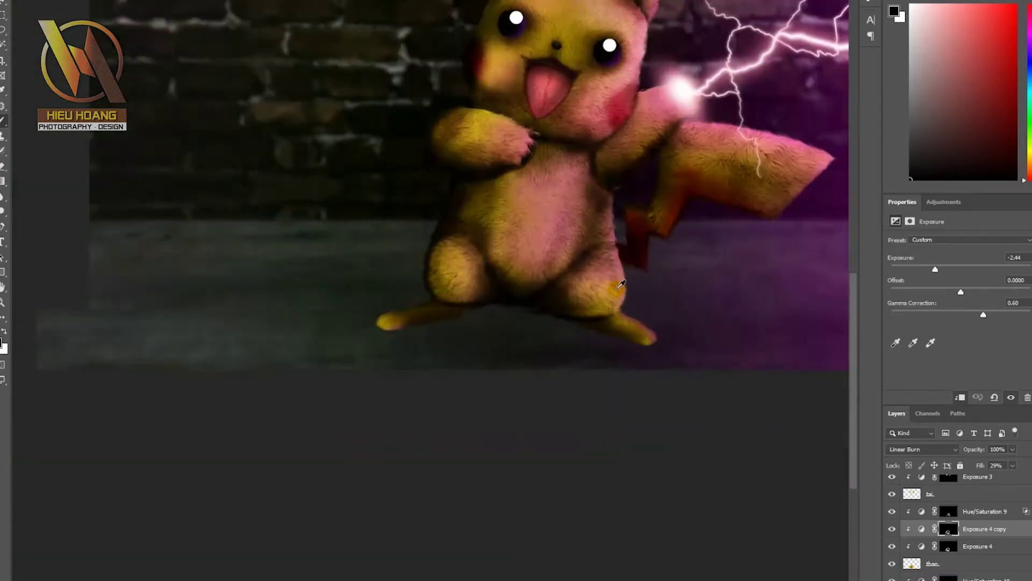
{"action": "scroll", "coordinate": [484, 322], "scroll_direction": "up", "scroll_amount": 2}
{"action": "scroll", "coordinate": [461, 369], "scroll_direction": "down", "scroll_amount": 2}
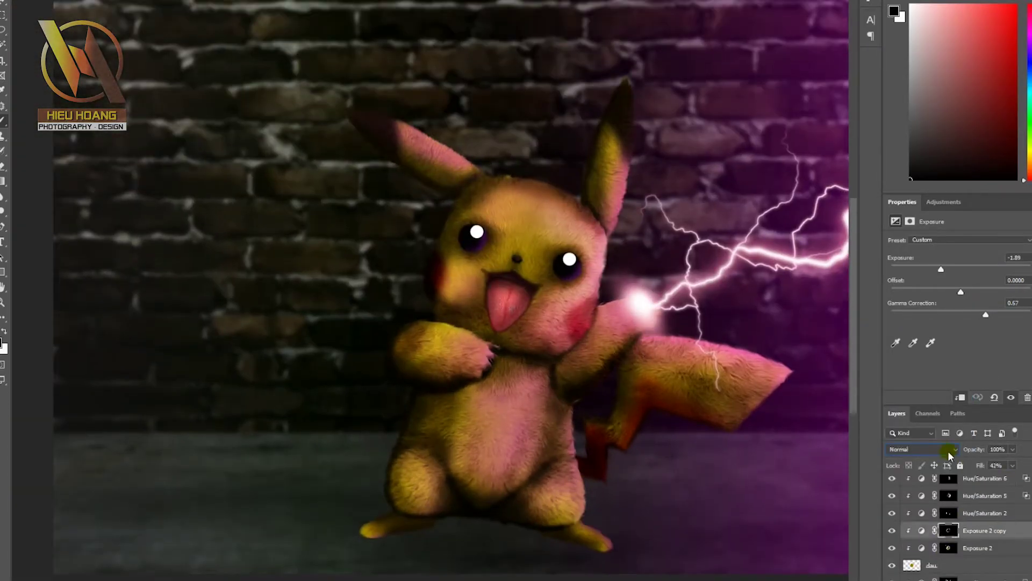
{"action": "left_click", "coordinate": [950, 449]}
{"action": "left_click", "coordinate": [933, 392]}
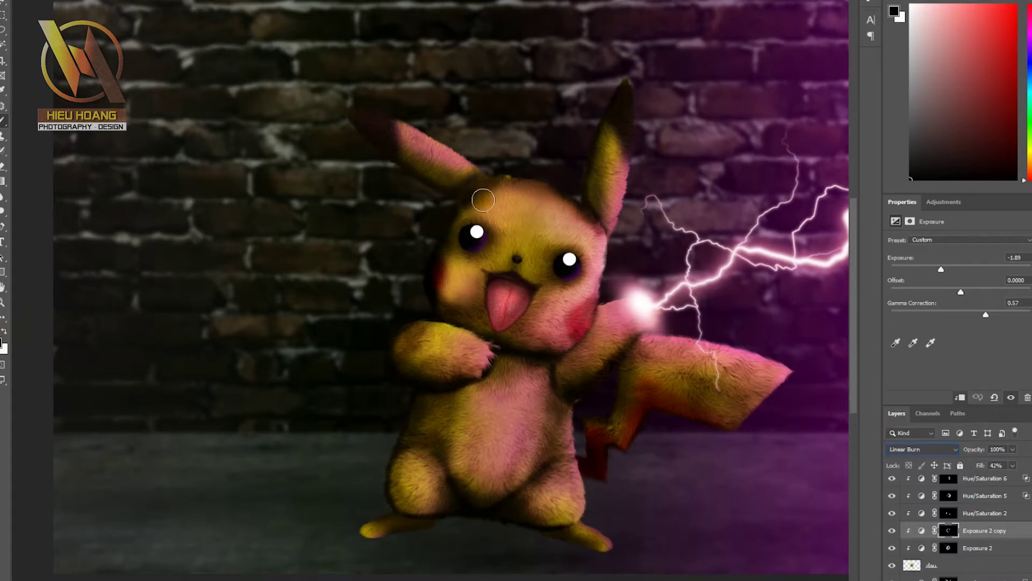
{"action": "scroll", "coordinate": [446, 215], "scroll_direction": "up", "scroll_amount": 3}
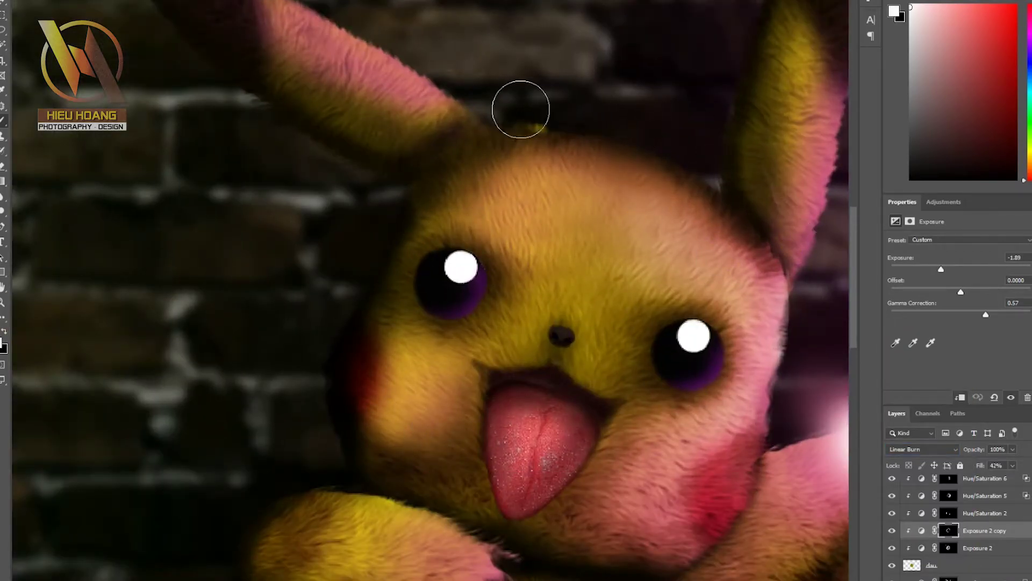
{"action": "scroll", "coordinate": [521, 109], "scroll_direction": "down", "scroll_amount": 1}
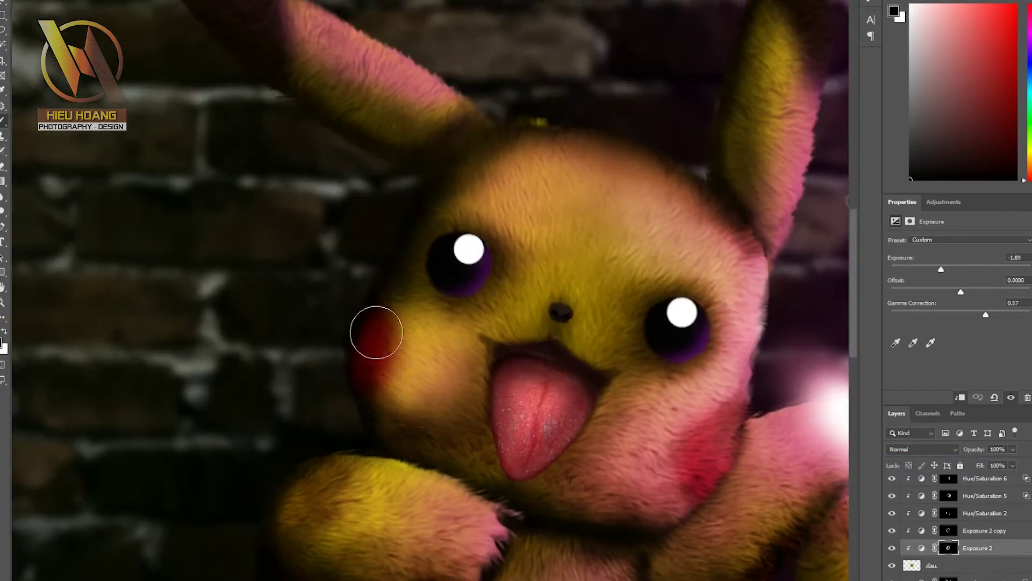
{"action": "scroll", "coordinate": [377, 331], "scroll_direction": "down", "scroll_amount": 1}
- Paint white into the mask to reveal shading and give the new shading layer Color Burn blending
{"action": "key", "text": "x"}
{"action": "scroll", "coordinate": [378, 276], "scroll_direction": "down", "scroll_amount": 1}
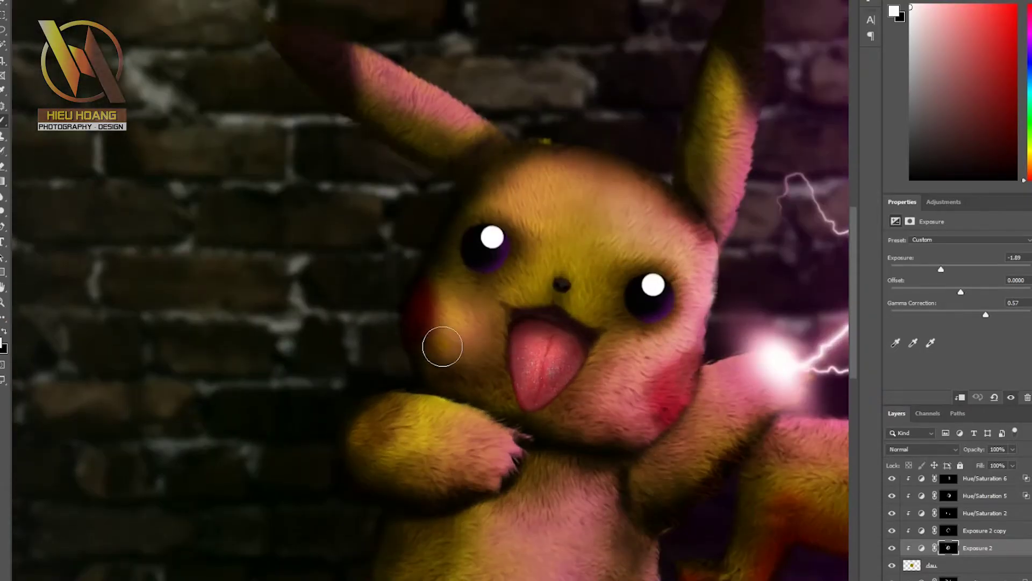
{"action": "scroll", "coordinate": [469, 382], "scroll_direction": "down", "scroll_amount": 2}
{"action": "scroll", "coordinate": [524, 445], "scroll_direction": "up", "scroll_amount": 1}
{"action": "scroll", "coordinate": [975, 562], "scroll_direction": "up", "scroll_amount": 3}
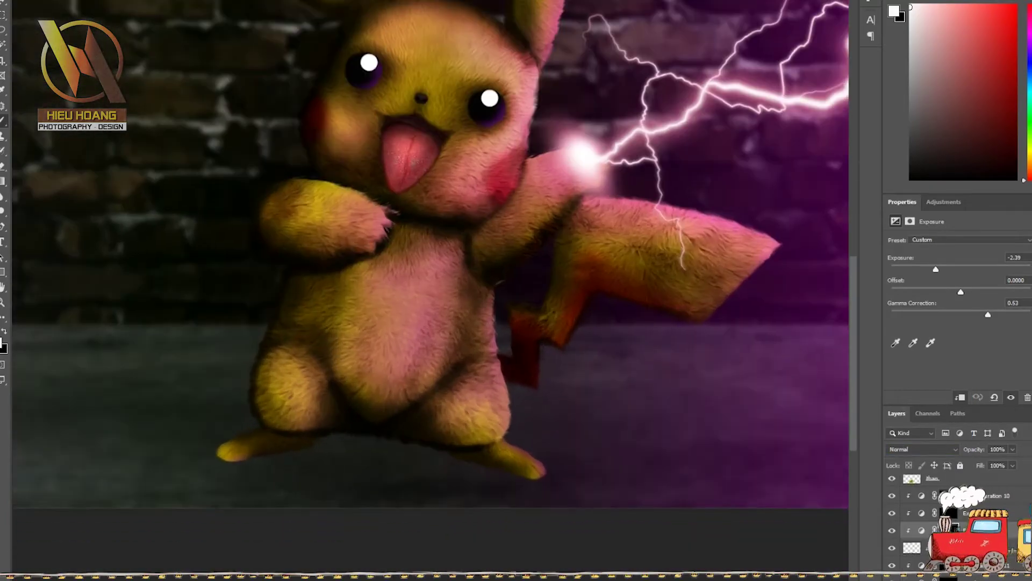
{"action": "left_click", "coordinate": [922, 449]}
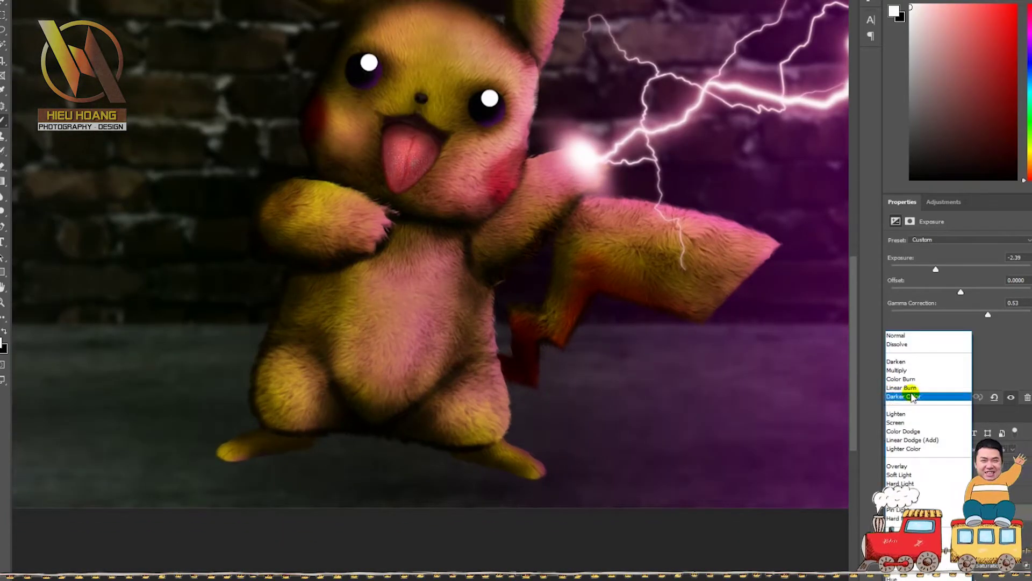
{"action": "left_click", "coordinate": [915, 376]}
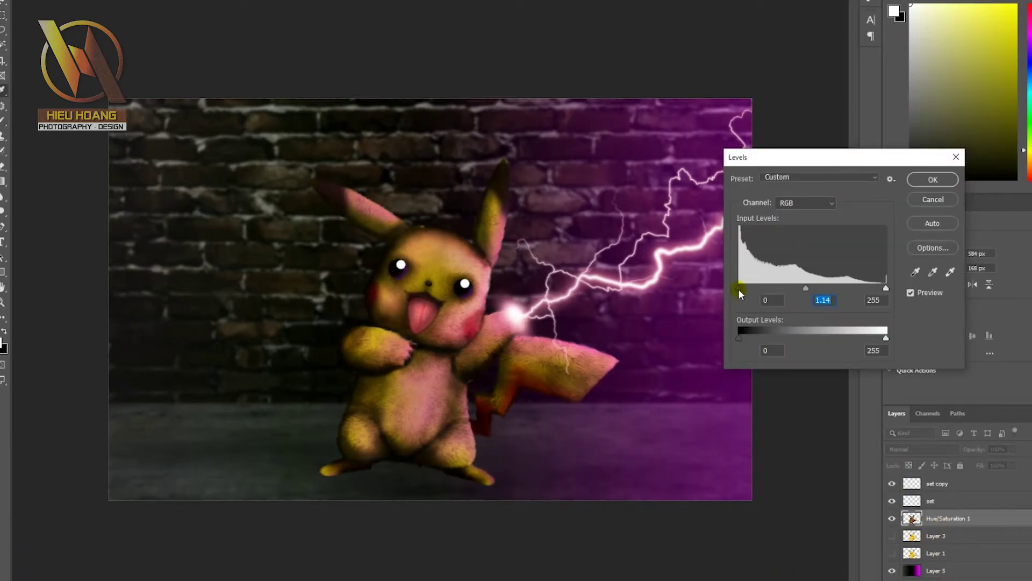
- Raise the Levels highlights, clip the adjustment, and hide the flat Pikachu Layer 3
{"action": "left_click_drag", "start_coordinate": [886, 289], "coordinate": [802, 288]}
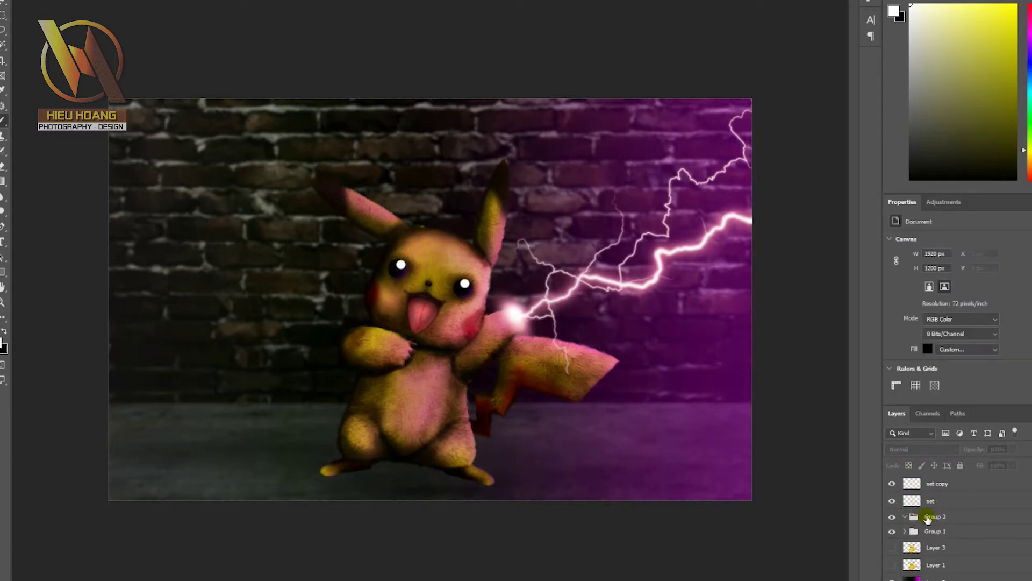
{"action": "key", "text": "ctrl+shift+g"}
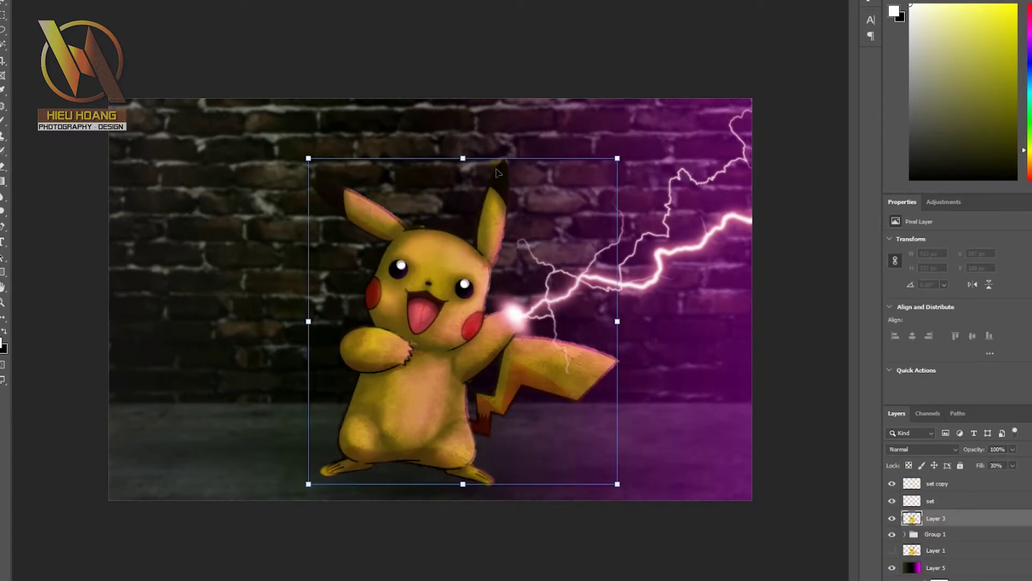
{"action": "left_click_drag", "start_coordinate": [935, 533], "coordinate": [932, 503]}
- Fill an oval selection beneath Pikachu's feet with black as a ground shadow
{"action": "left_click", "coordinate": [3, 336]}
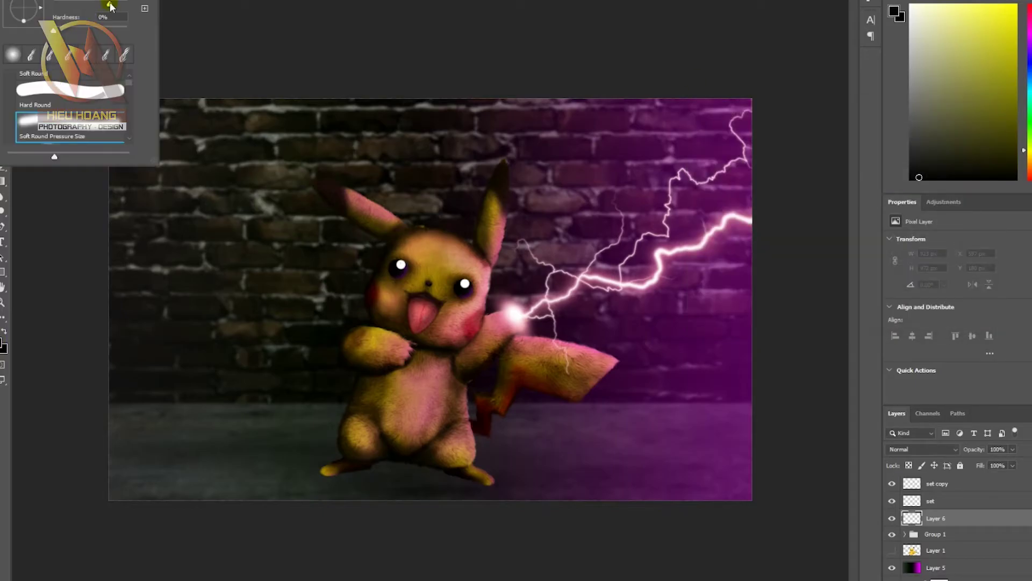
{"action": "key", "text": "ctrl+plus"}
{"action": "key", "text": "ctrl+plus"}
{"action": "key", "text": "ctrl+minus"}
{"action": "left_click_drag", "start_coordinate": [295, 537], "coordinate": [571, 543]}
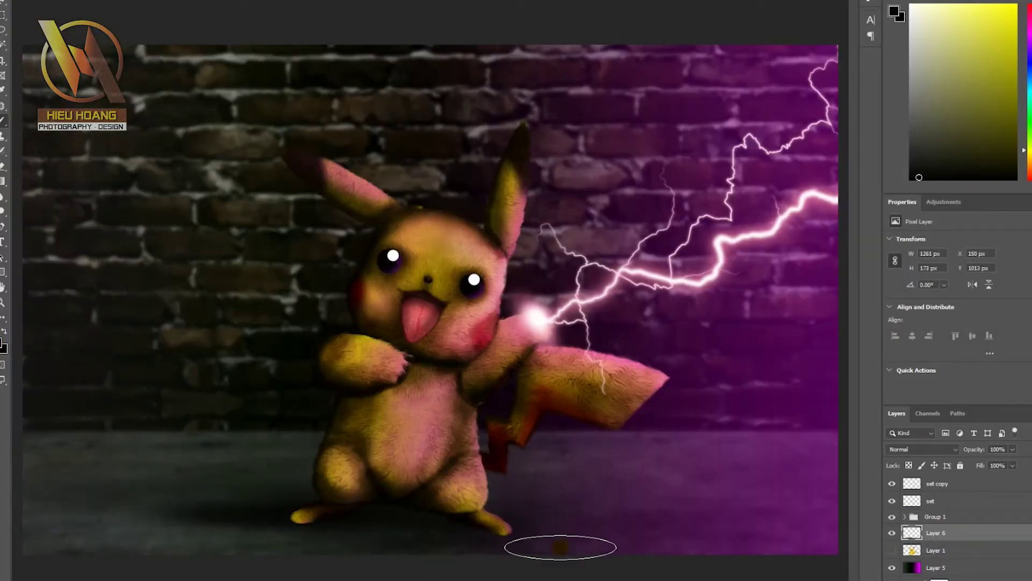
{"action": "key", "text": "ctrl+d"}
{"action": "key", "text": "ctrl+minus"}
{"action": "key", "text": "ctrl+plus"}
{"action": "left_click", "coordinate": [935, 516]}
- Create a new layer for a second shadow and zoom to check the feet
{"action": "key", "text": "ctrl+shift+alt+n"}
{"action": "key", "text": "ctrl+minus"}
{"action": "key", "text": "ctrl+plus"}
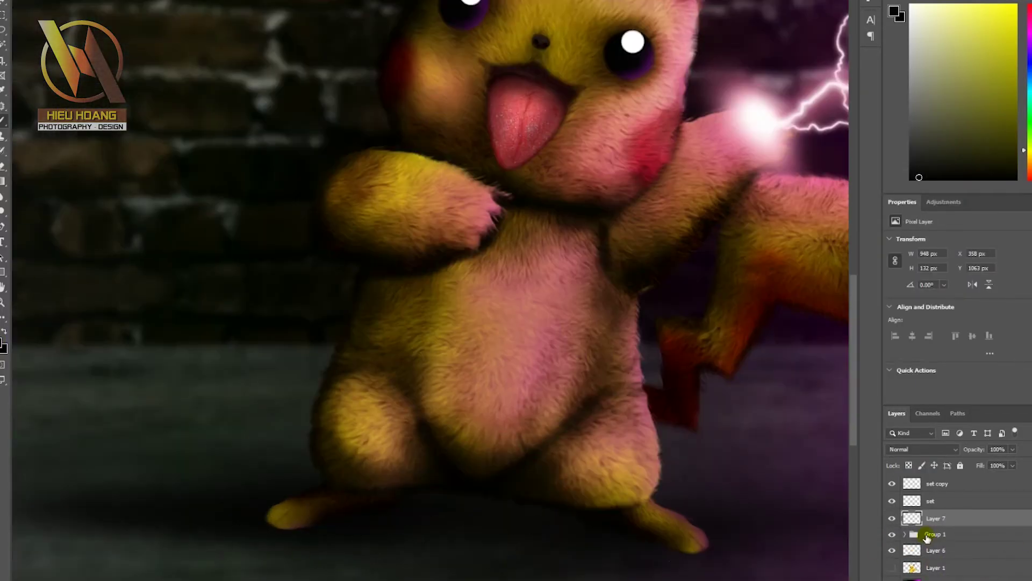
{"action": "key", "text": "ctrl+minus"}
{"action": "key", "text": "ctrl+plus"}
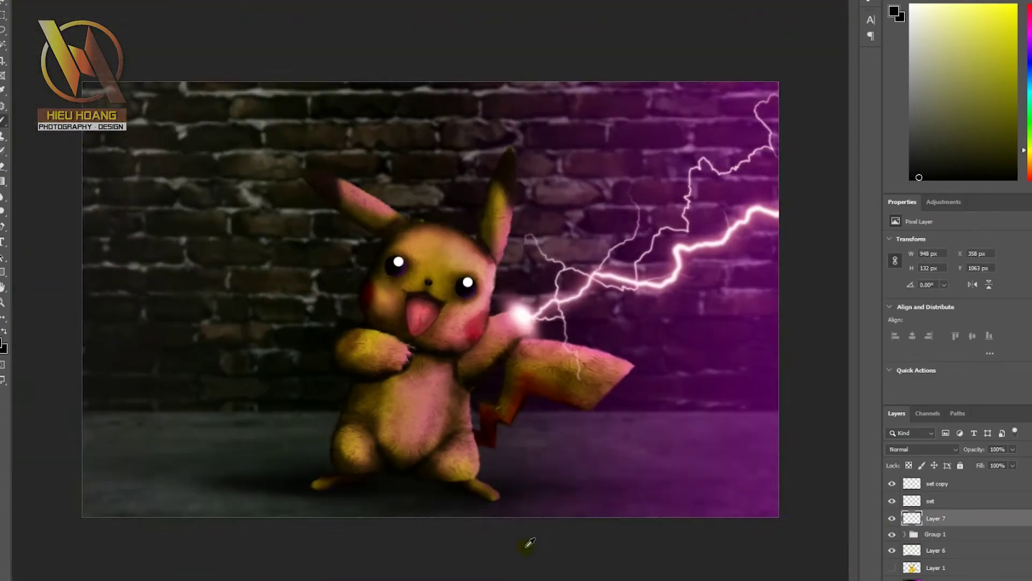
{"action": "key", "text": "ctrl+0"}
- Apply a 3-pixel Gaussian Blur to the brick-wall background and shrink the soft brush
{"action": "left_click", "coordinate": [215, 22]}
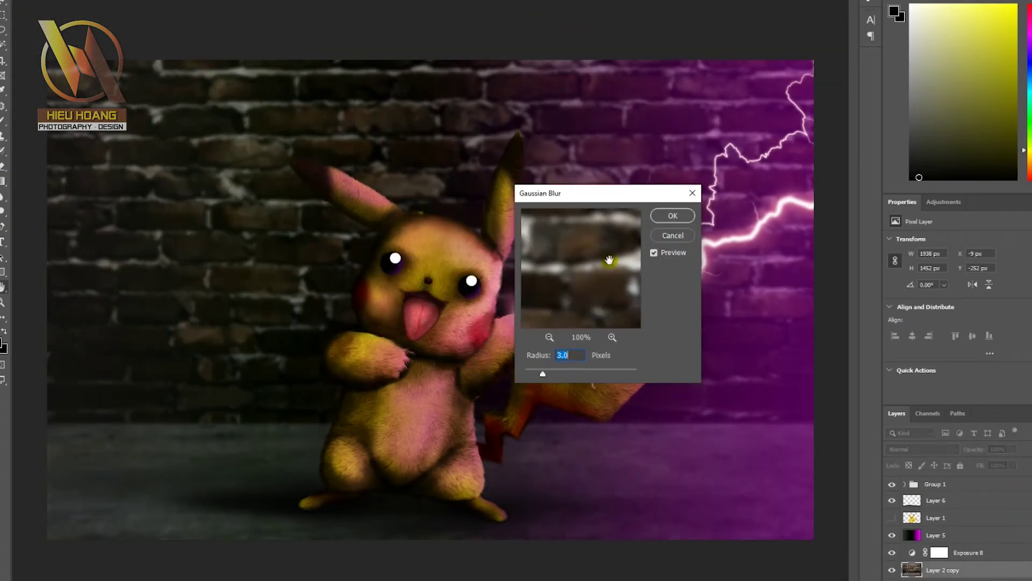
{"action": "key", "text": "Return"}
{"action": "right_click", "coordinate": [37, 22]}
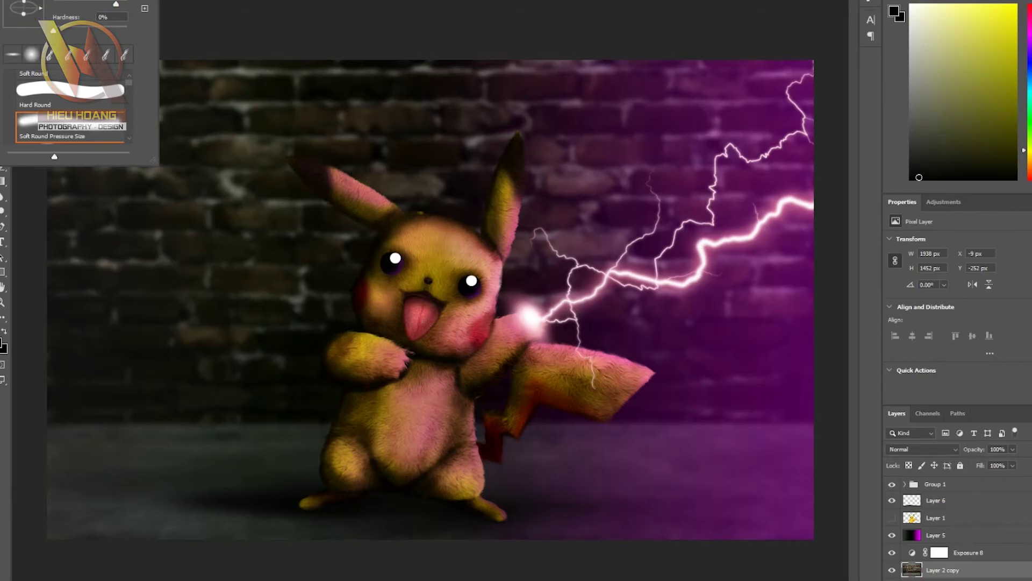
{"action": "left_click_drag", "start_coordinate": [116, 4], "coordinate": [67, 4]}
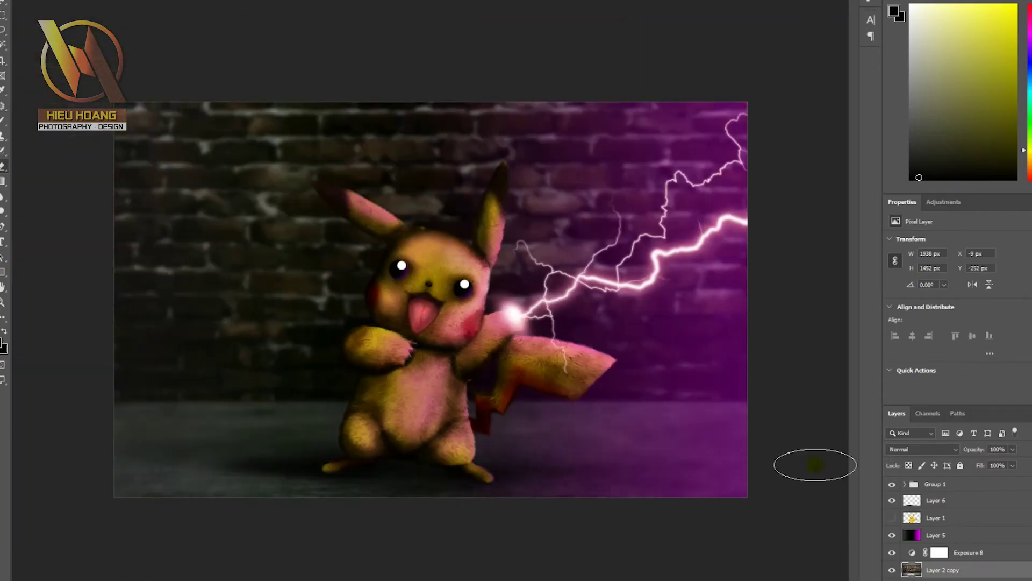
- Transform the sparkle layer over the canvas, mask parts with black, and fade its fill to 65%
{"action": "key", "text": "ctrl+t"}
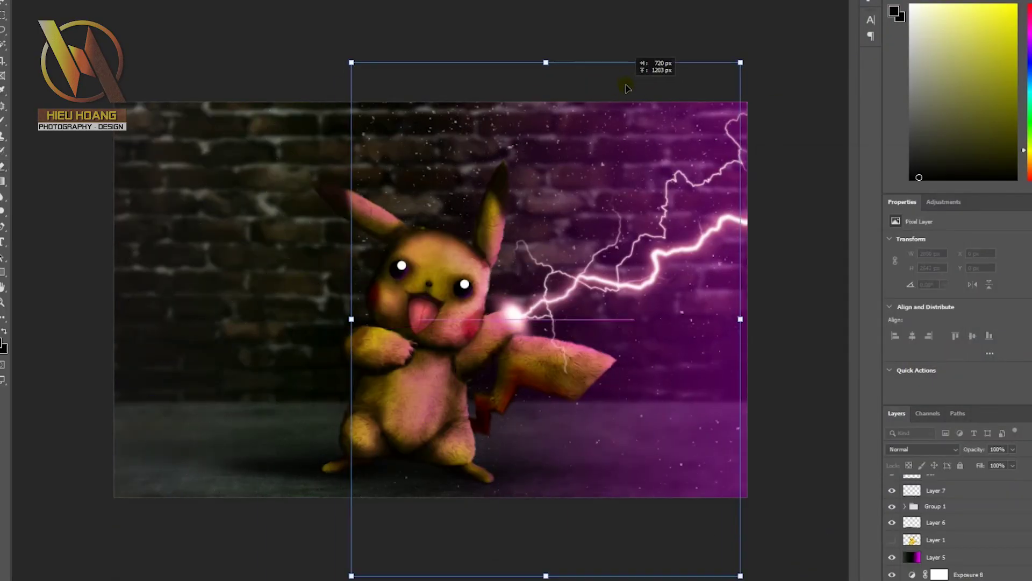
{"action": "left_click_drag", "start_coordinate": [546, 215], "coordinate": [592, 258]}
{"action": "key", "text": "x"}
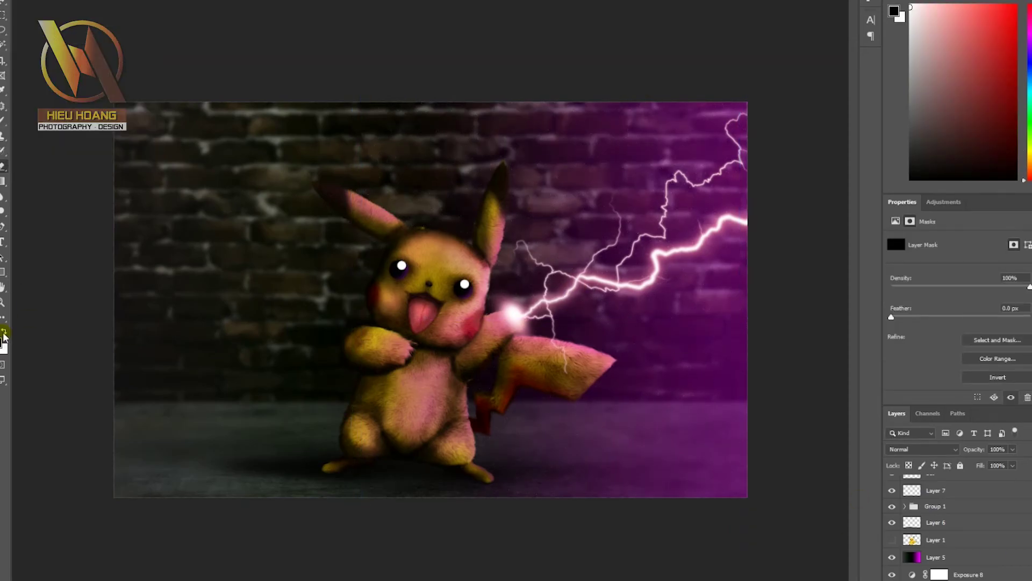
{"action": "left_click", "coordinate": [1012, 465]}
{"action": "left_click_drag", "start_coordinate": [1018, 479], "coordinate": [995, 478]}
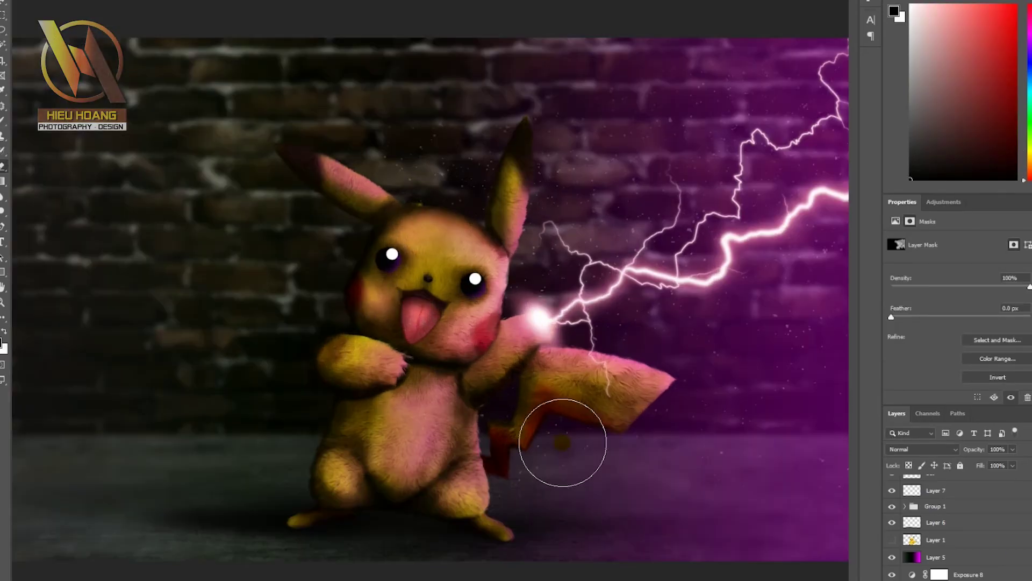
- Select the Exposure 8 adjustment layer for painting
{"action": "key", "text": "ctrl+plus"}
{"action": "key", "text": "ctrl+minus"}
{"action": "left_click", "coordinate": [962, 574]}
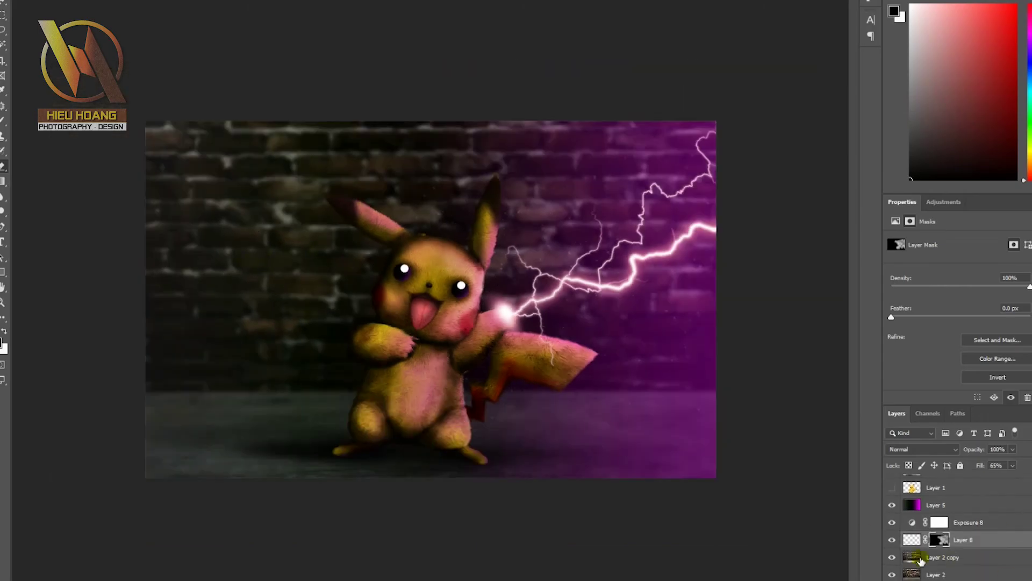
{"action": "scroll", "coordinate": [964, 561], "scroll_direction": "down", "scroll_amount": 2}
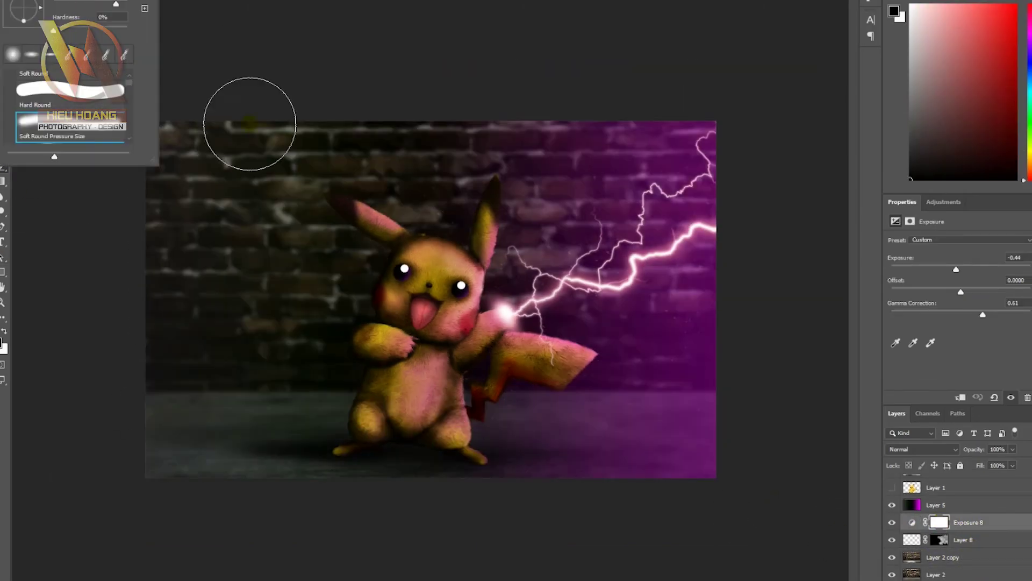